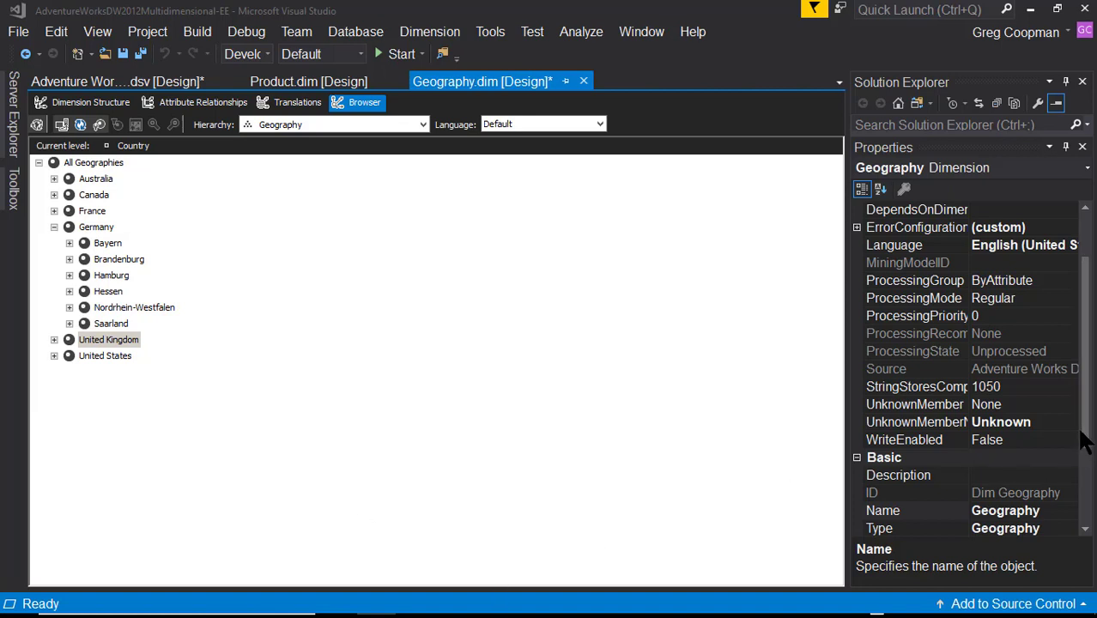
Collapse Germany and the All Geographies member in the Geography hierarchy browser
drag(1085, 440, 1085, 397)
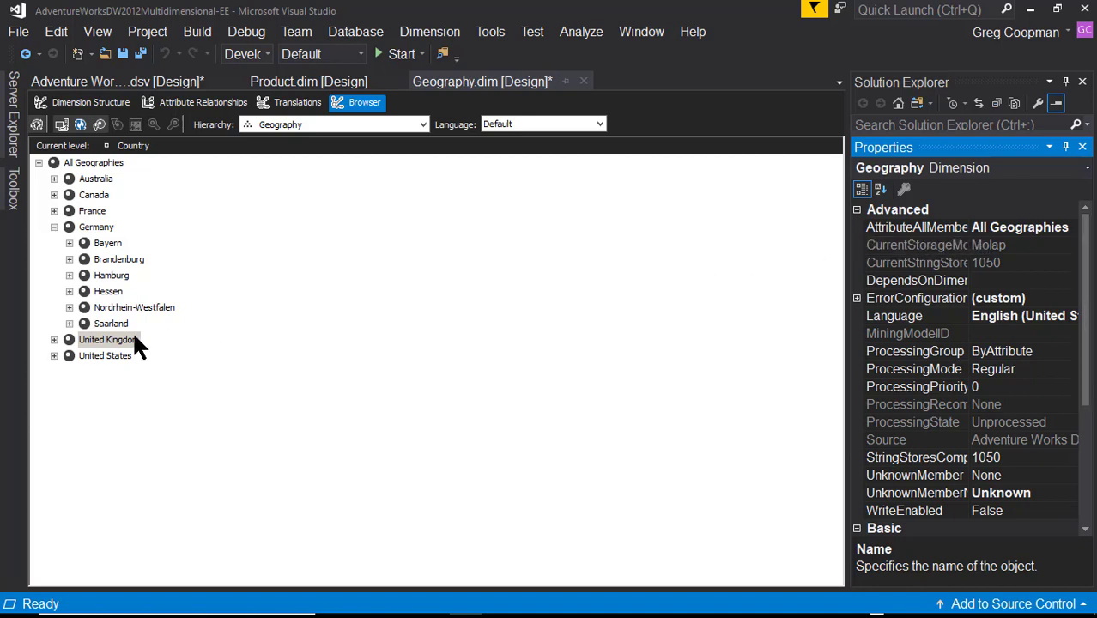
click(126, 392)
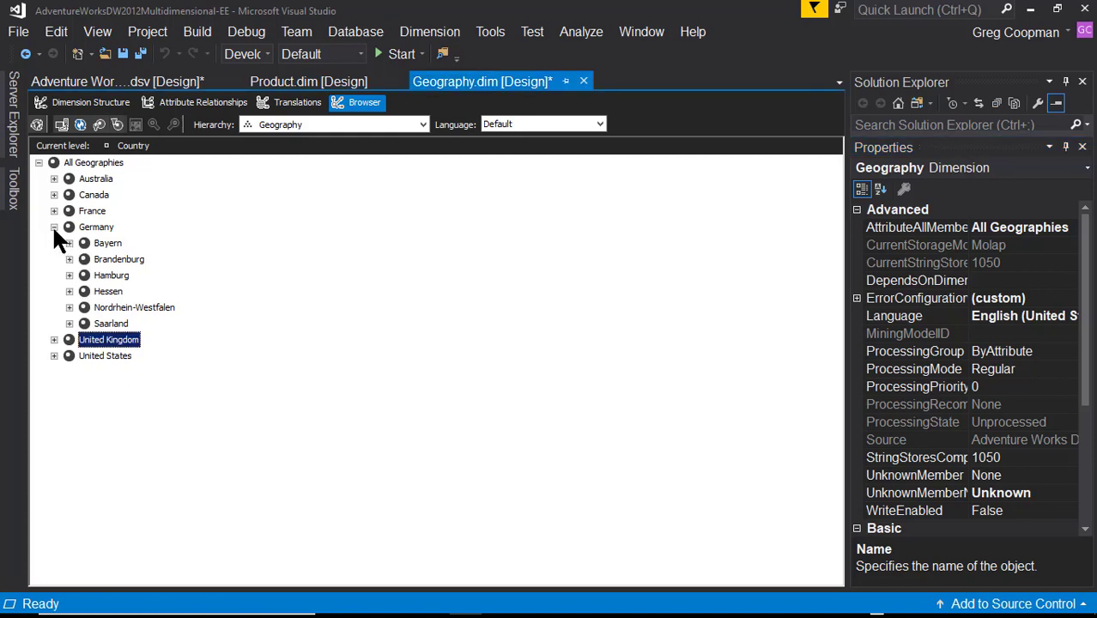
click(54, 226)
click(39, 164)
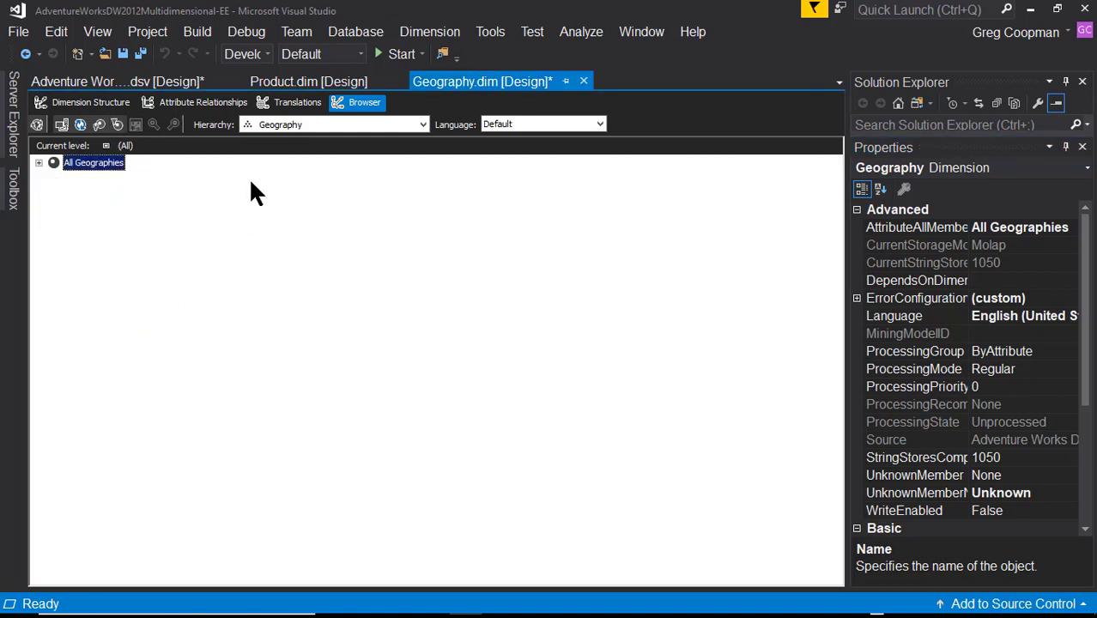
Explore the source data of the Geography table from the dimension structure, and close the data view
click(101, 104)
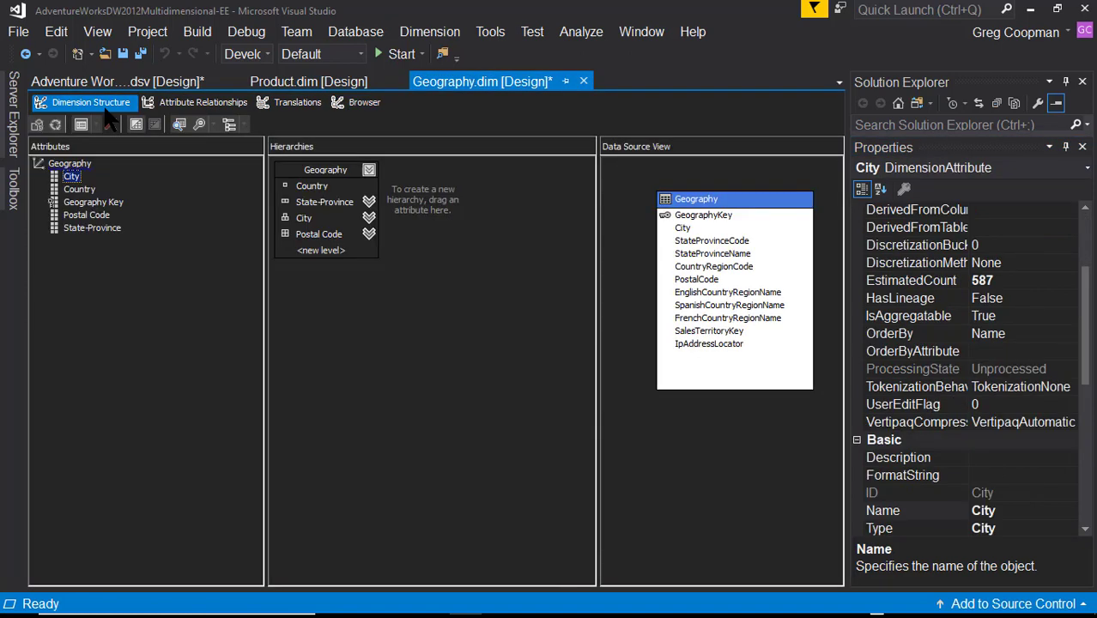
click(187, 334)
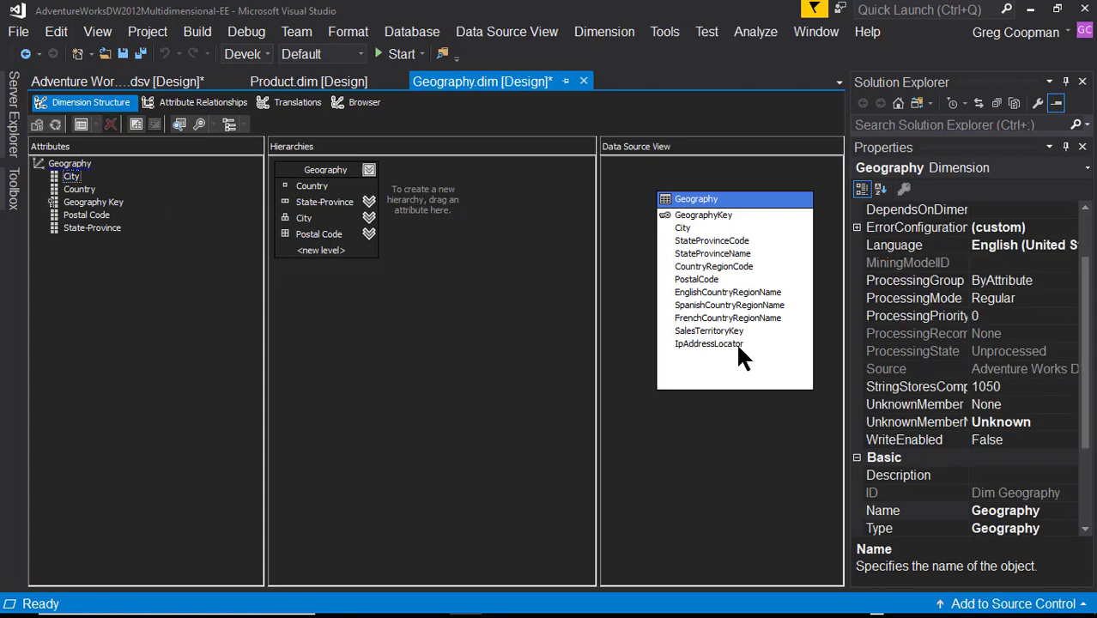
right_click(710, 208)
click(739, 257)
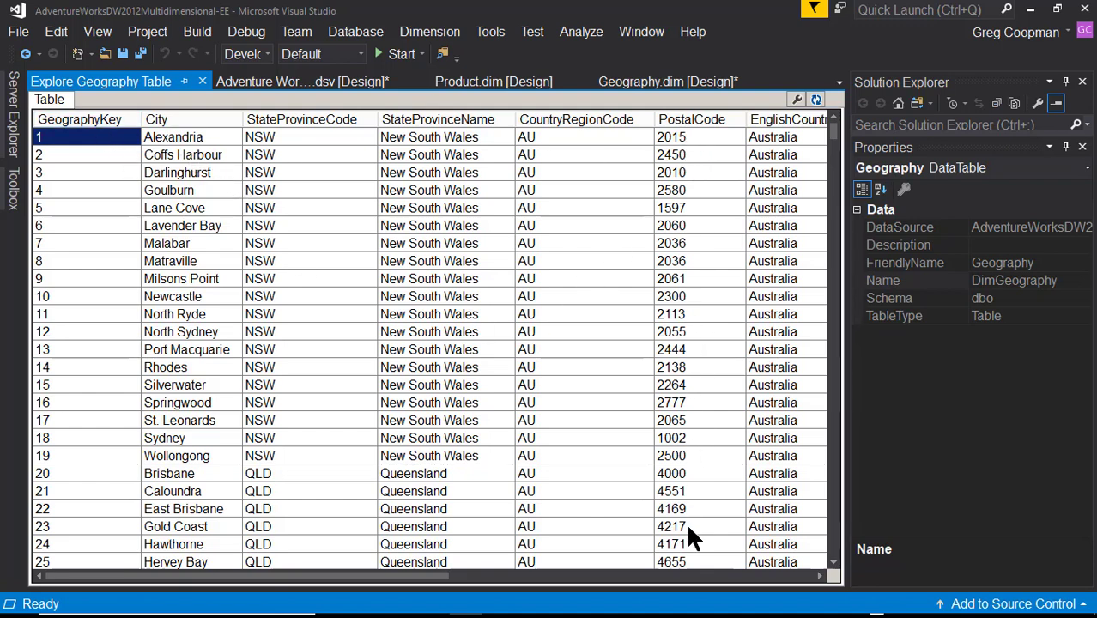
click(201, 80)
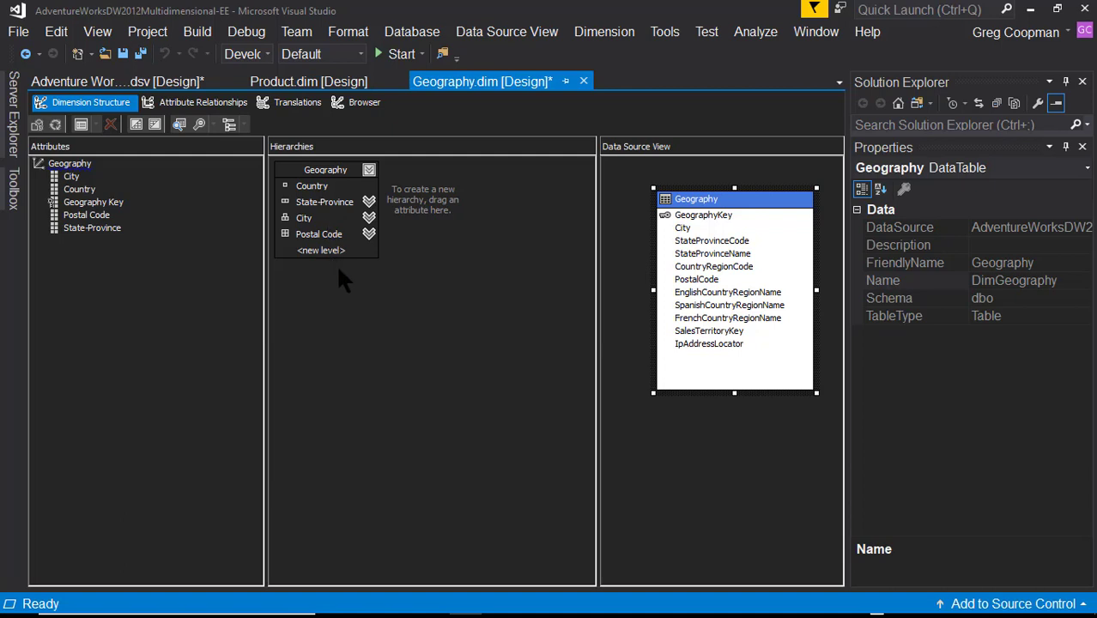
Browse the Geography hierarchy, expanding All Geographies and United States, collapsing Florida, and review the list of states
click(353, 105)
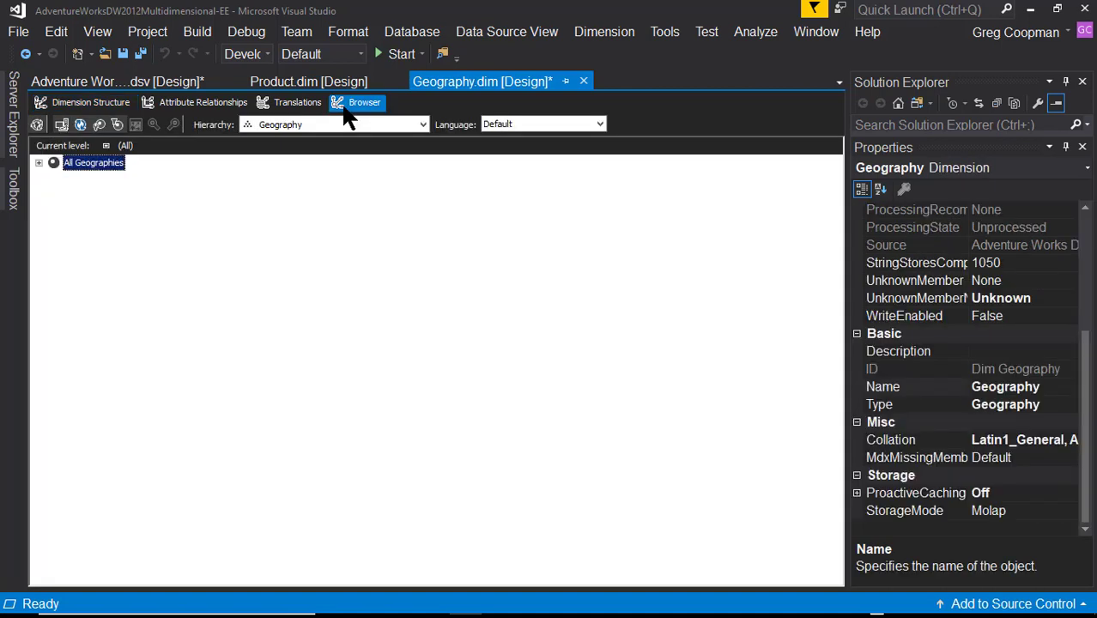
click(38, 163)
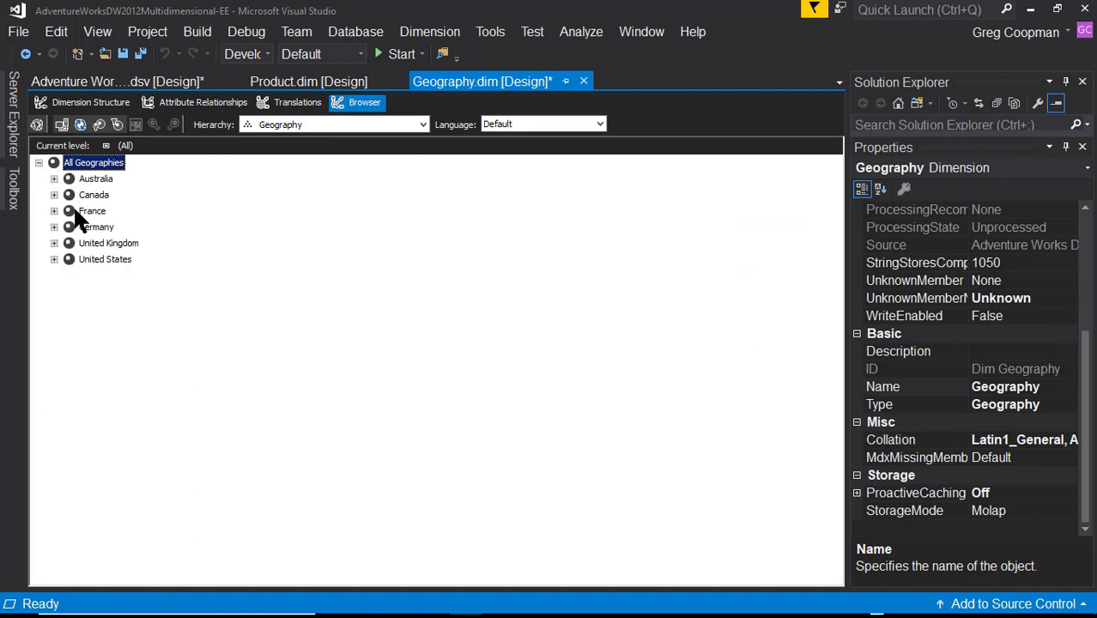
click(55, 259)
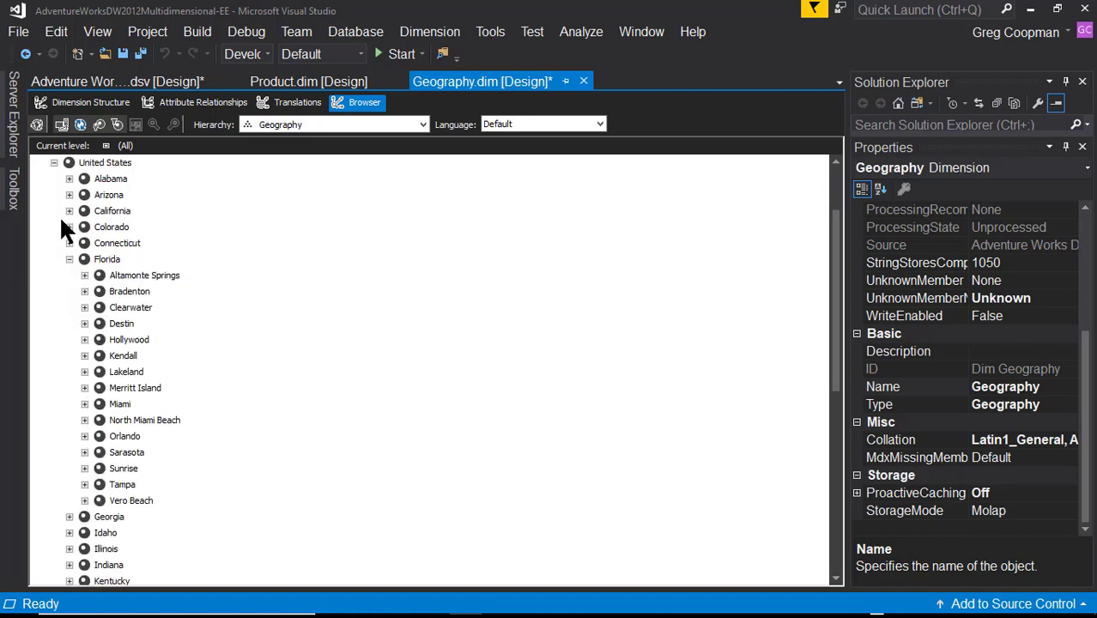
click(69, 259)
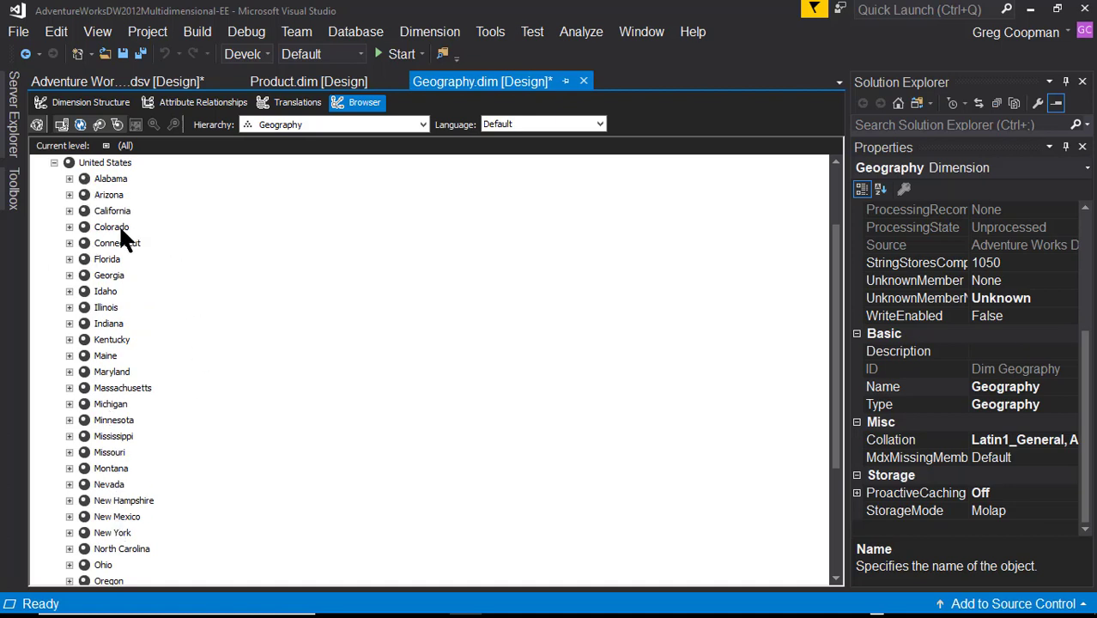
scroll(120, 232, down, 4)
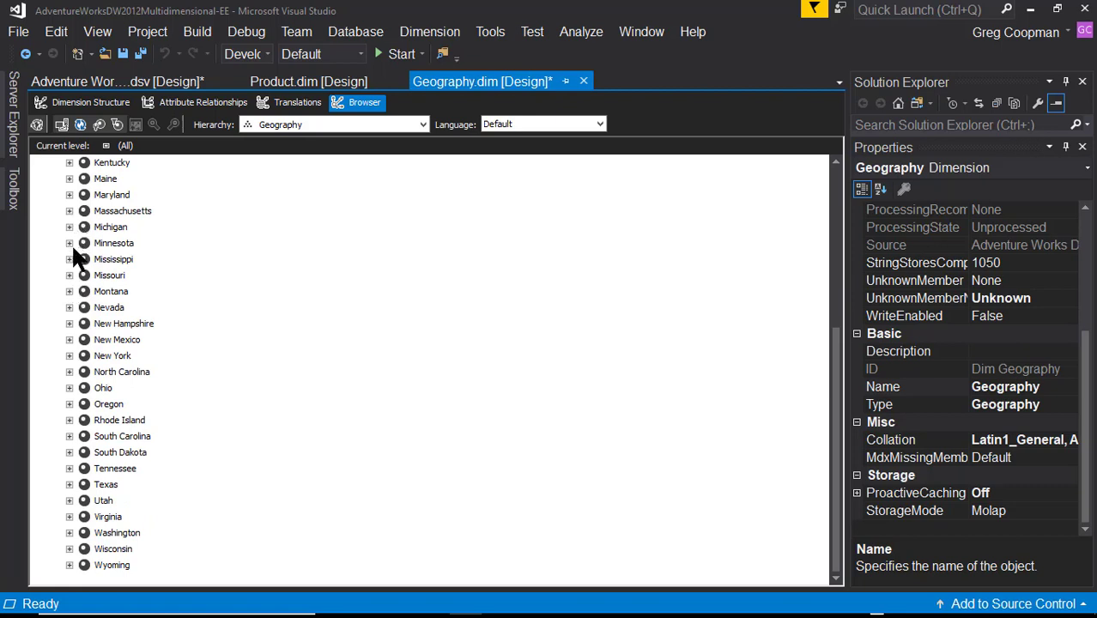
scroll(73, 233, up, 4)
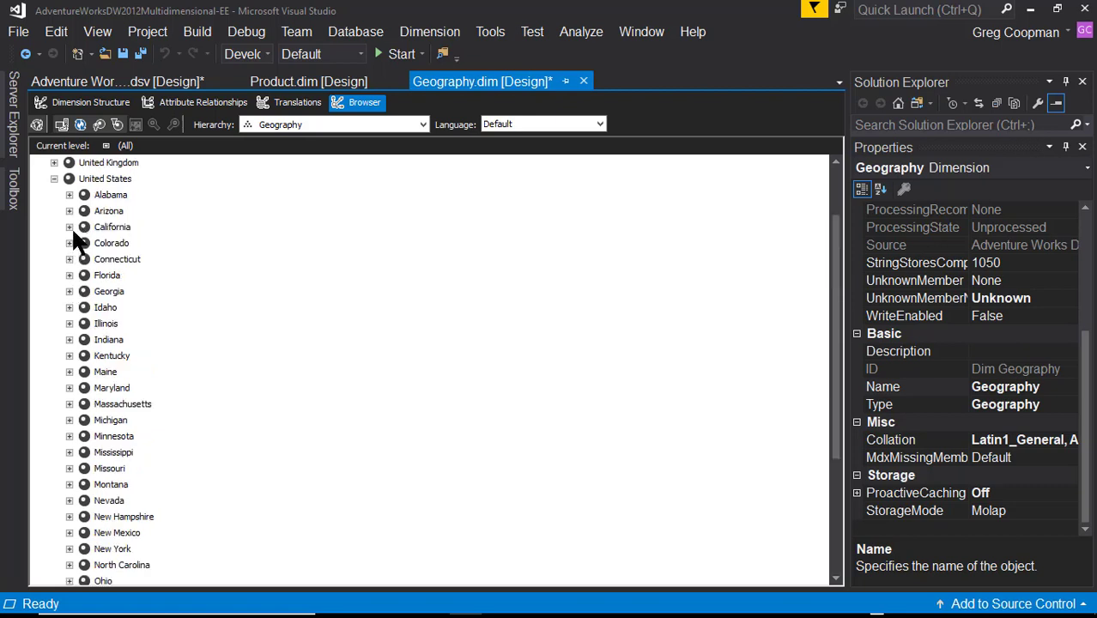
Expand California and review its cities, including Orange, San Francisco and Los Angeles, keeping United States expanded
click(69, 227)
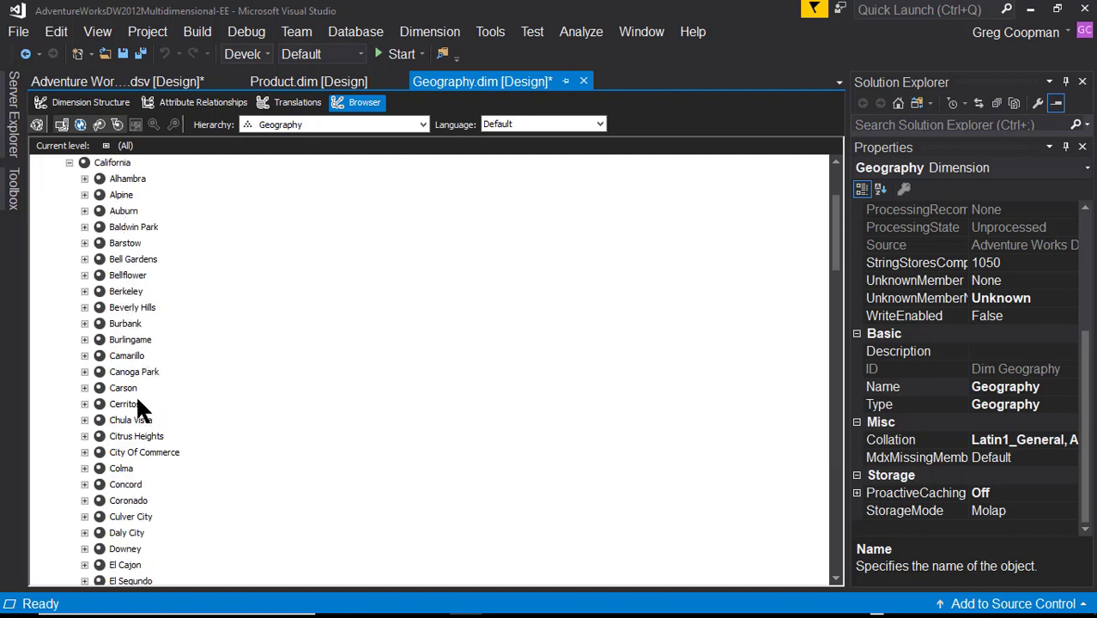
scroll(129, 395, down, 16)
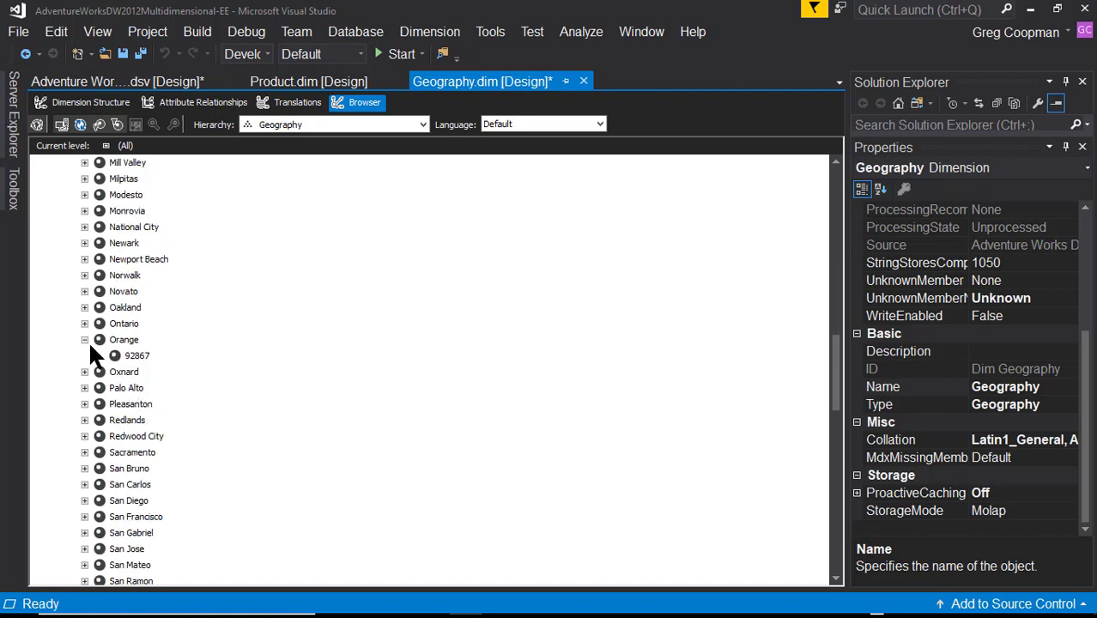
click(83, 338)
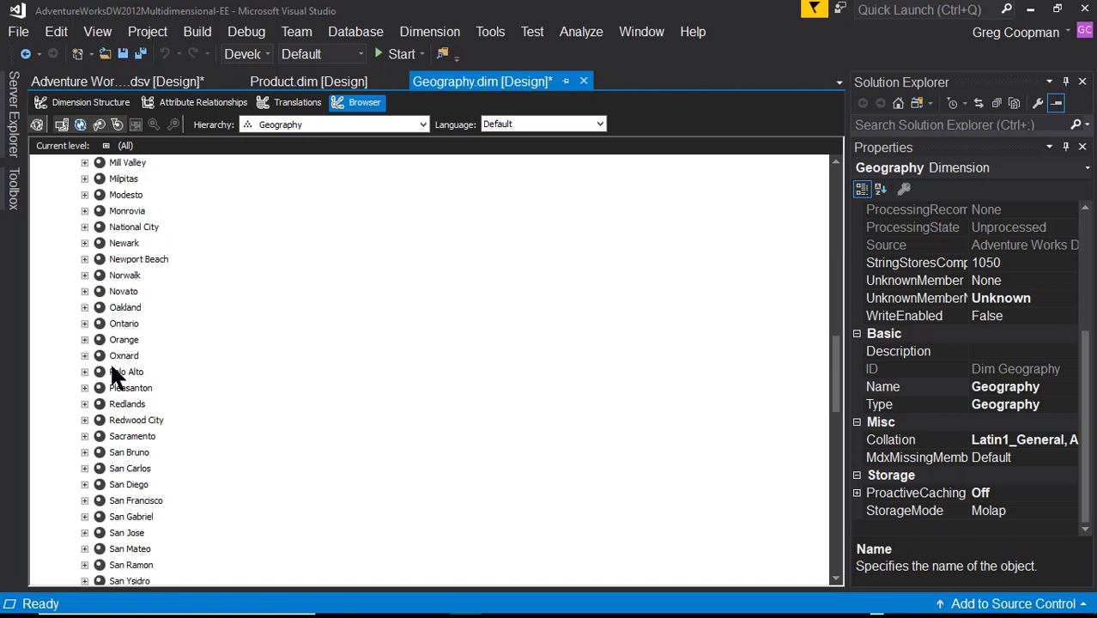
click(129, 500)
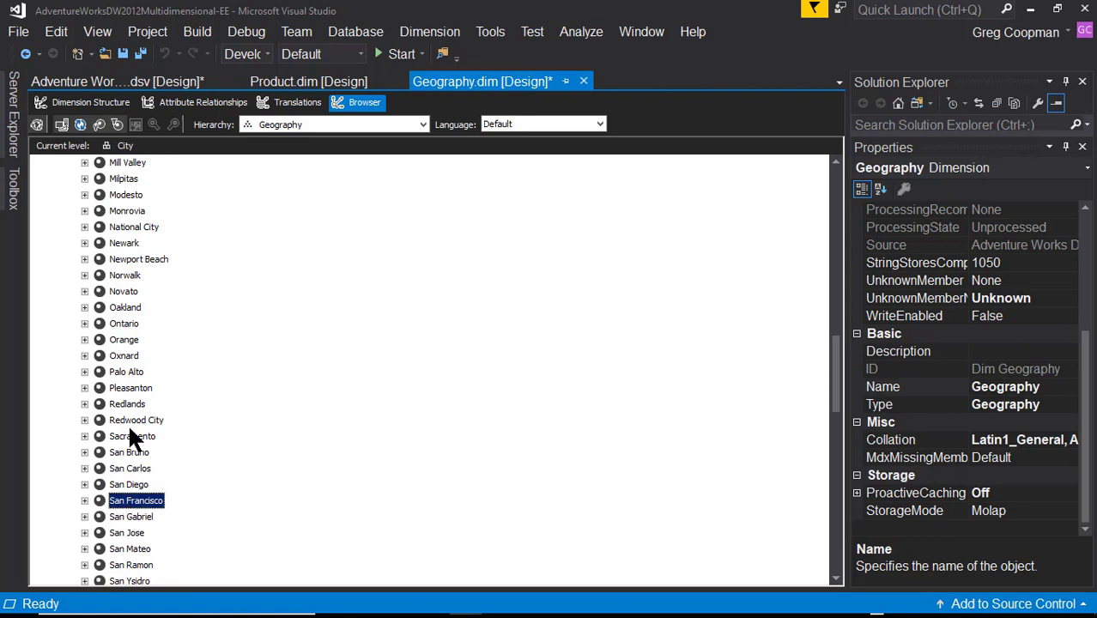
scroll(128, 422, up, 4)
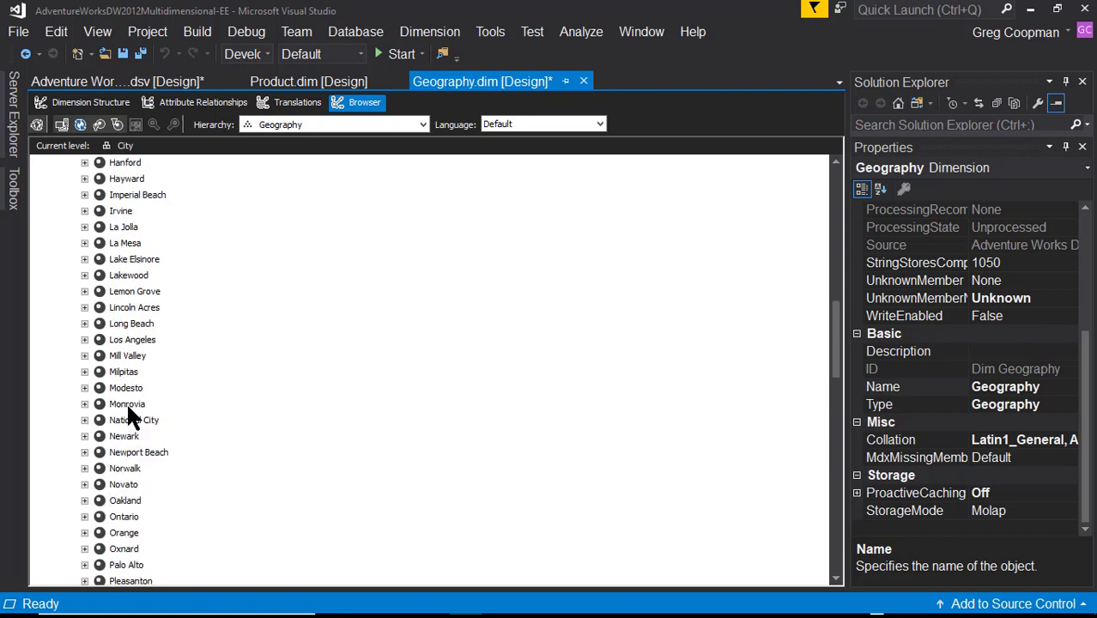
click(127, 340)
scroll(64, 276, up, 8)
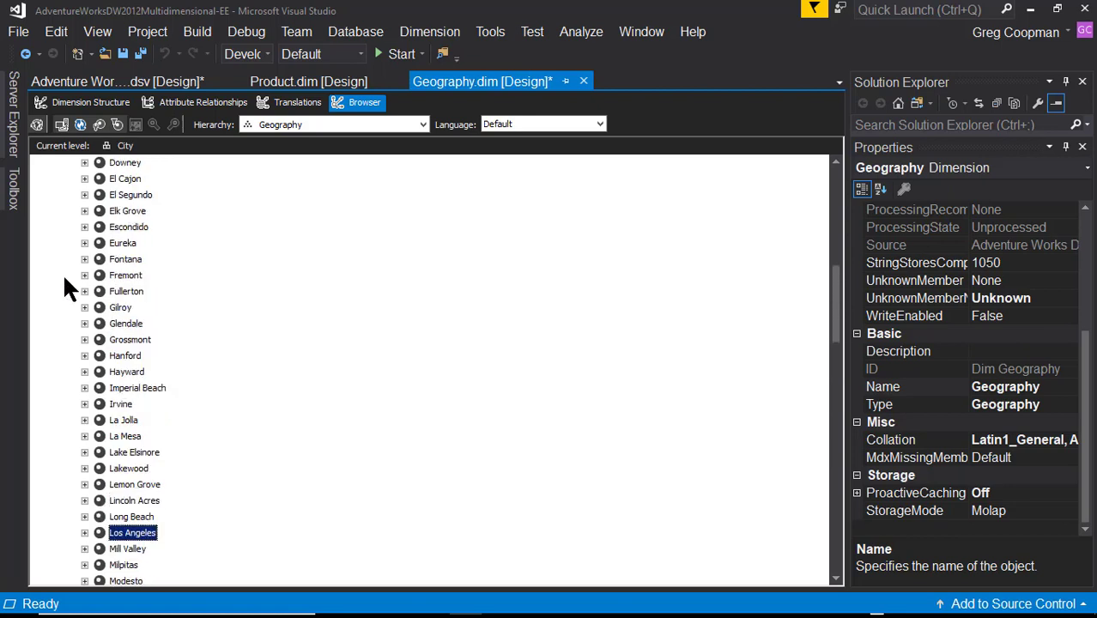
scroll(64, 279, up, 7)
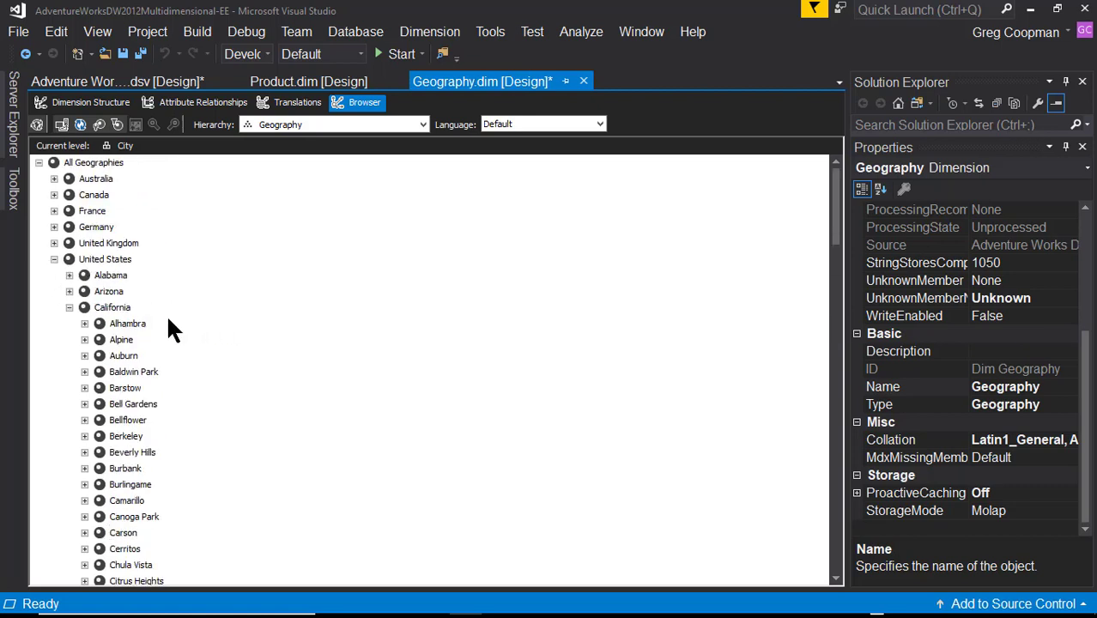
click(54, 259)
click(54, 259)
scroll(73, 270, up, 2)
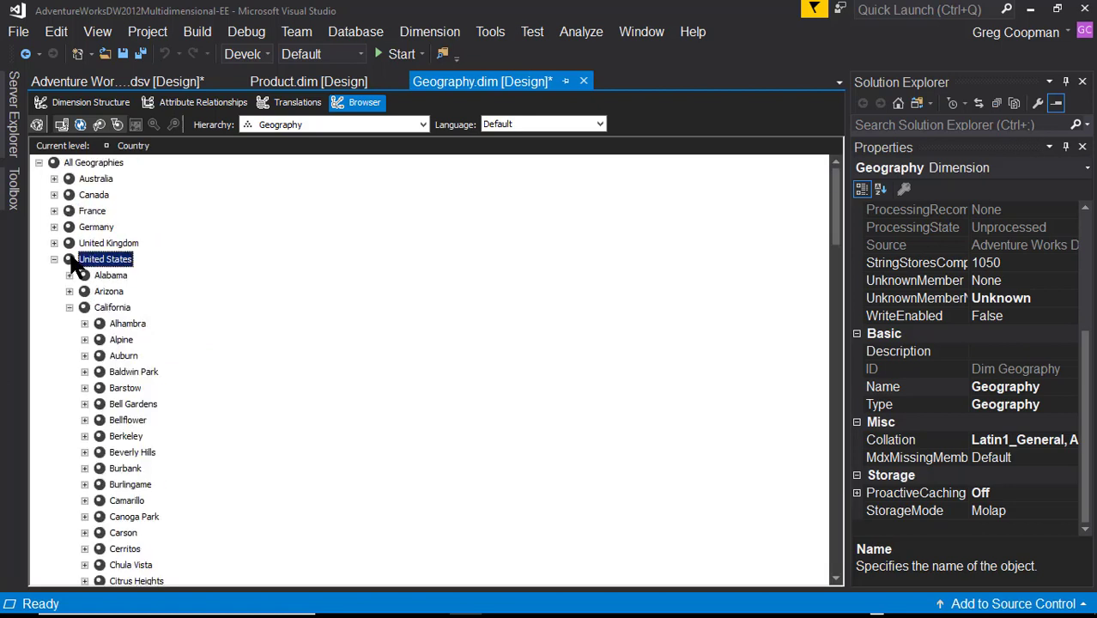
Check the cities under Hamburg in Germany and Berlin's postal codes, and collapse Germany and United States
click(54, 226)
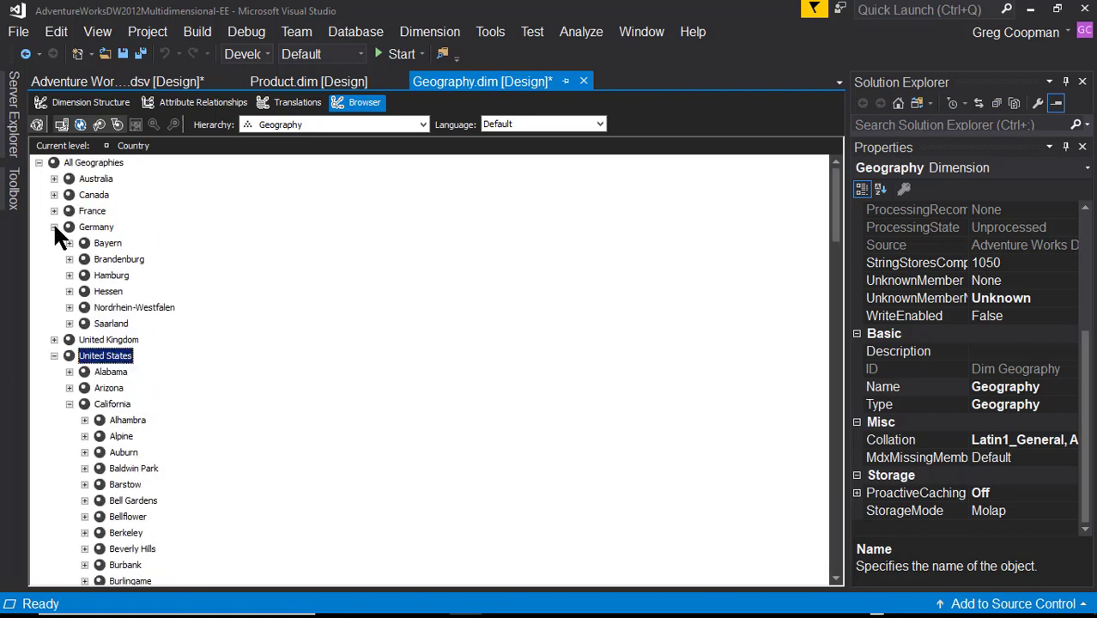
click(104, 273)
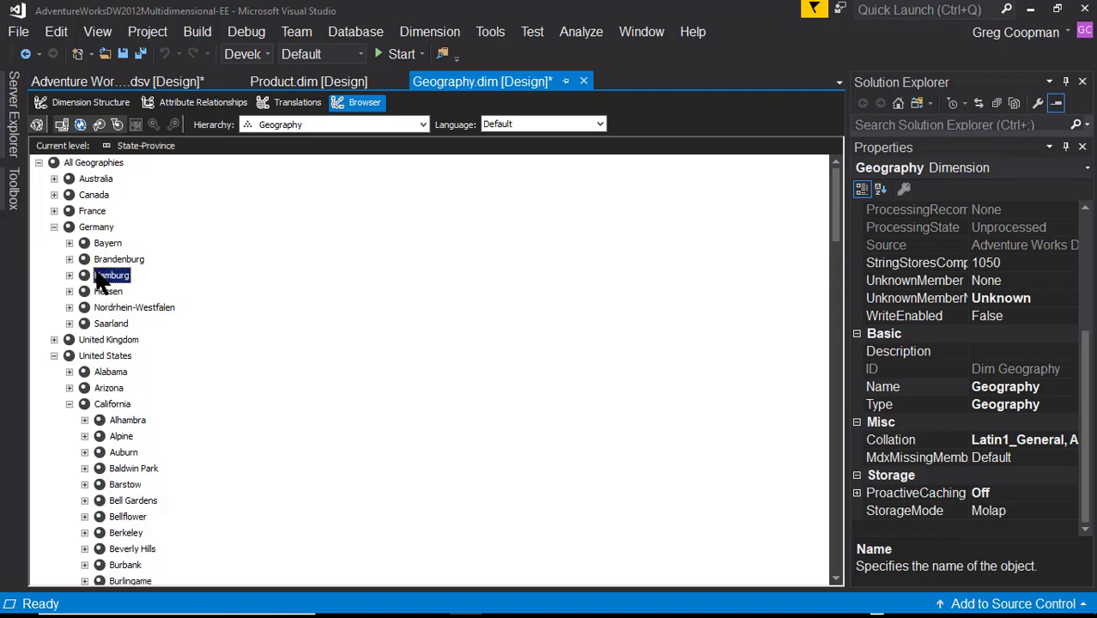
click(69, 274)
click(69, 275)
click(69, 274)
click(84, 323)
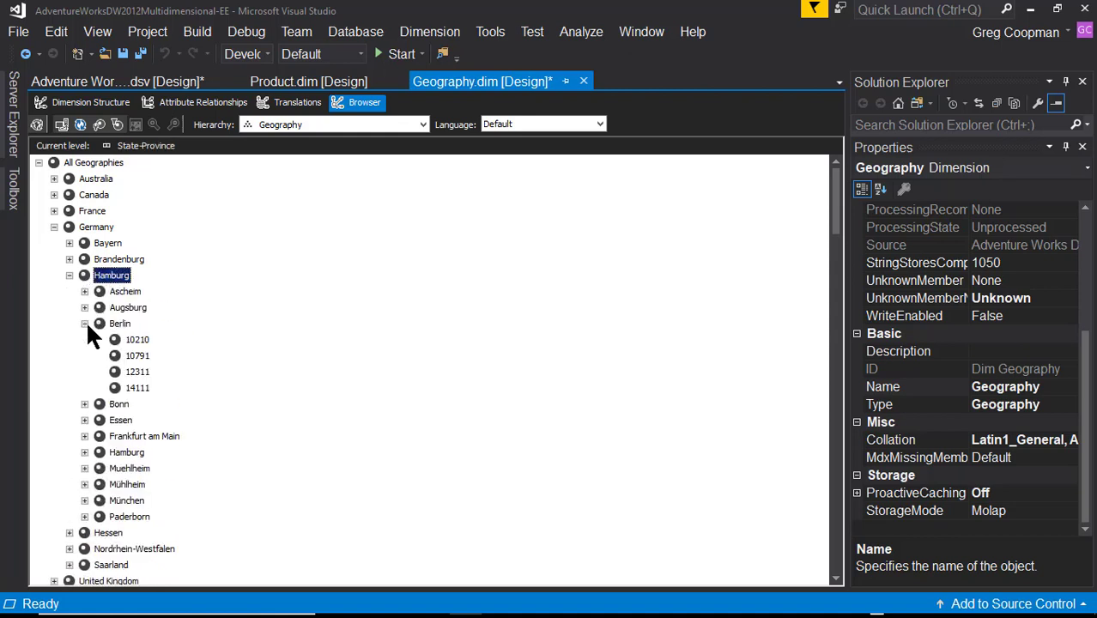
click(68, 275)
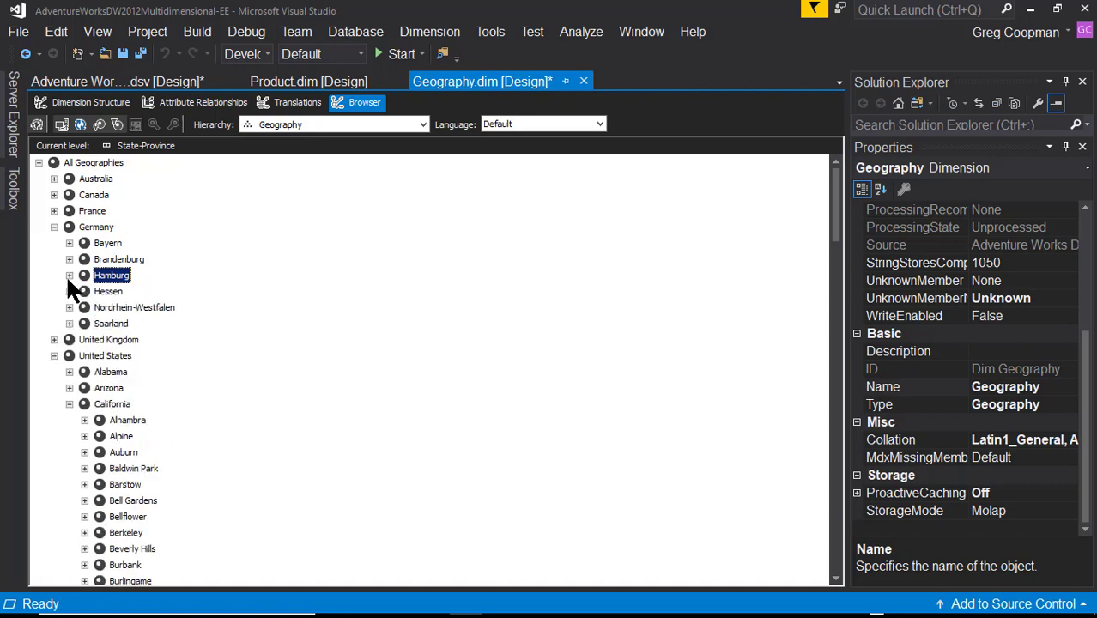
click(53, 227)
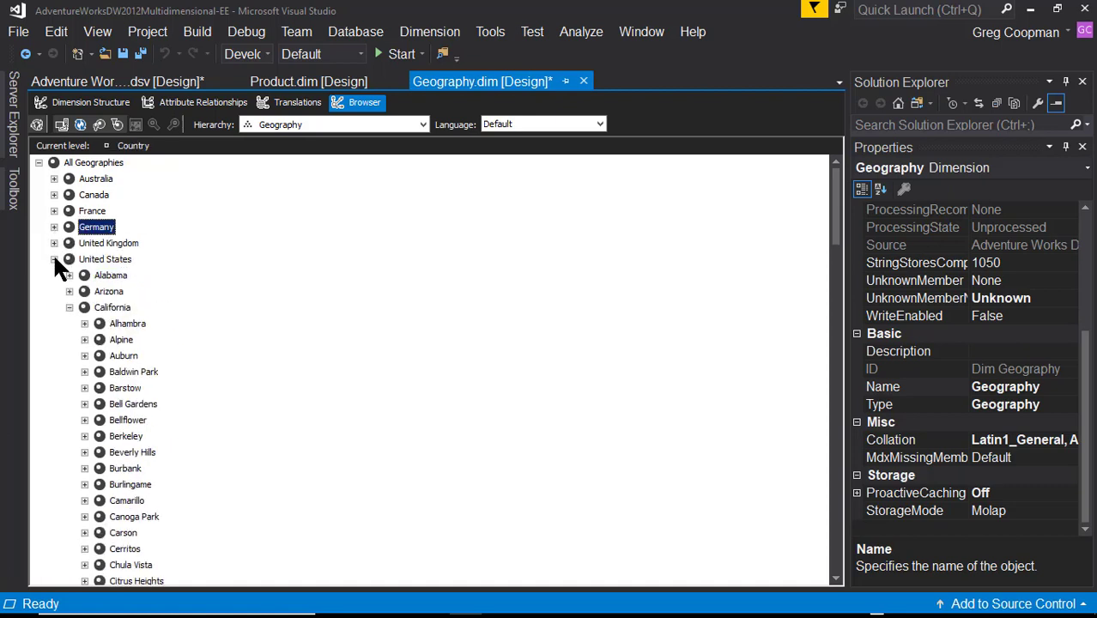
click(53, 259)
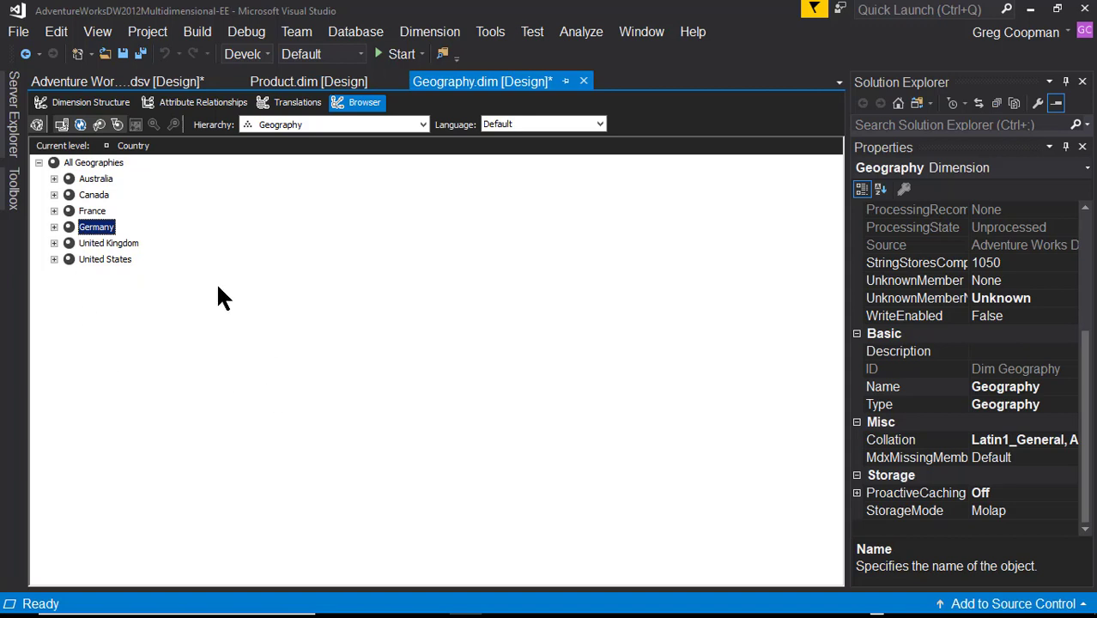
Start processing the Geography dimension, deploying the project first and allowing the localhost database to be overwritten
click(37, 124)
click(664, 345)
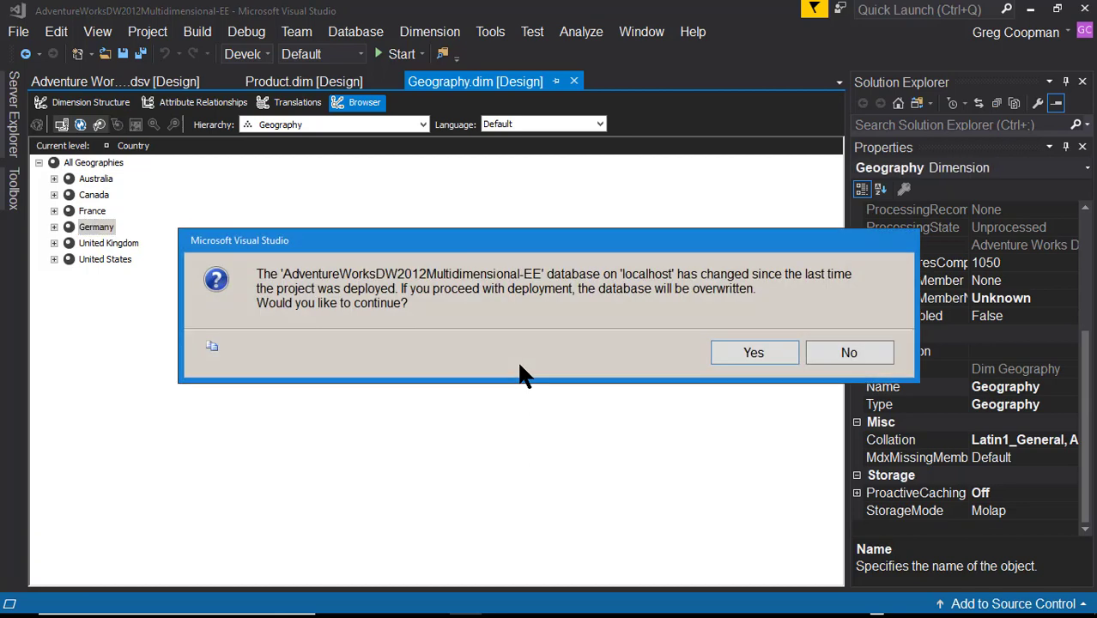
click(721, 355)
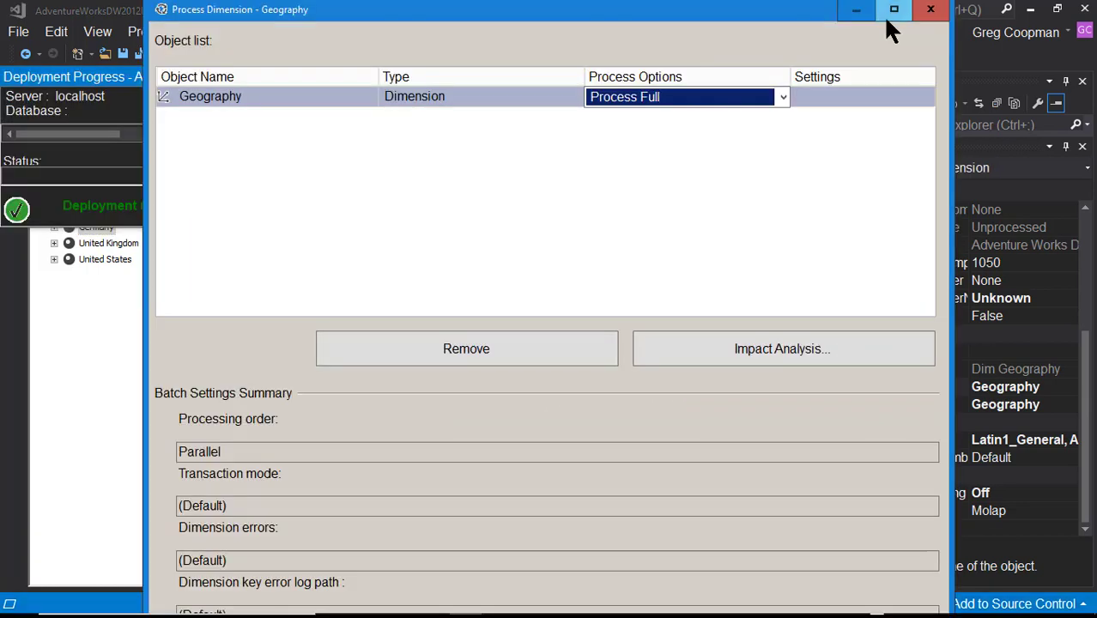
Run Process Full on the Geography dimension, and close the processing and deployment progress windows
click(894, 13)
click(913, 580)
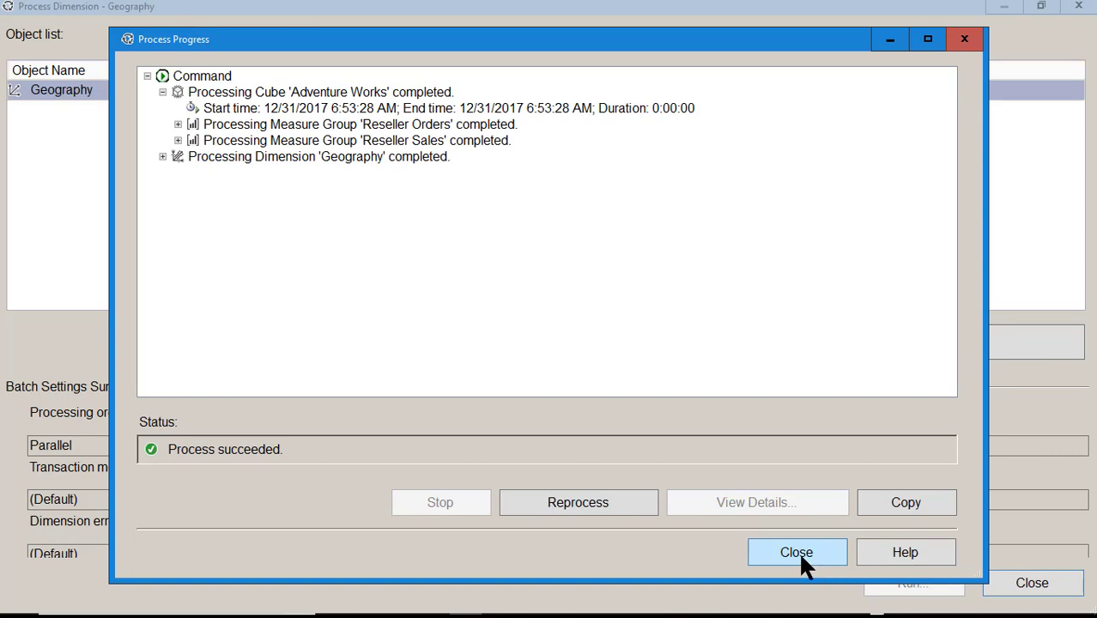
click(798, 551)
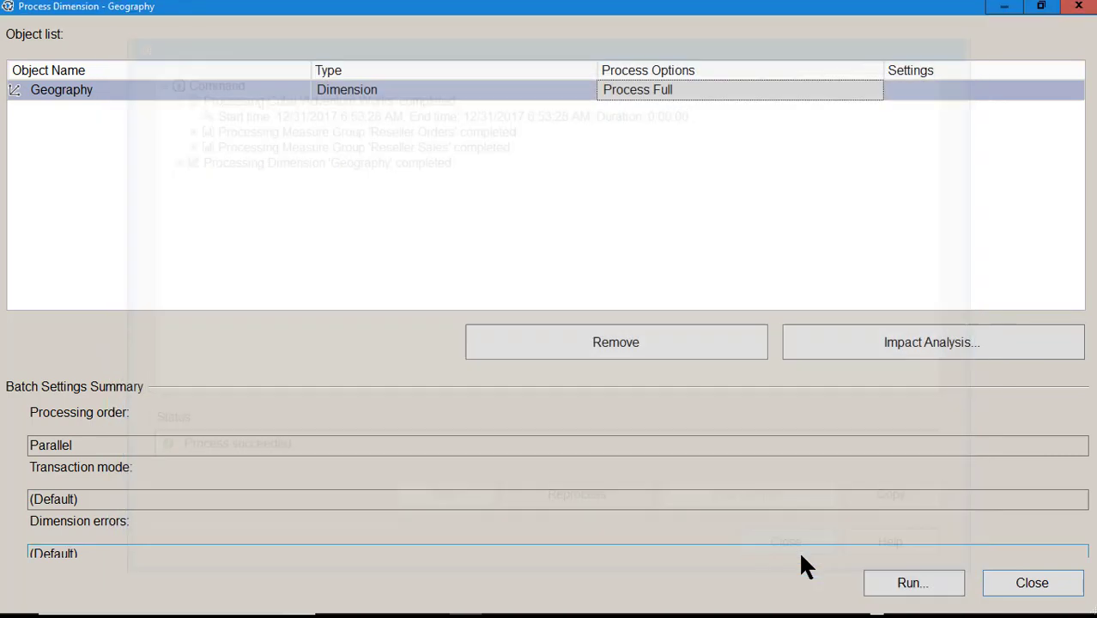
click(1043, 587)
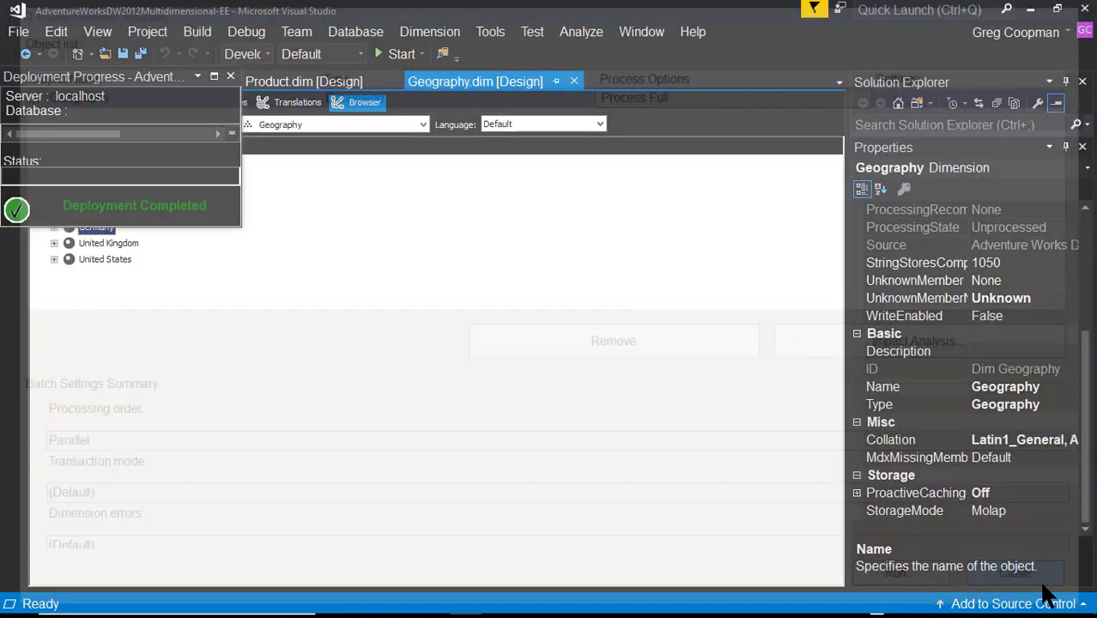
click(230, 76)
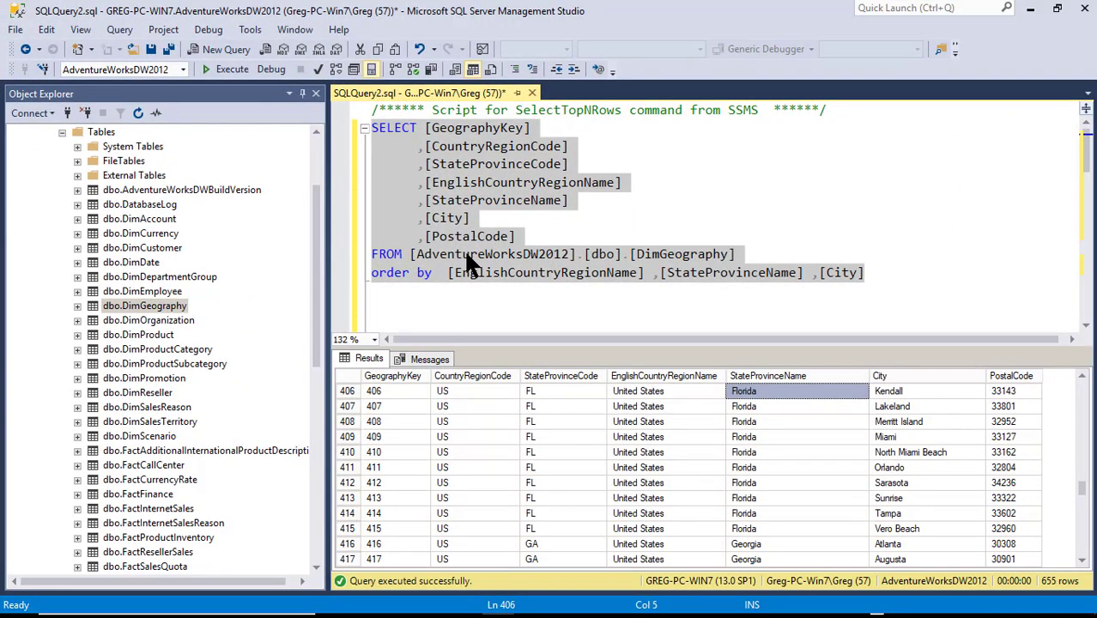
Switch to SQL Server Management Studio and highlight the DimGeography table reference in the query's FROM clause for review
click(467, 260)
drag(410, 254, 736, 253)
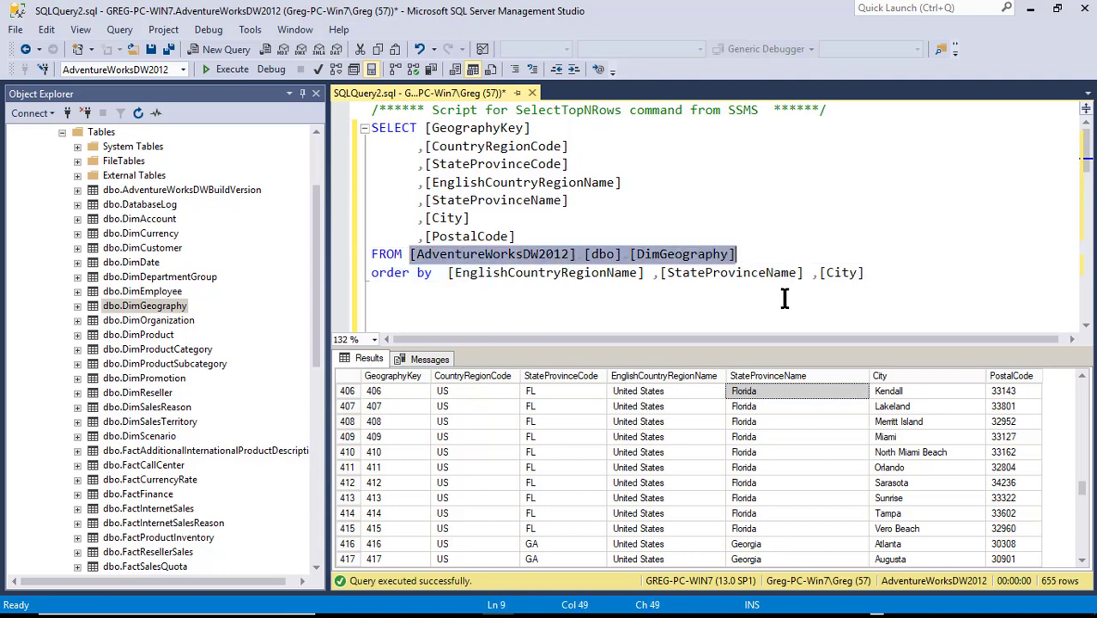
click(783, 298)
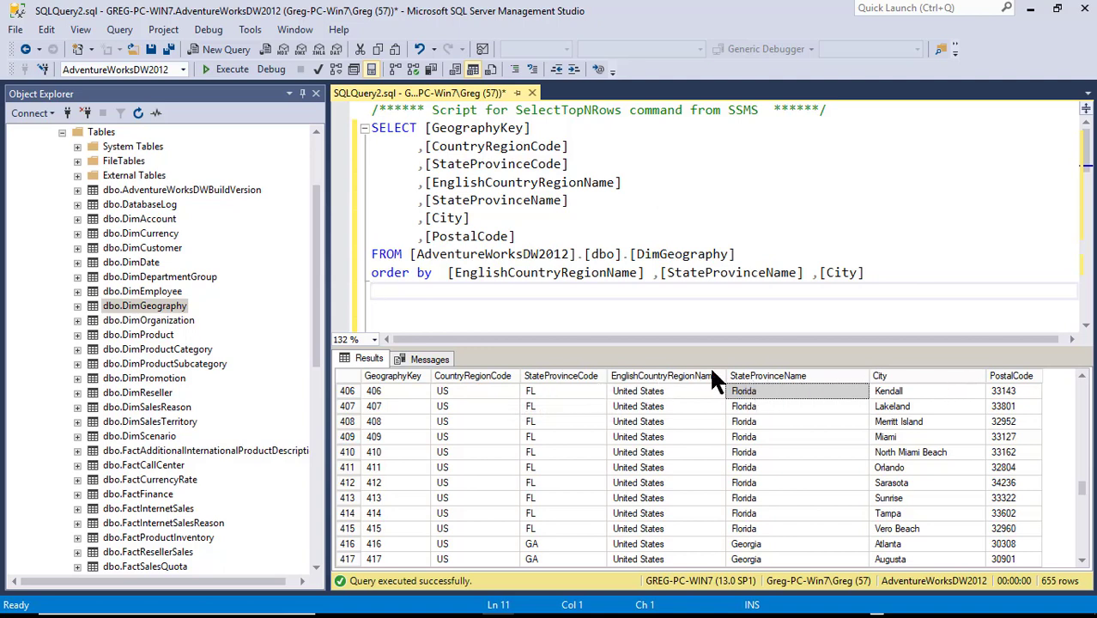
Review the country, state, city and postal code values of the Kendall row, and browse the German and Canadian rows in the results
click(657, 393)
click(798, 393)
click(935, 393)
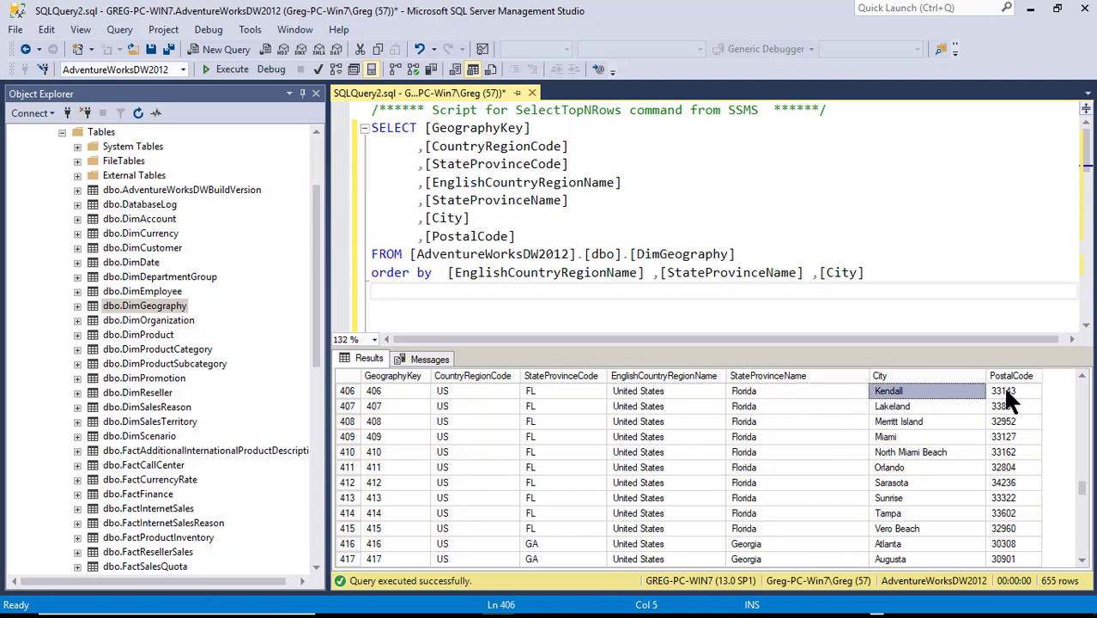
click(1005, 391)
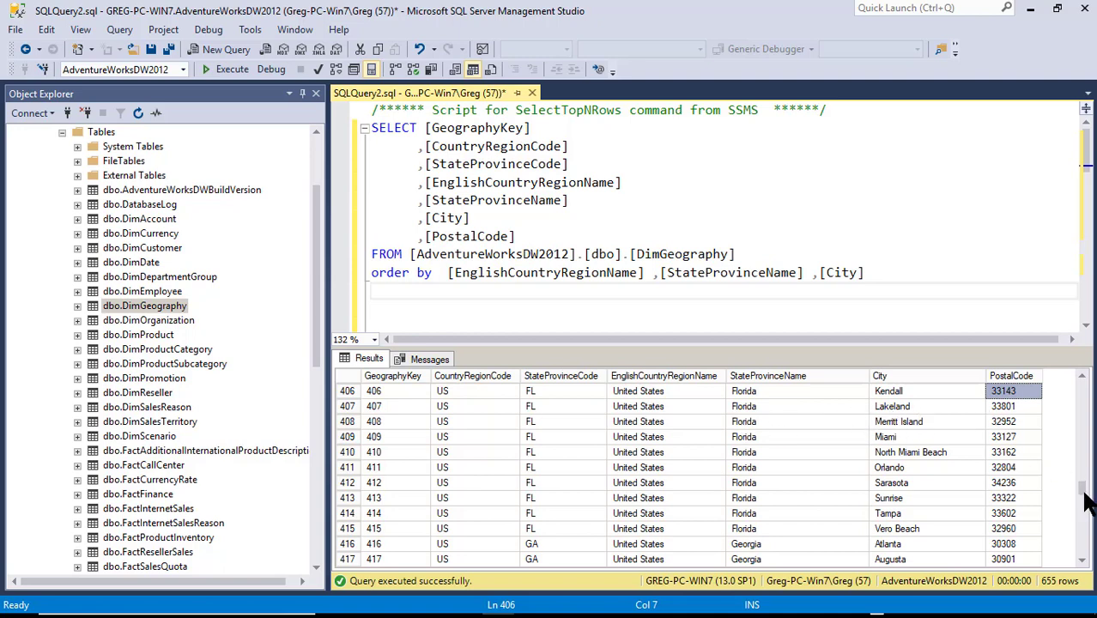
drag(1083, 493, 1080, 447)
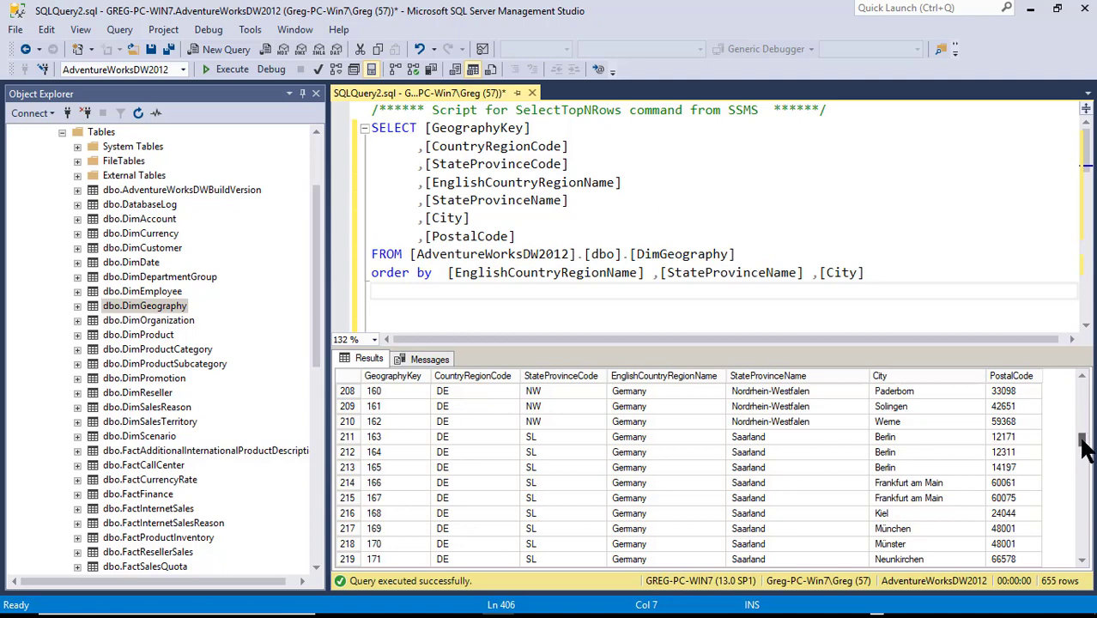
drag(1081, 439, 1081, 410)
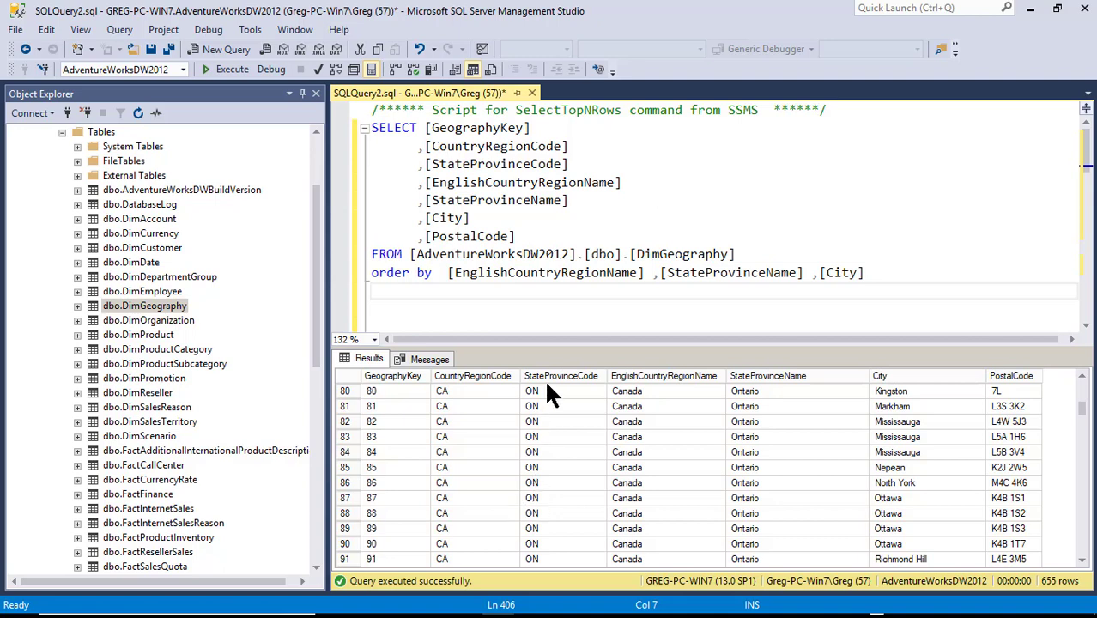
Run only the DimGeography query that selects the top 1000 rows where StateProvinceName is 'Florida', and look through its rows
click(558, 312)
scroll(559, 312, down, 3)
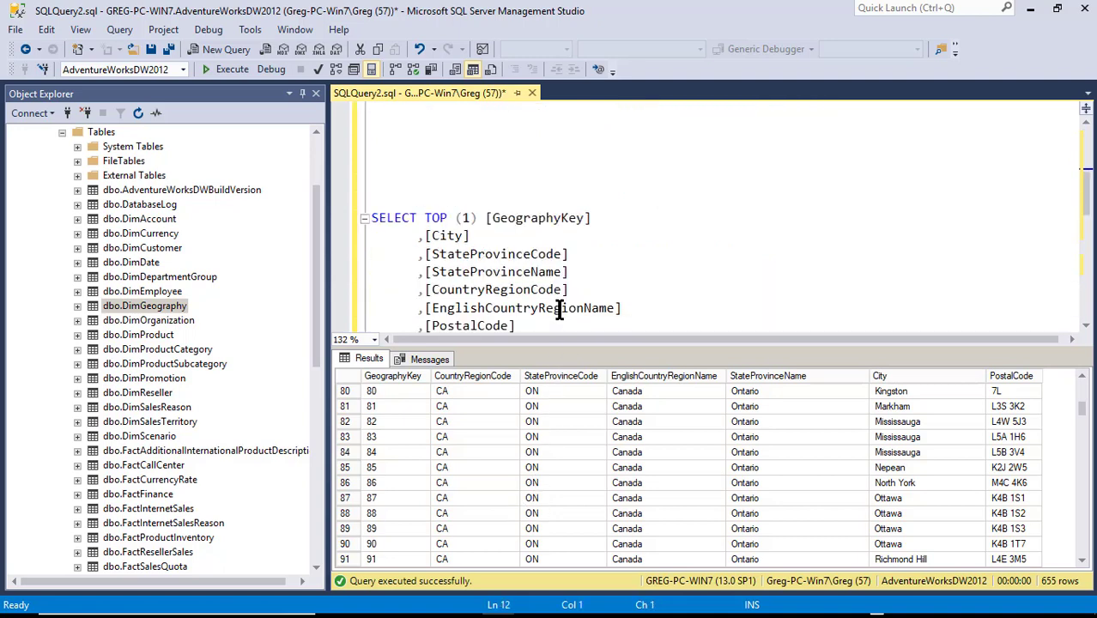
scroll(560, 307, down, 8)
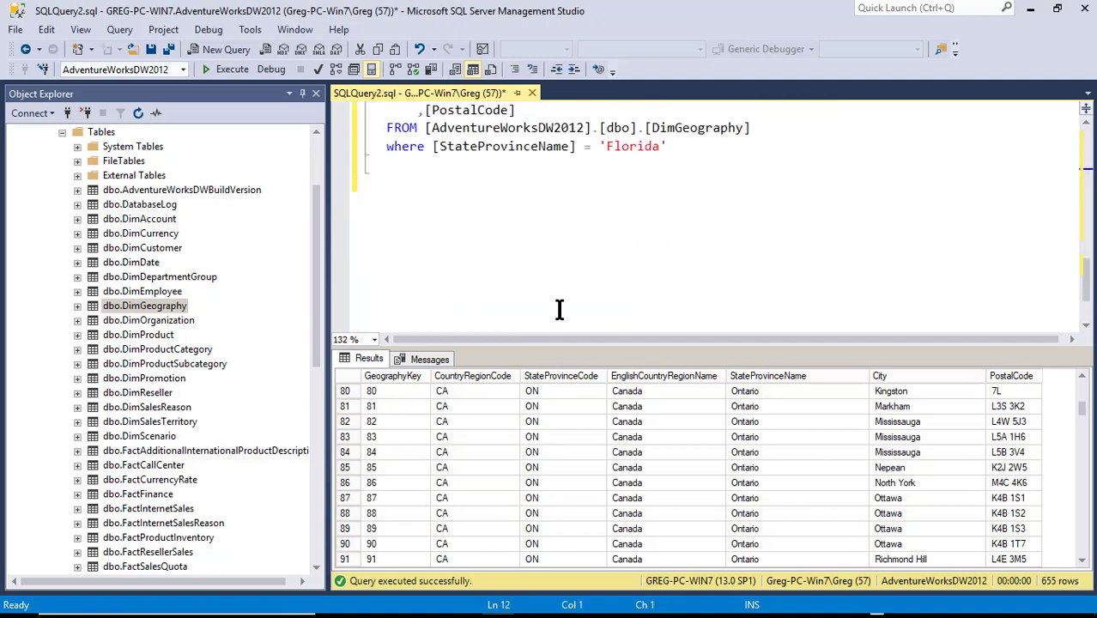
click(661, 165)
key(shift+Up)
key(shift+Up)
key(shift+Up)
key(shift+Up)
key(shift+Up)
key(shift+Up)
key(shift+Up)
key(shift+Up)
key(shift+Up)
key(shift+Up)
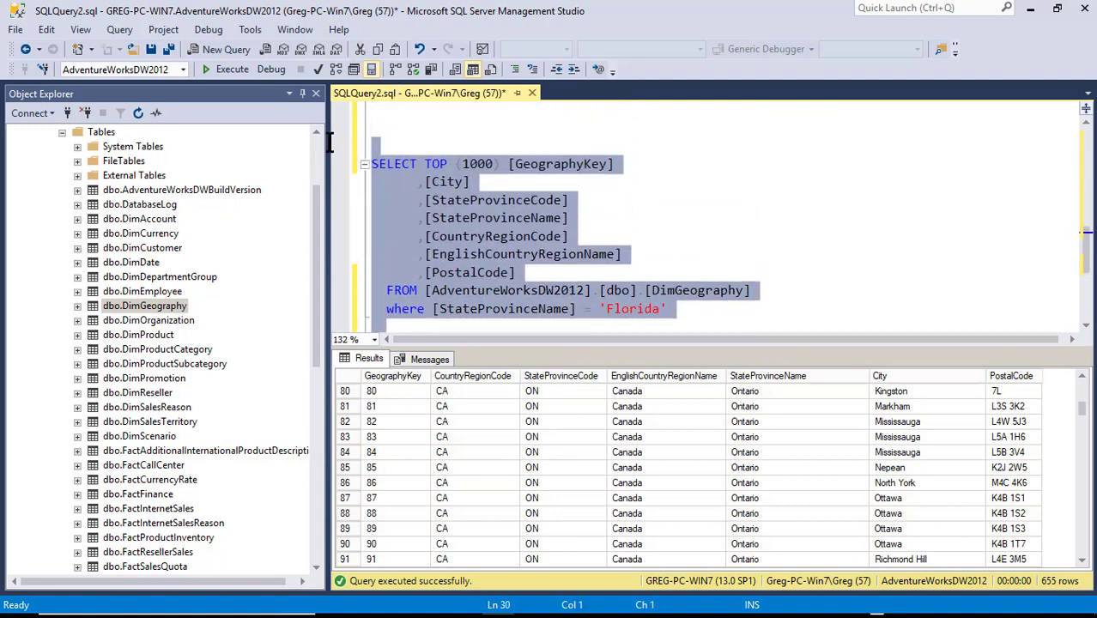
click(228, 68)
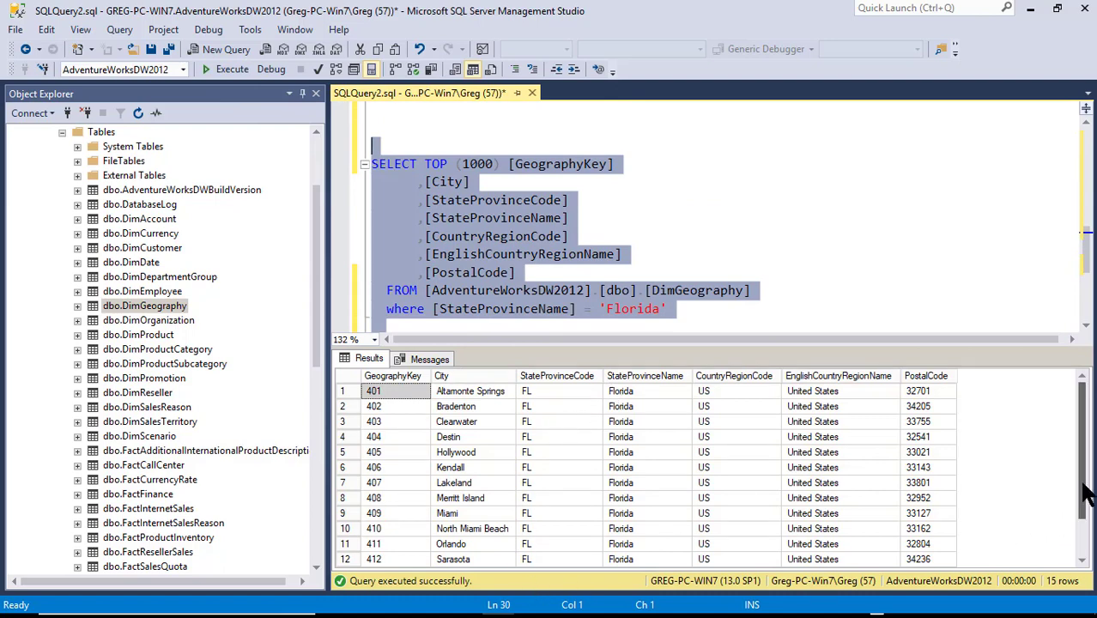
scroll(1079, 515, down, 1)
drag(1080, 519, 1064, 447)
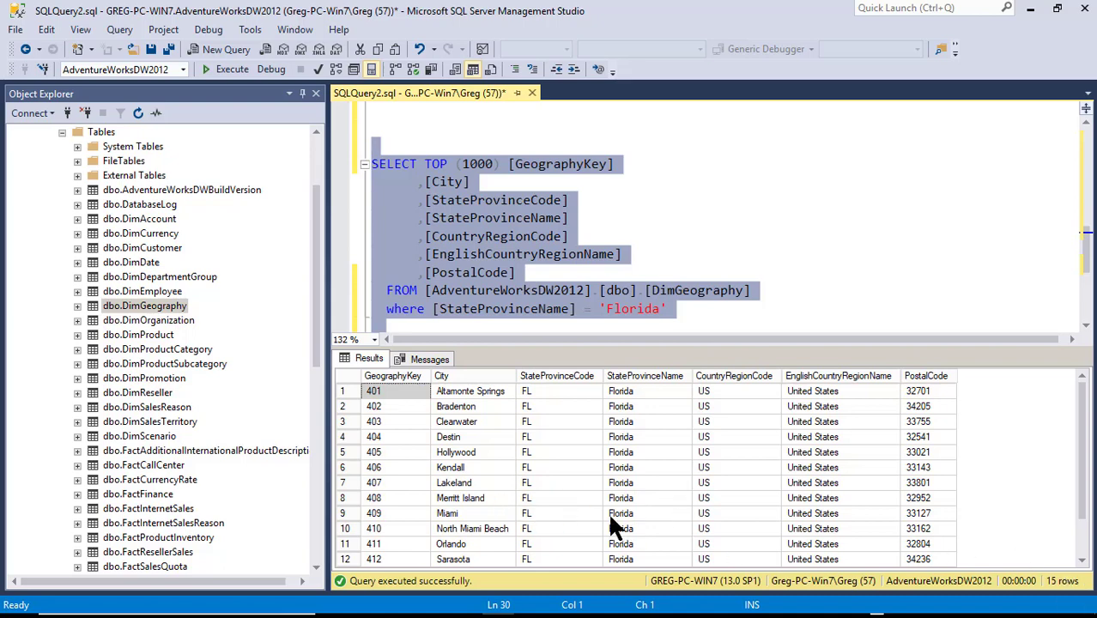
Review the Clearwater row's city, state code and name, country code and country name in the Florida results
click(485, 421)
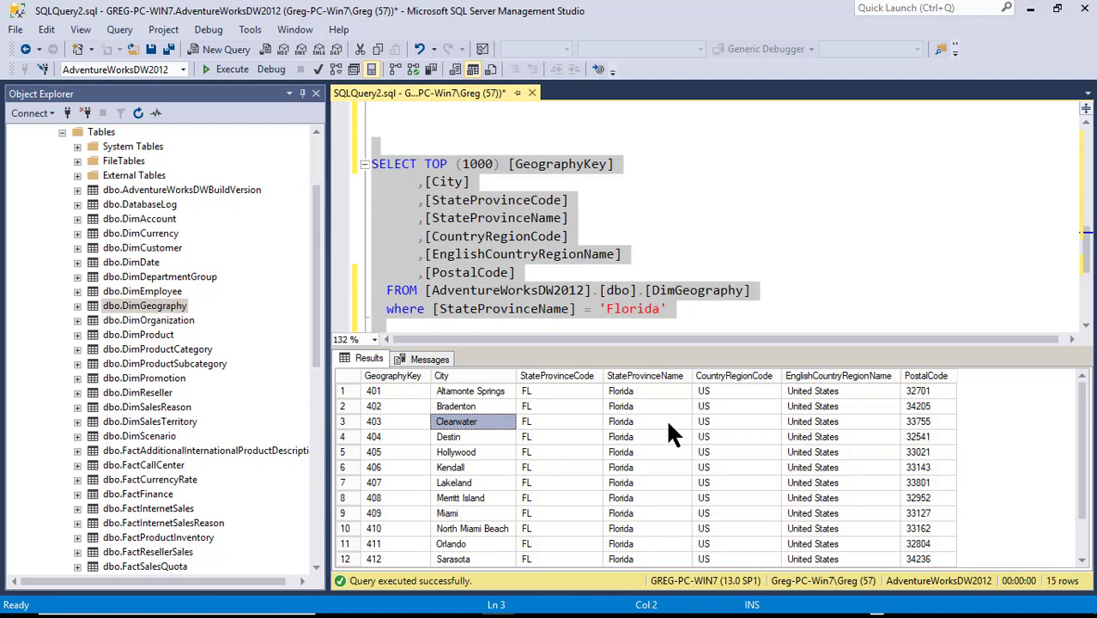
click(614, 421)
click(562, 422)
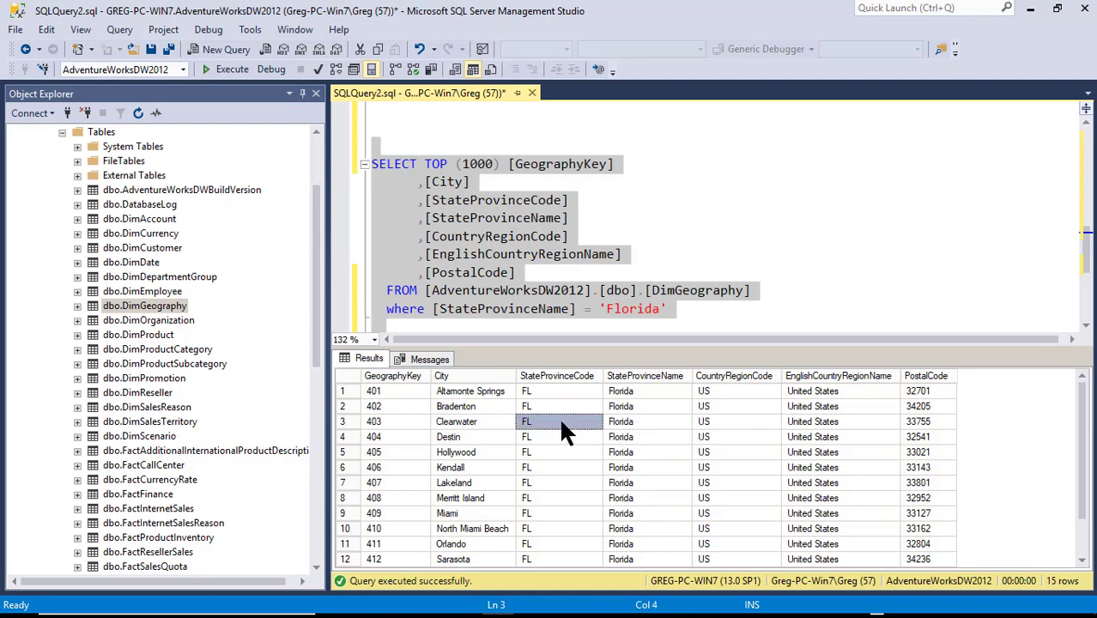
click(455, 423)
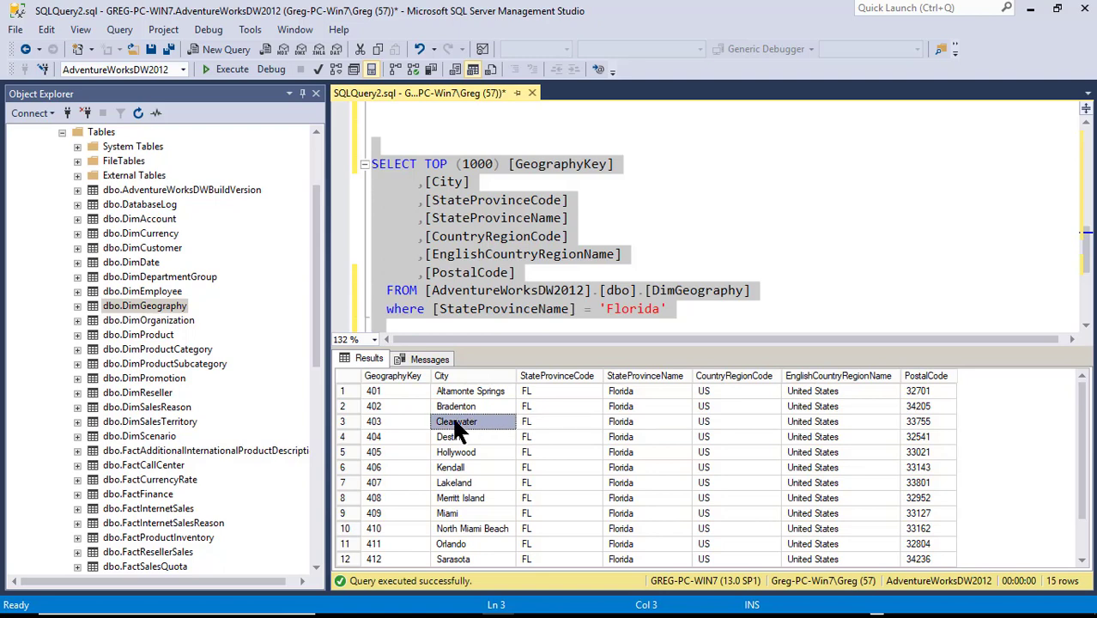
click(712, 420)
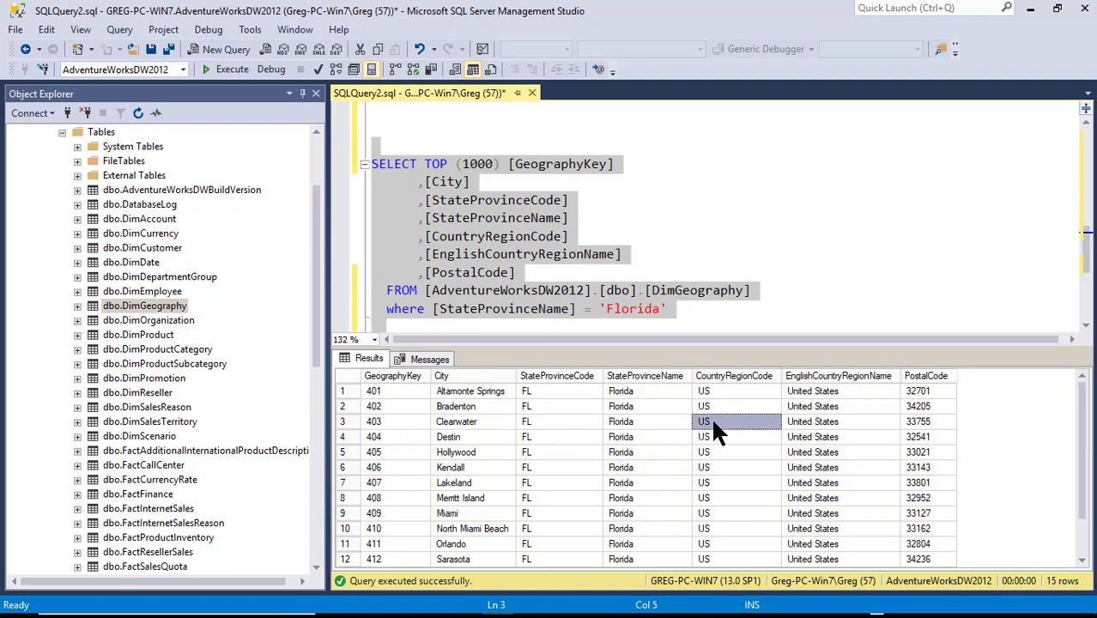
click(809, 425)
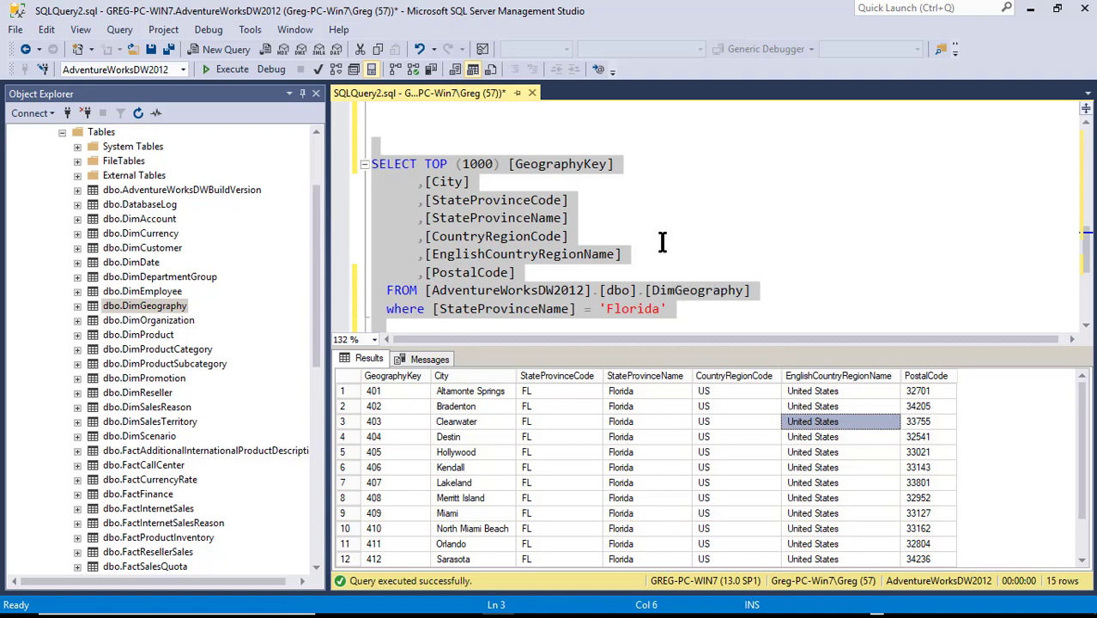
Run only the top-1 DimGeography query where EnglishCountryRegionName is 'Germany'
key(ctrl+z)
key(ctrl+z)
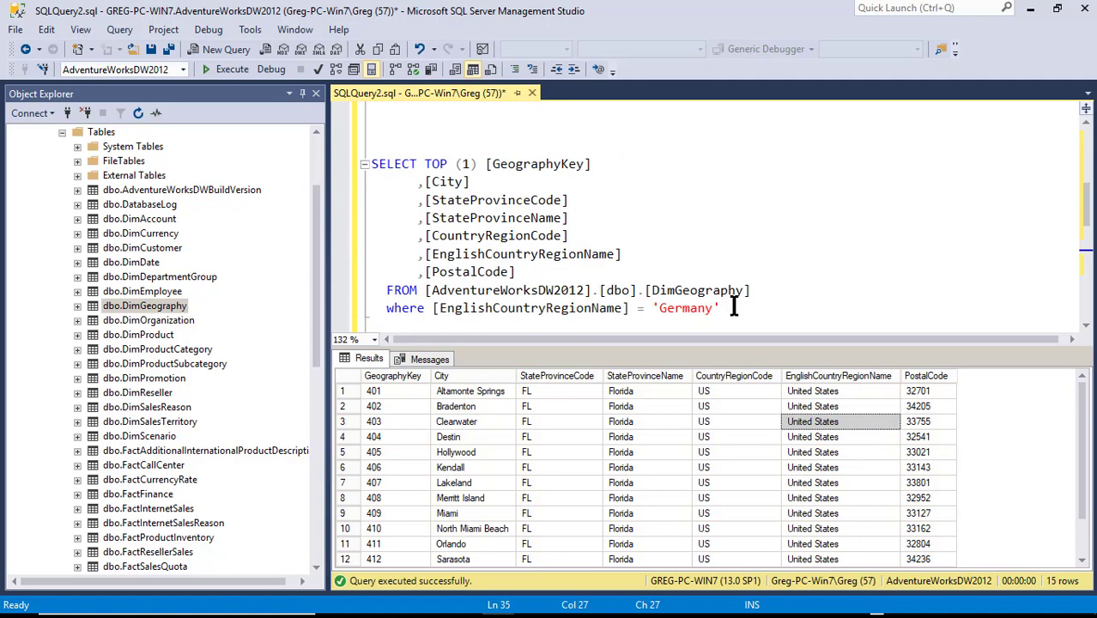
drag(731, 307, 204, 95)
click(216, 71)
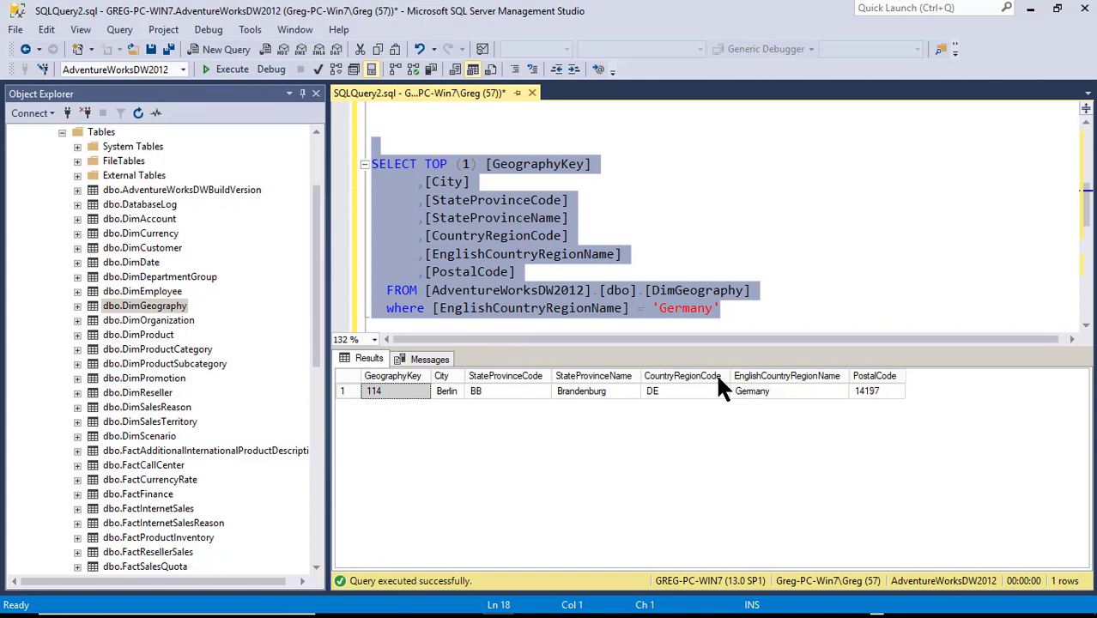
Add the comment "-- DE Germany" after [GeographyKey] in the Germany query, taking the country code and name from its result row
click(684, 390)
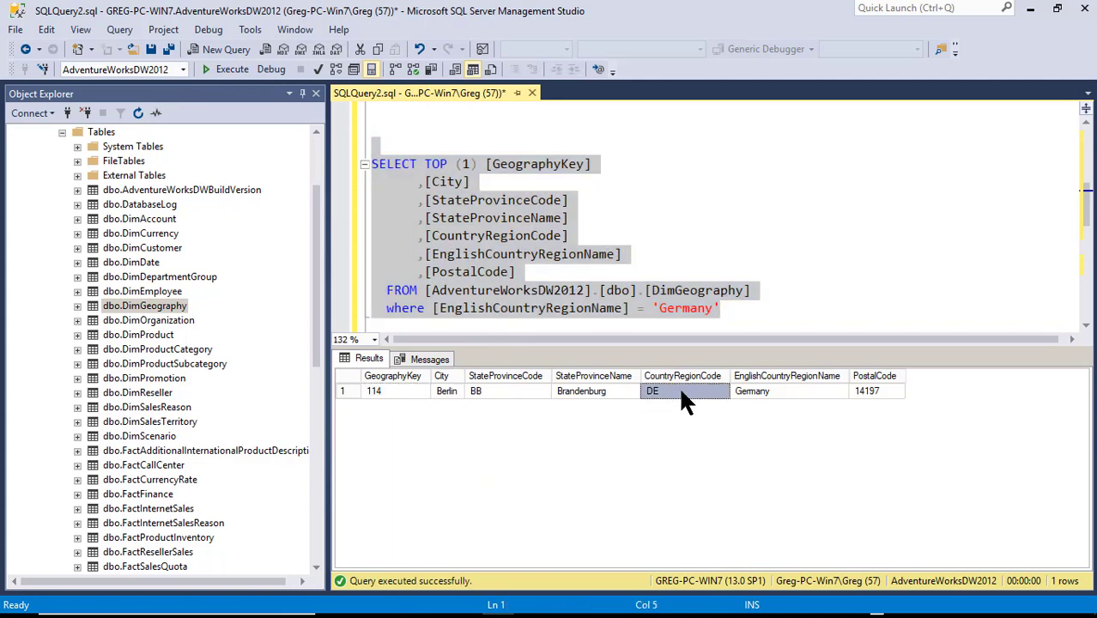
click(663, 165)
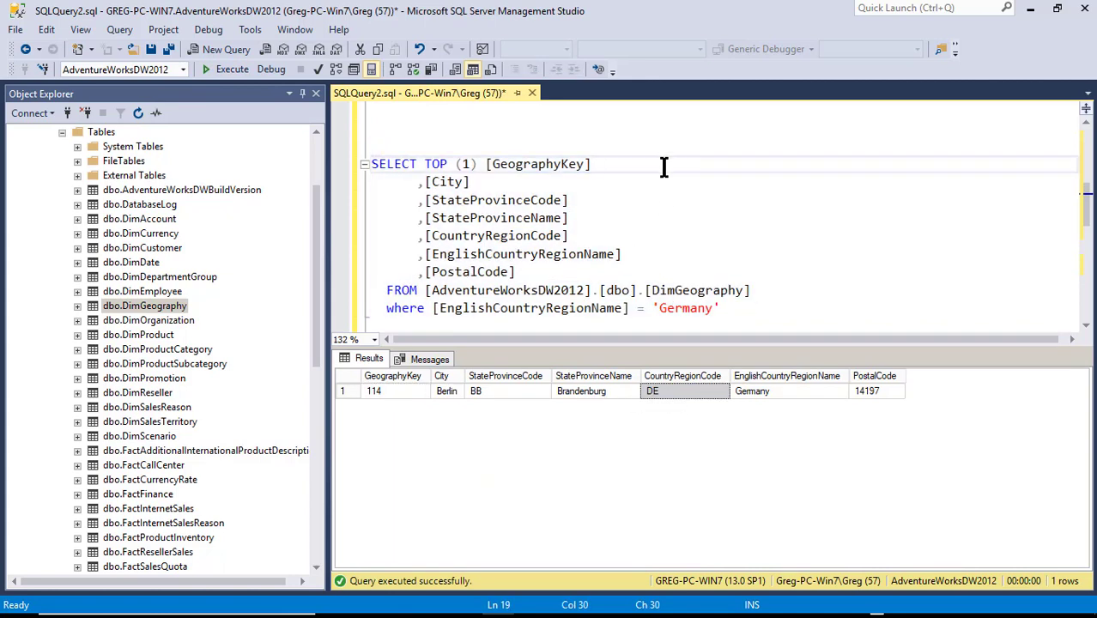
text(-- DE)
click(749, 391)
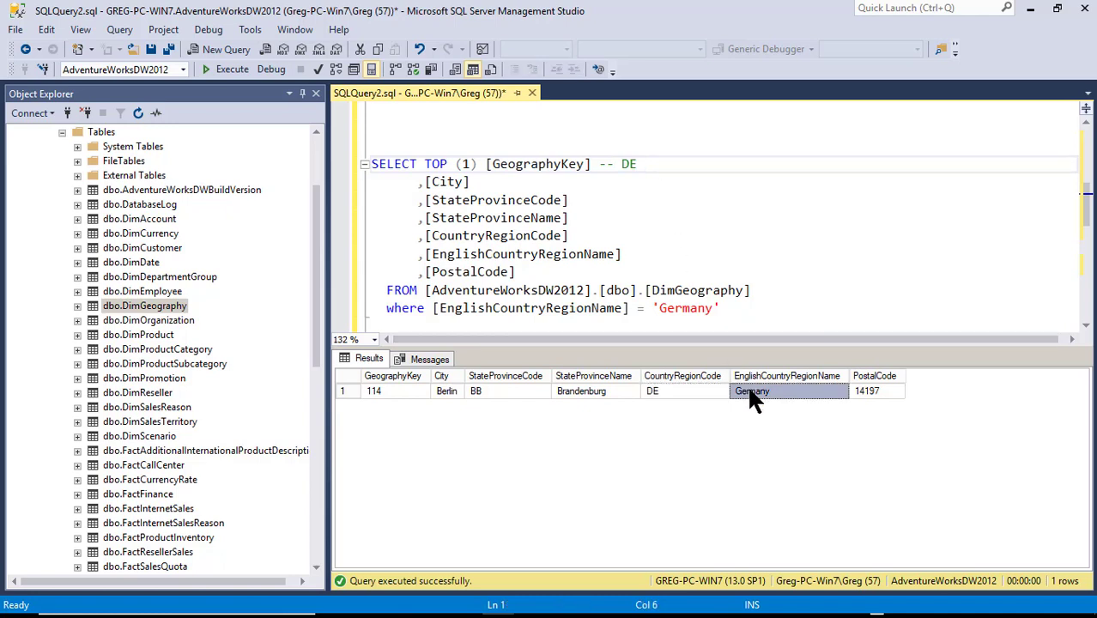
click(678, 167)
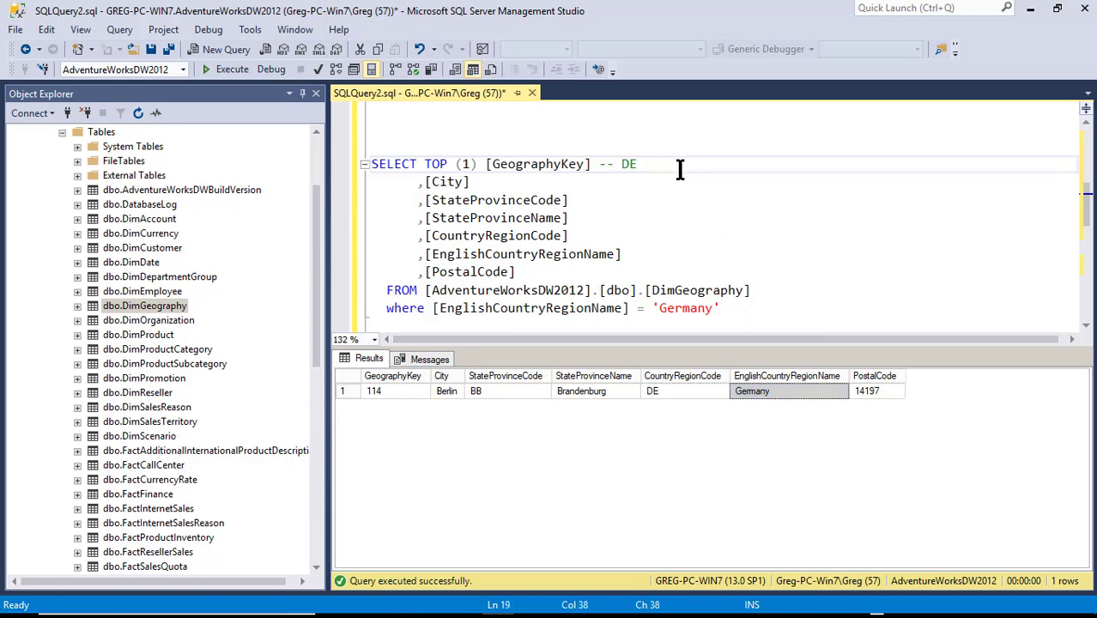
text(Germany)
click(678, 182)
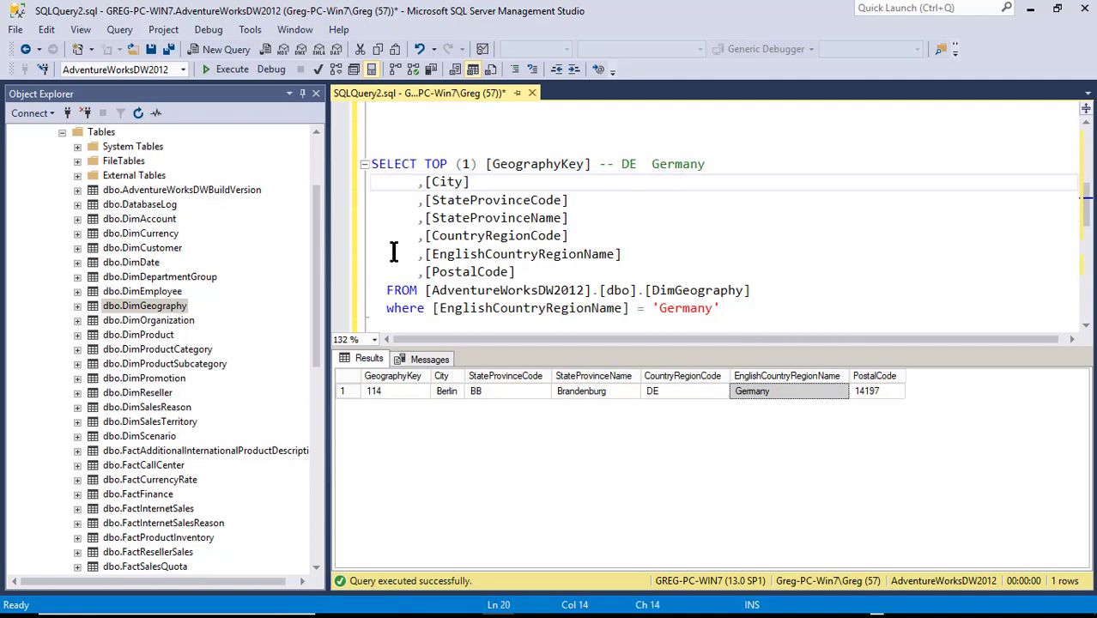
right_click(167, 309)
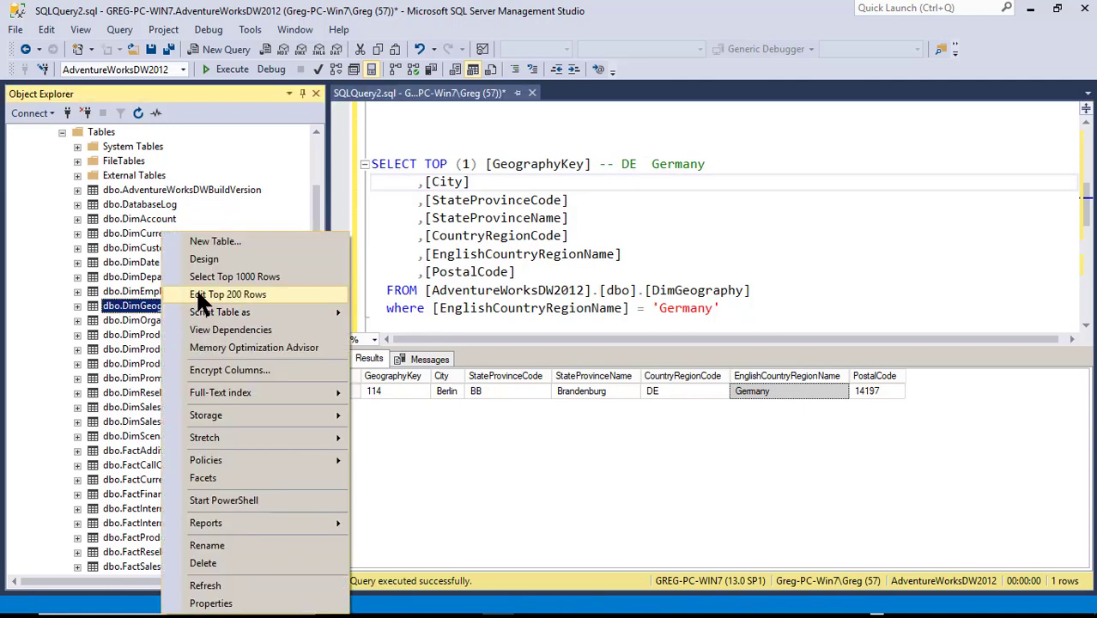
click(196, 287)
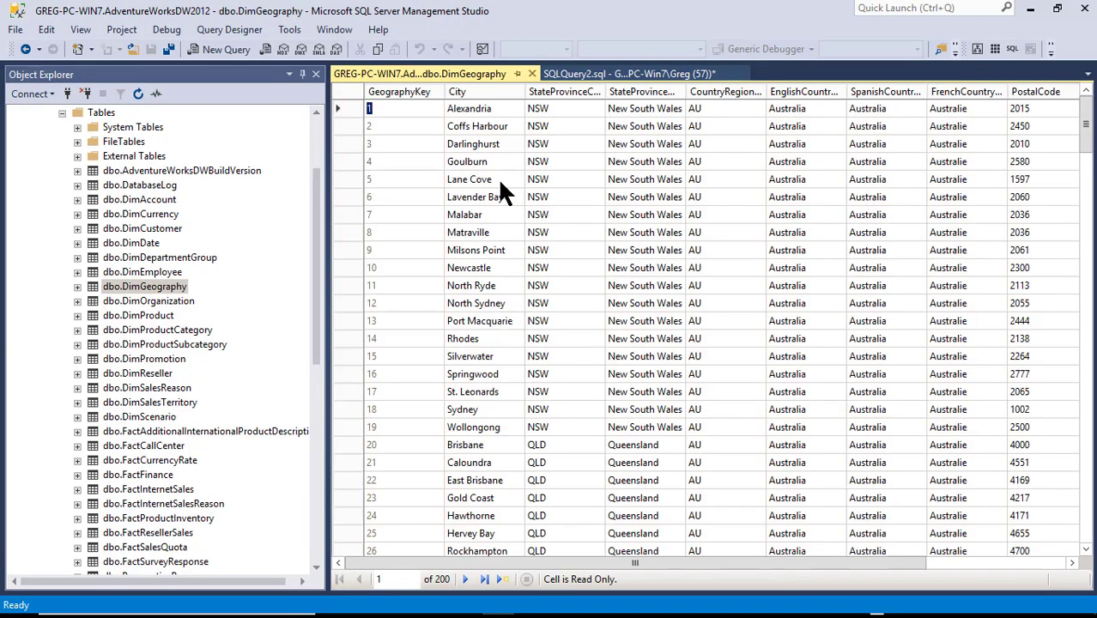
click(531, 73)
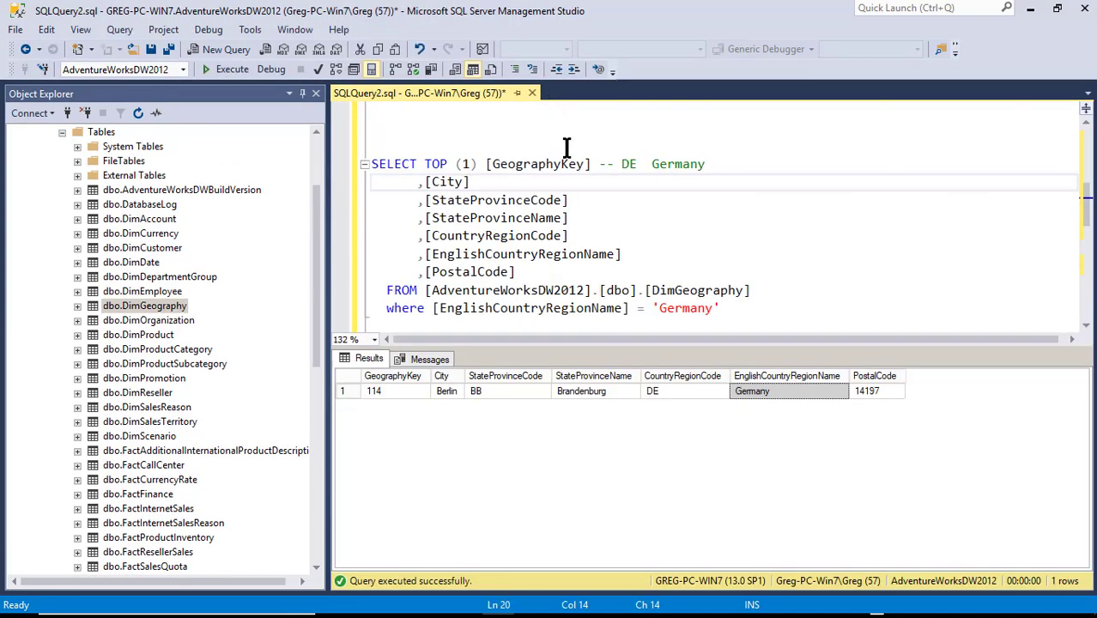
Start an update statement below the Germany query with the text "update dim"
click(814, 322)
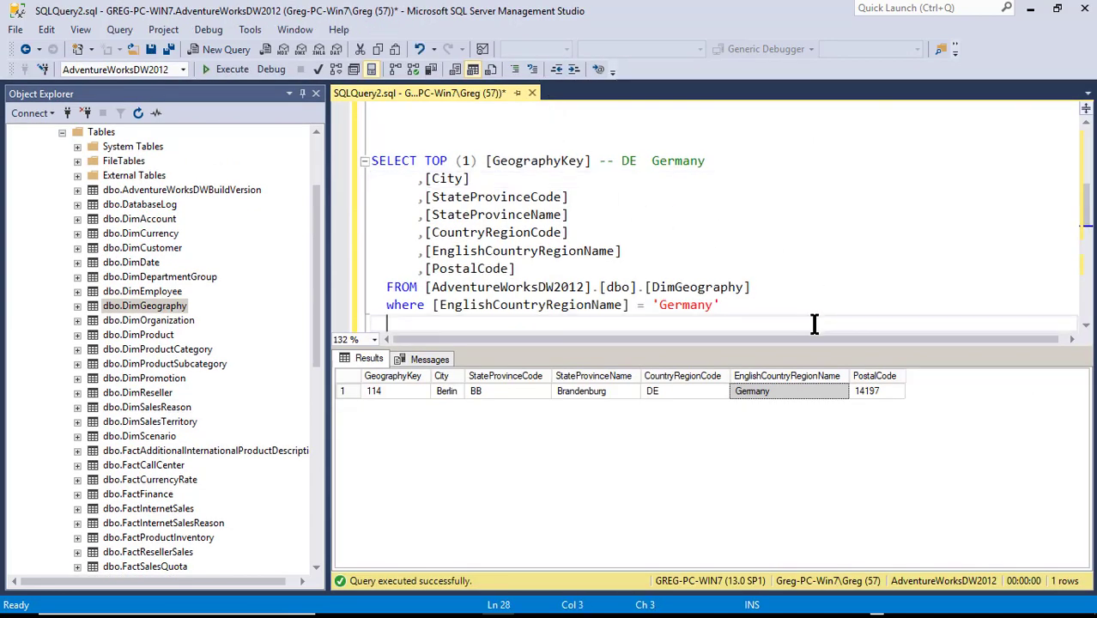
key(Return)
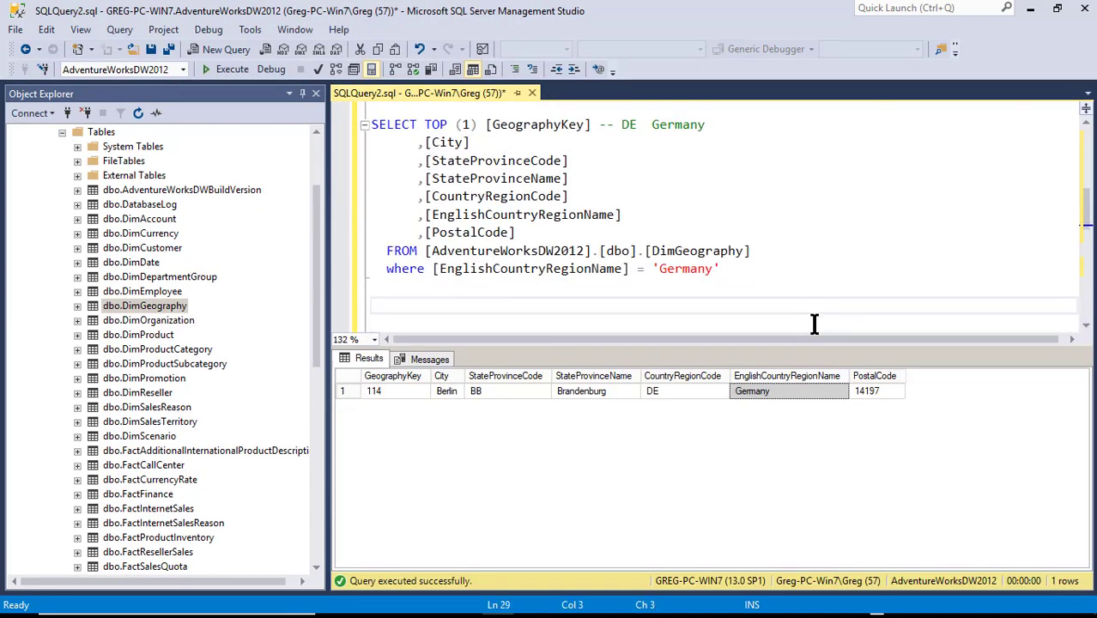
text(update dim)
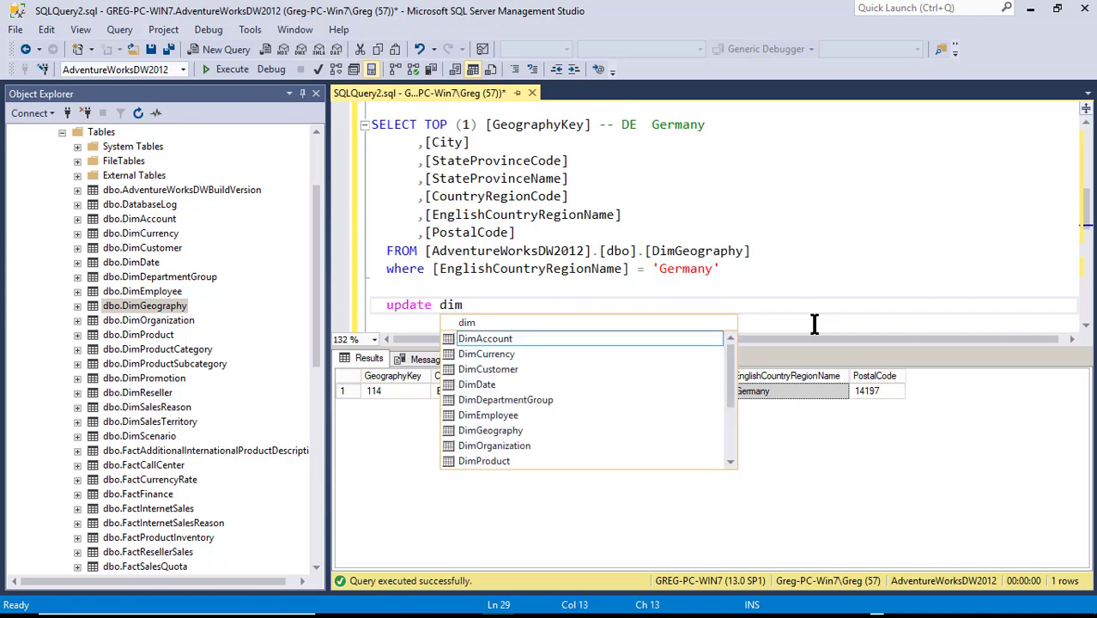
key(Escape)
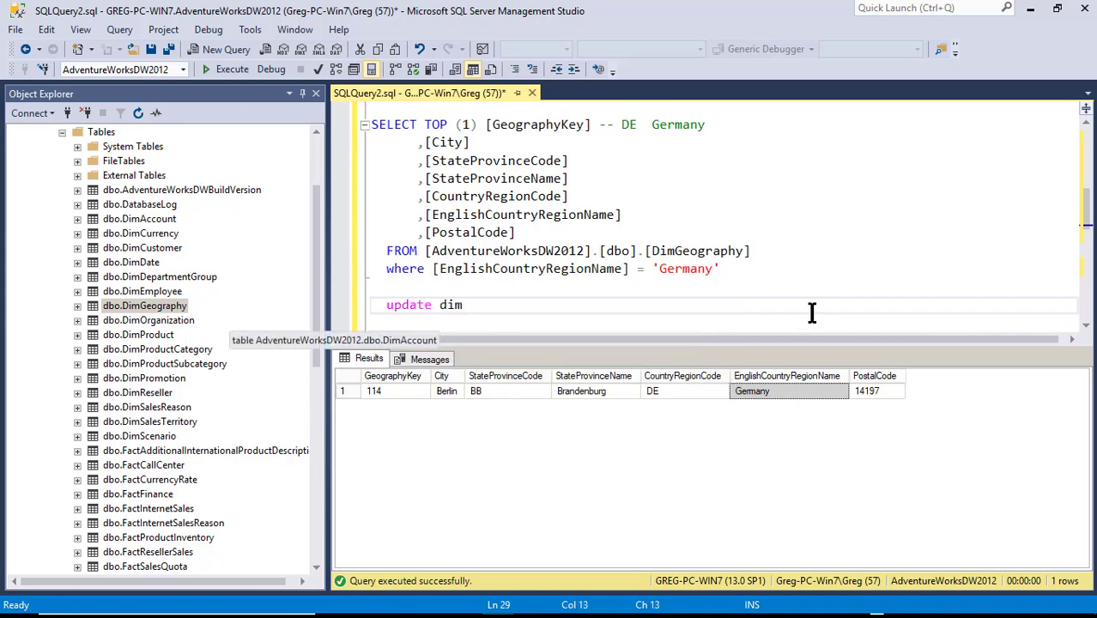
Rerun the Florida query on DimGeography and look up the GeographyKey of the Clearwater row
scroll(811, 311, up, 4)
drag(705, 309, 312, 161)
key(F5)
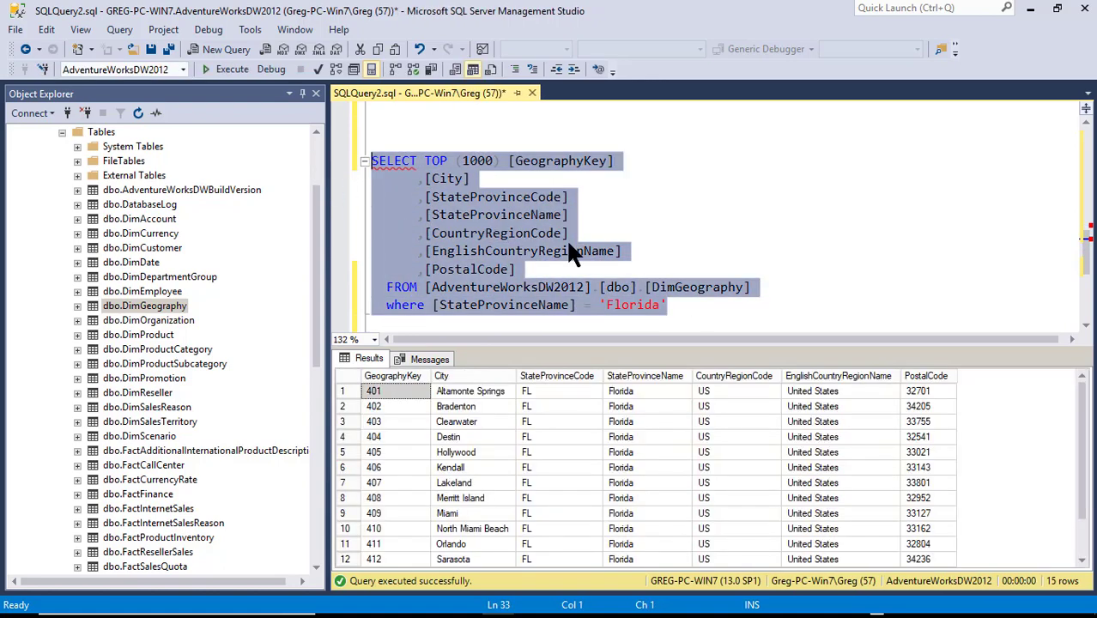
click(395, 419)
Add the condition "where geographykey = 403" below the unfinished update statement, leaving blank lines between them
click(751, 191)
scroll(752, 190, up, 10)
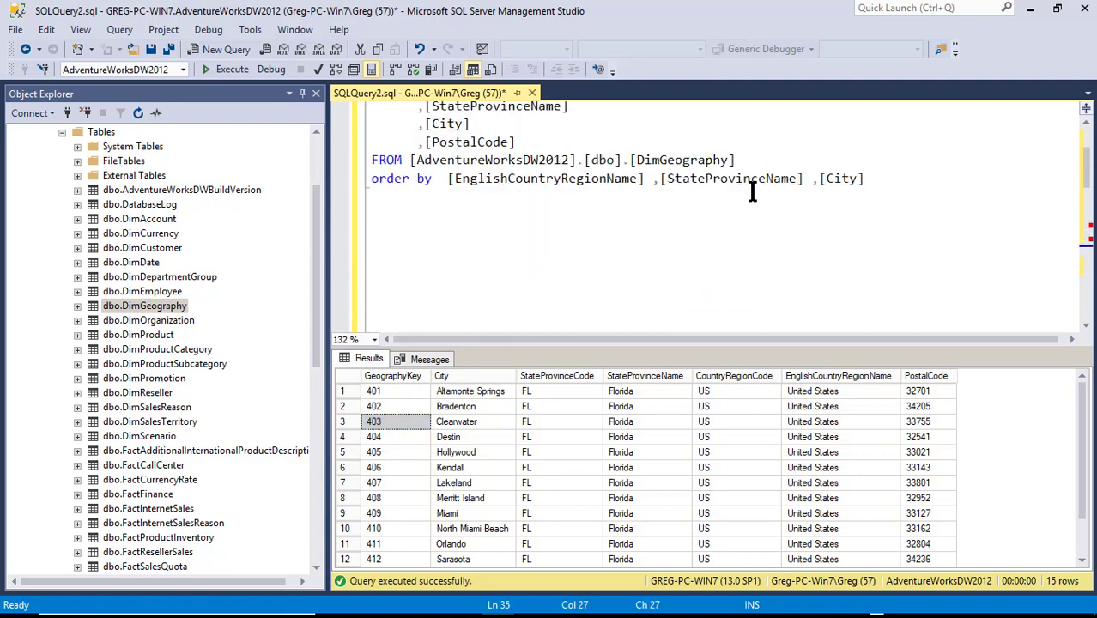
scroll(752, 190, down, 8)
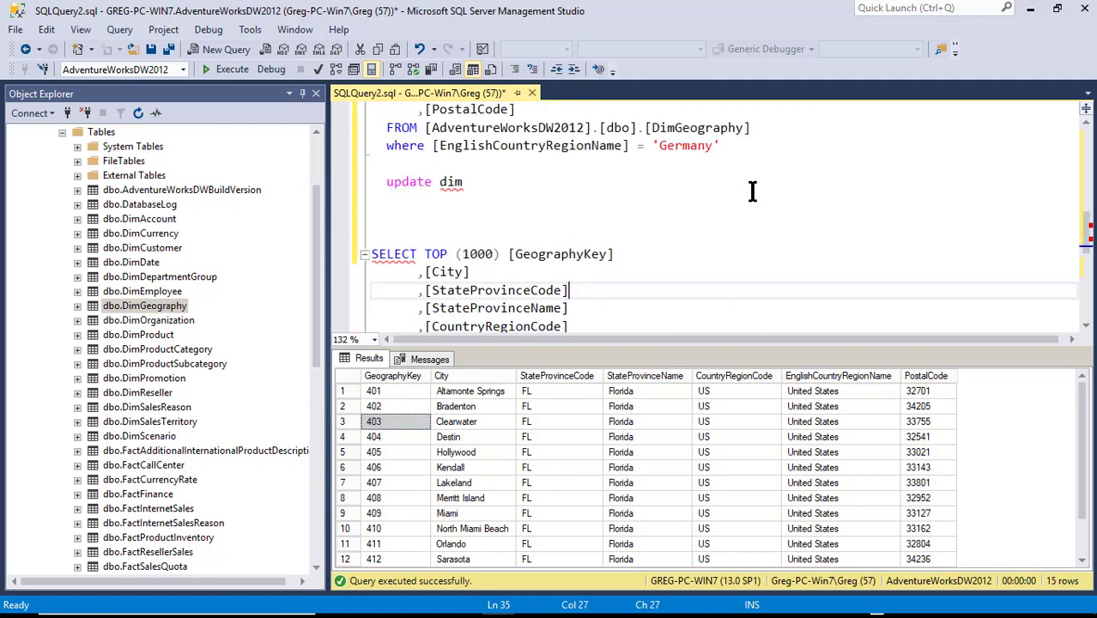
click(518, 196)
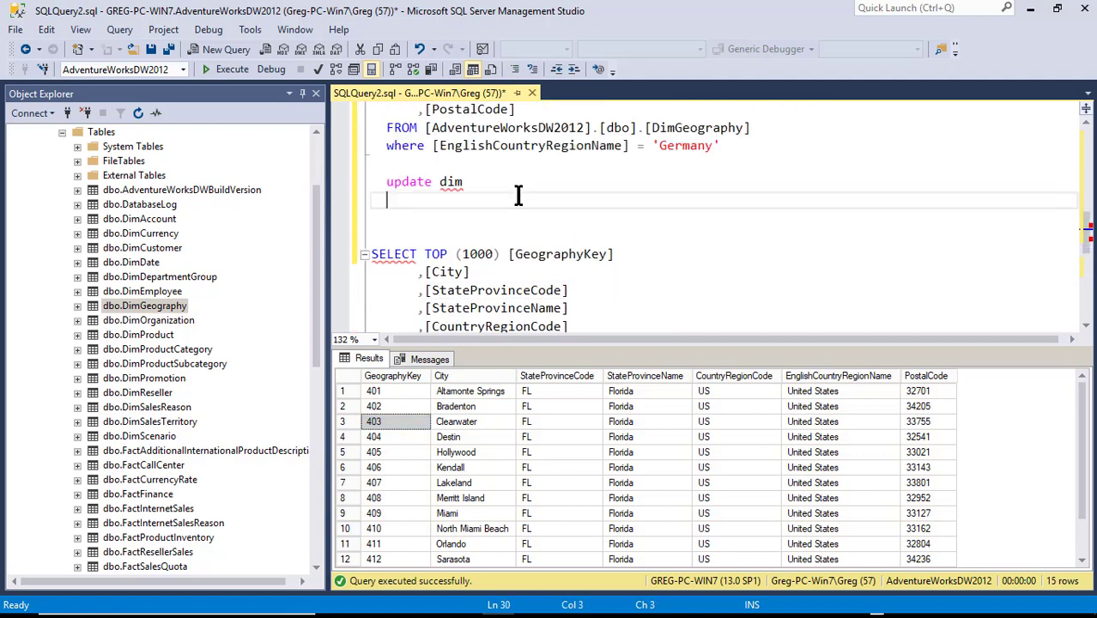
key(Return)
key(Return)
text(where g)
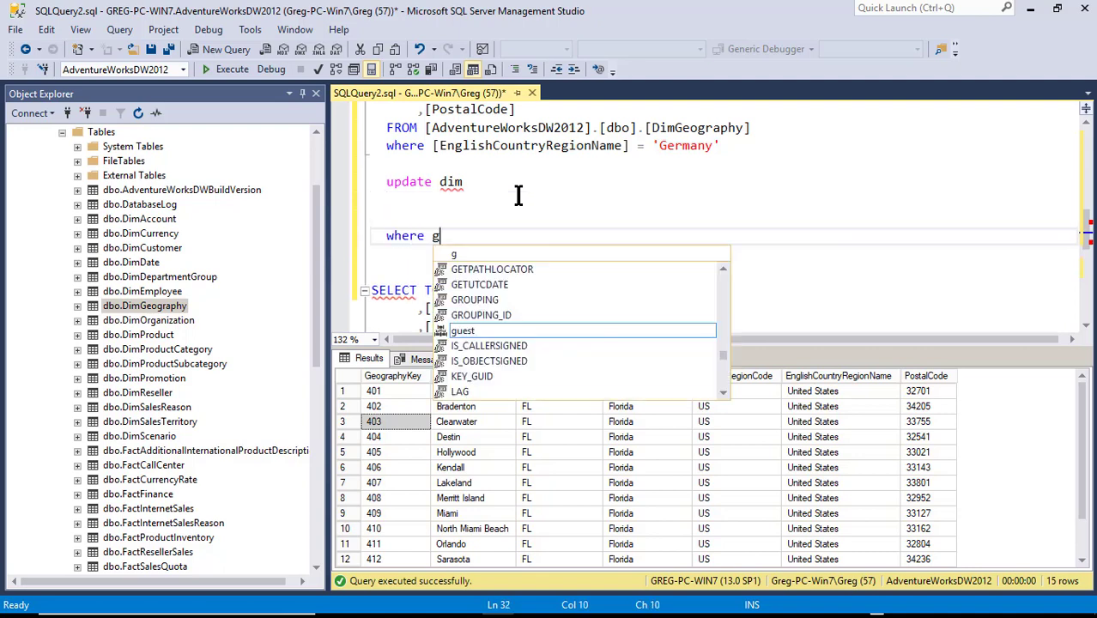
text(eograp)
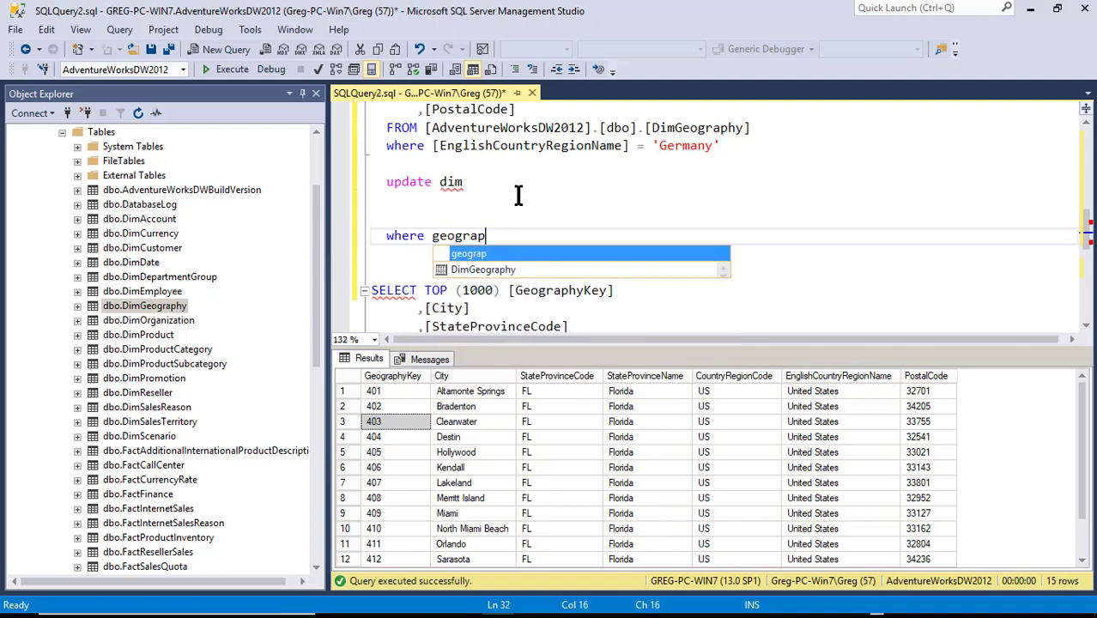
text(hykey = 403)
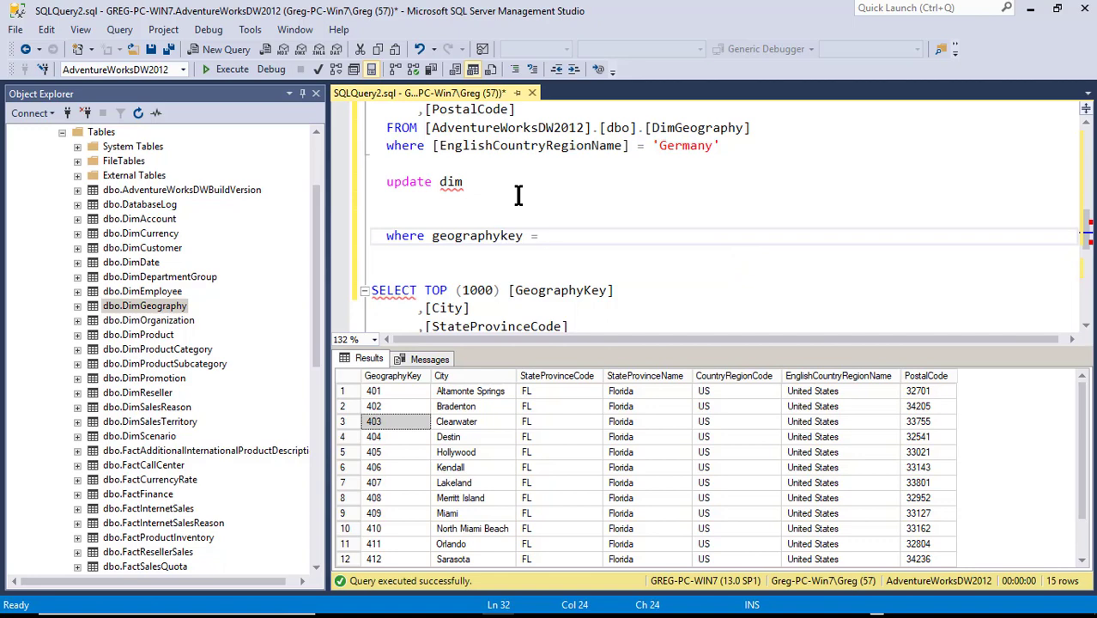
Complete the unfinished update statement's table name as DimGeography
key(Up)
key(Up)
key(Up)
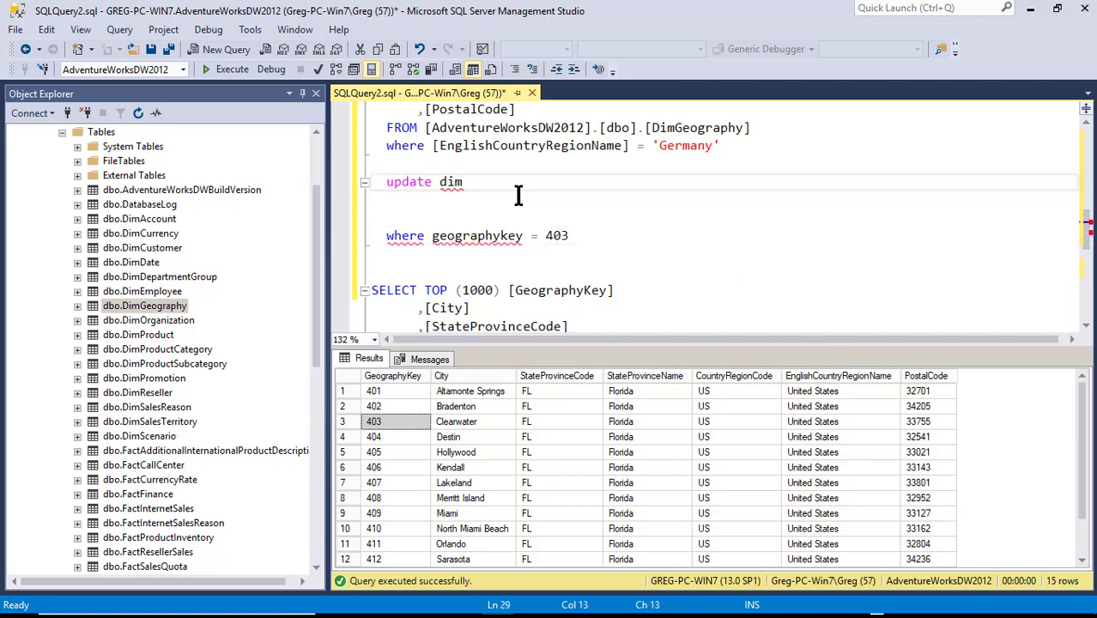
text(Ge)
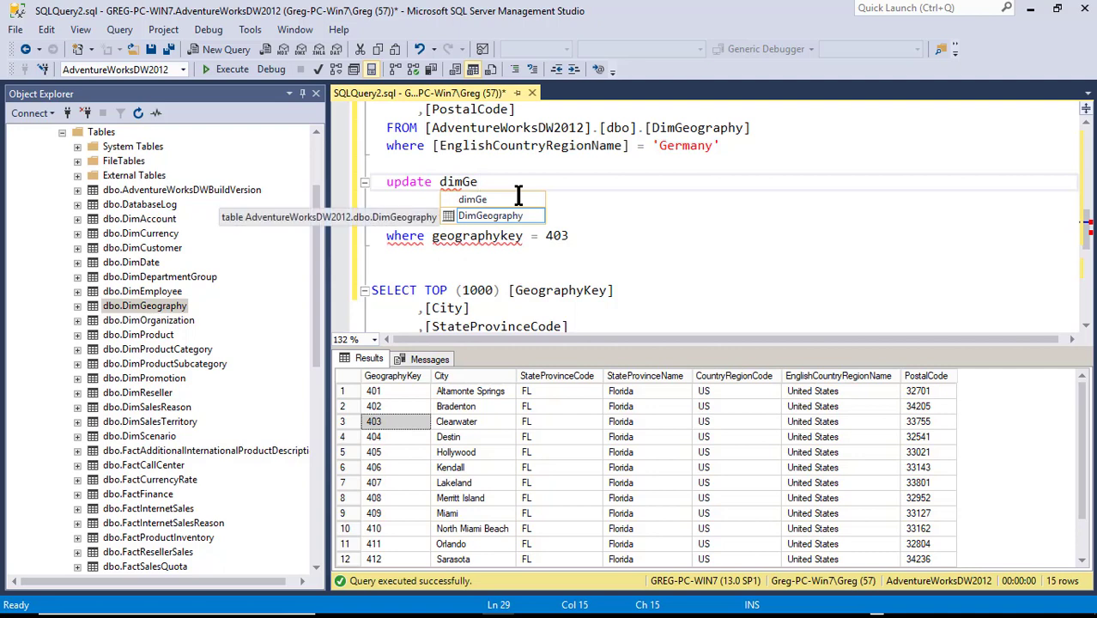
key(Down)
key(Tab)
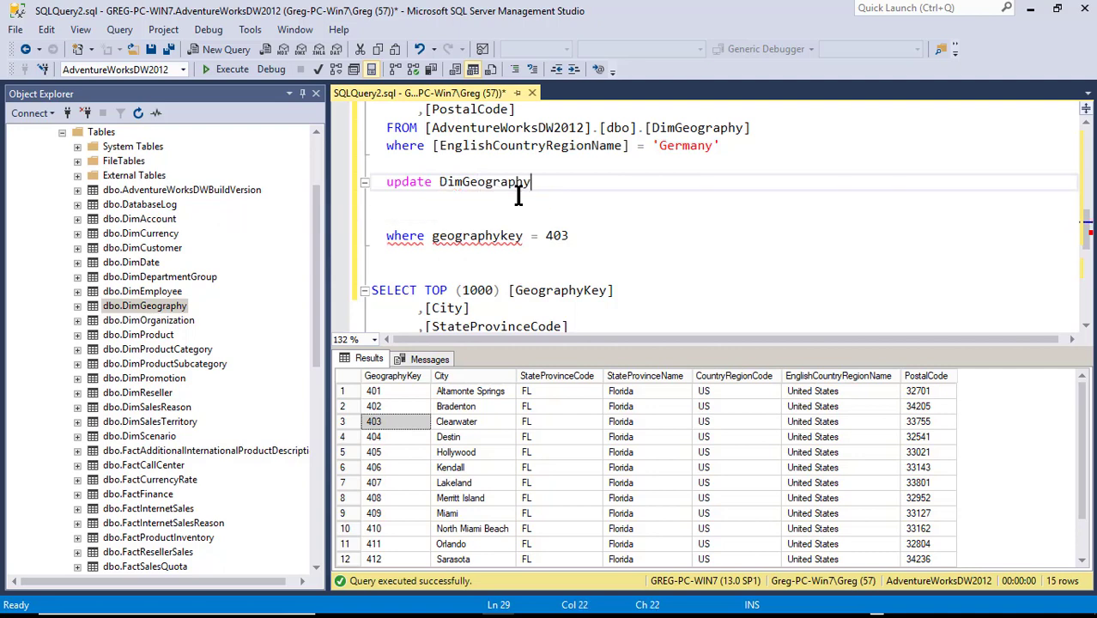
Add a set clause below the update line that assigns 'DE' to CountryRegionCode
key(Return)
text(set   )
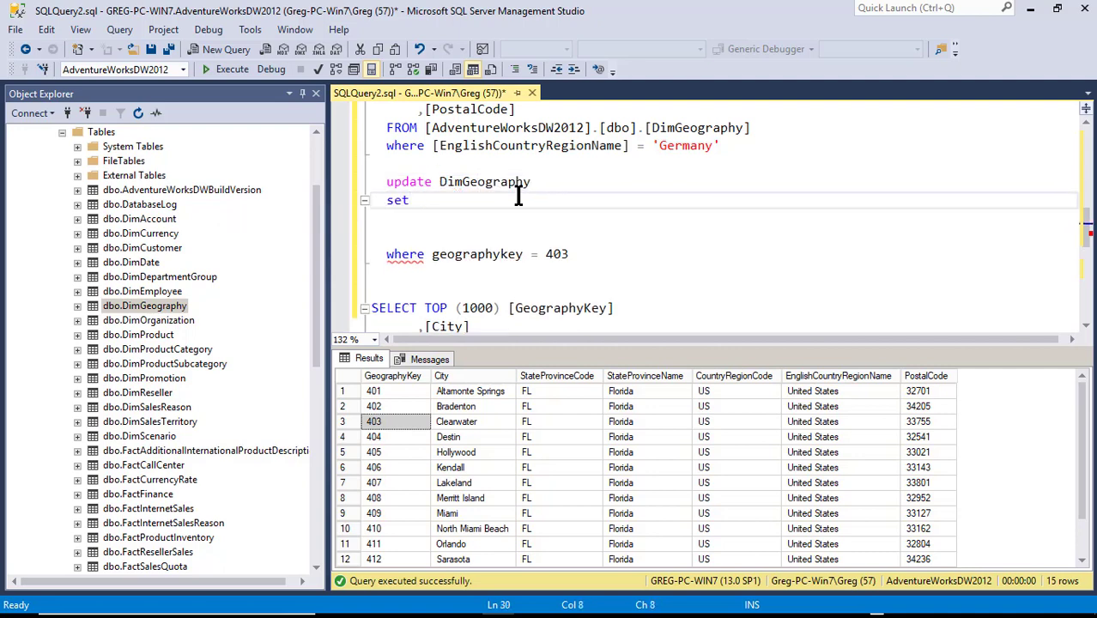
text(Count)
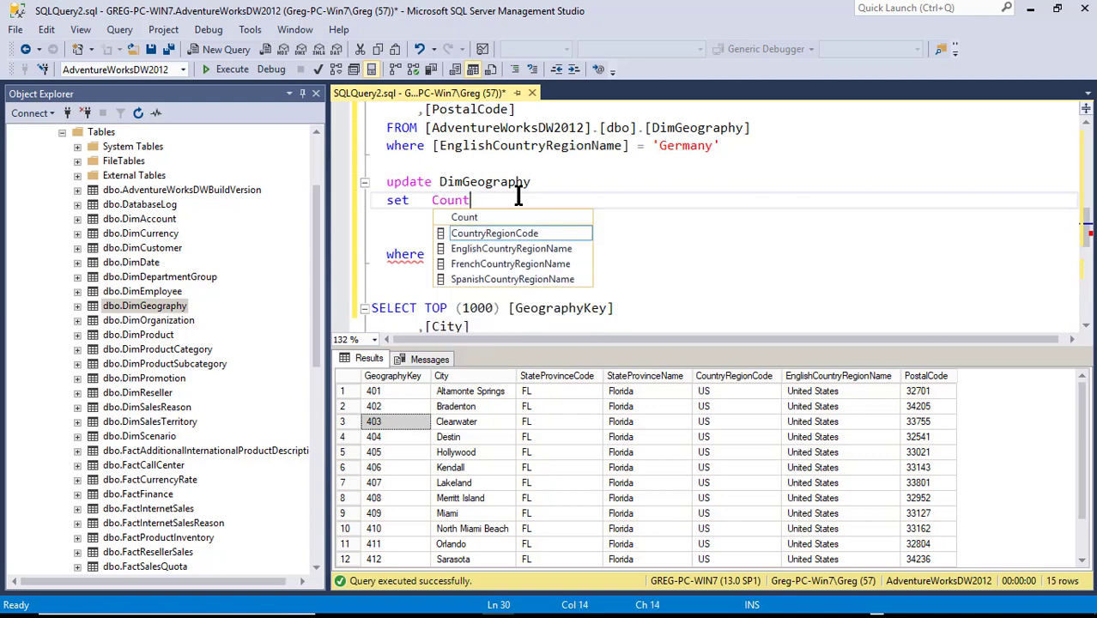
text(ryRegionCode = 'DE')
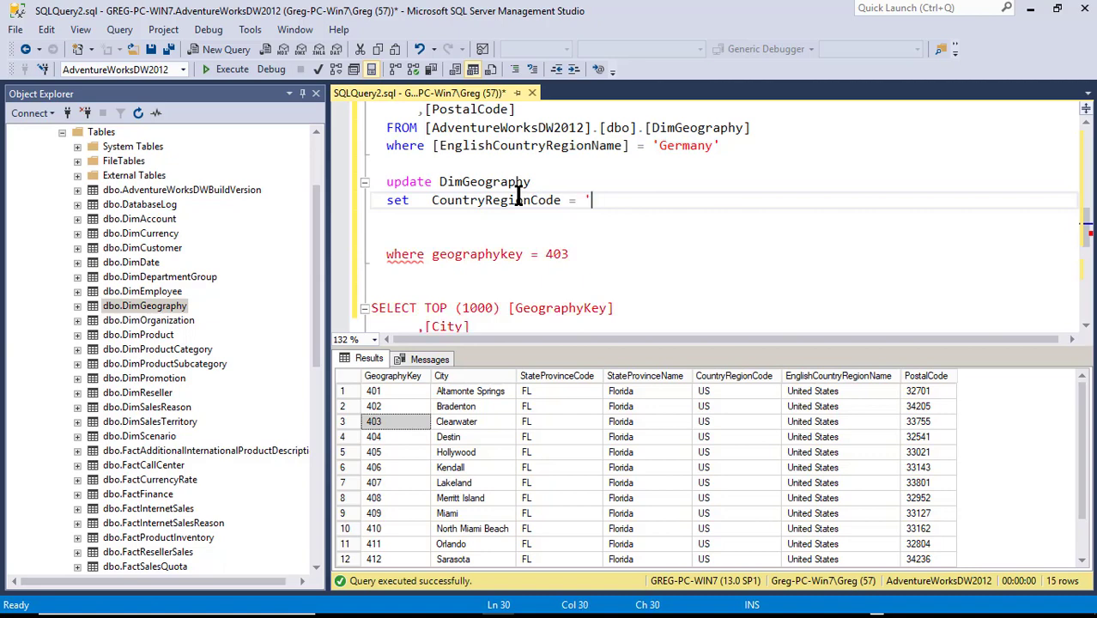
Add a second assignment to the set clause: EnglishCountryRegionName = 'Germany'
key(Return)
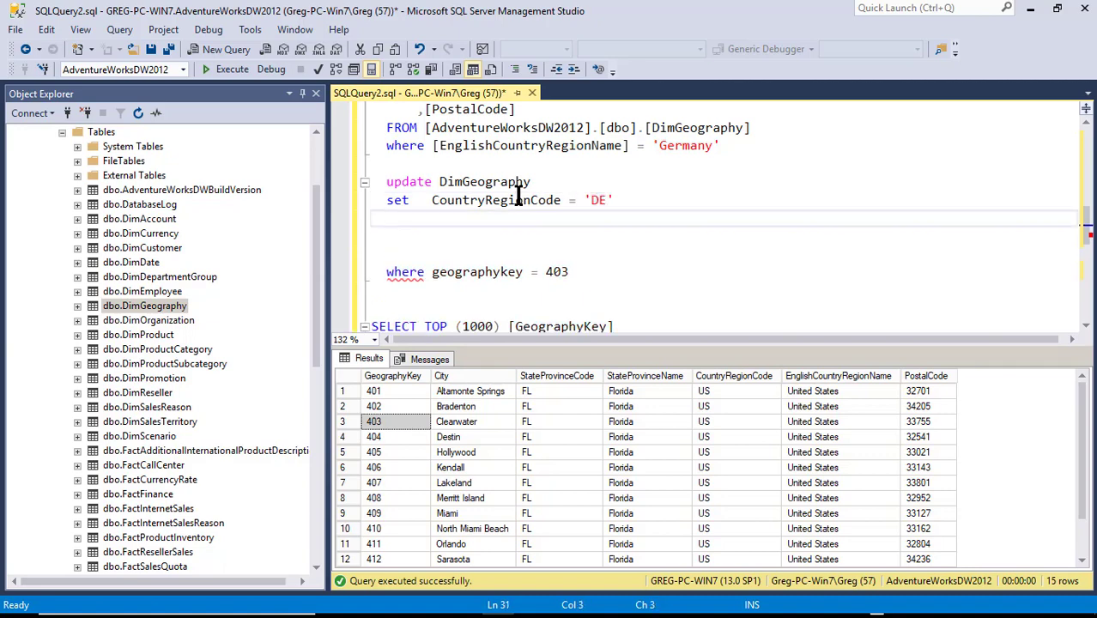
text(,Engl)
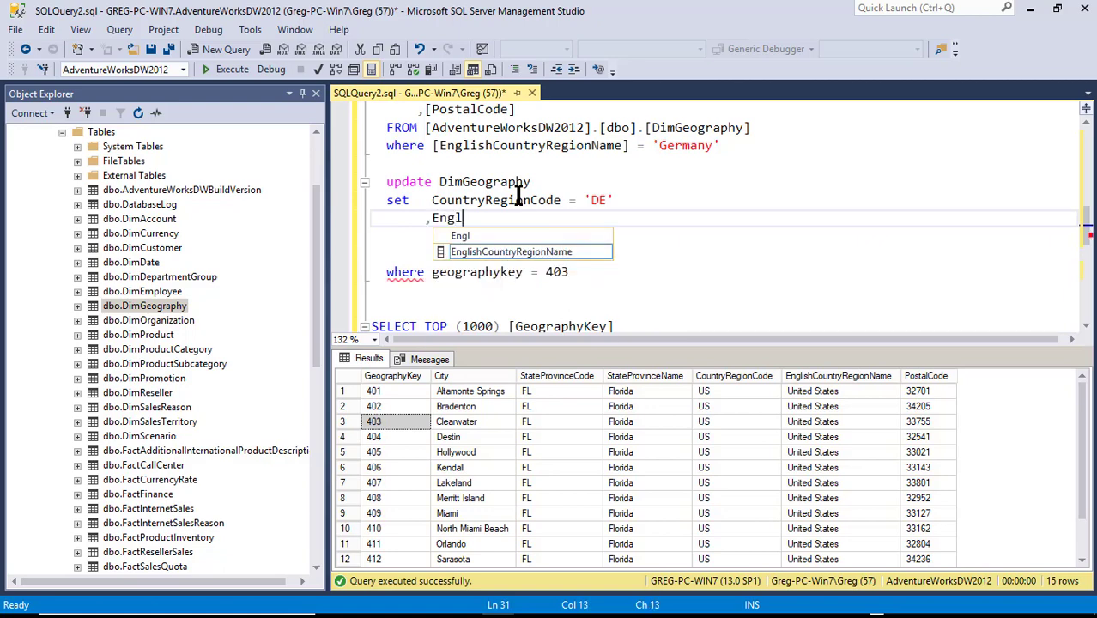
text(ishCoun)
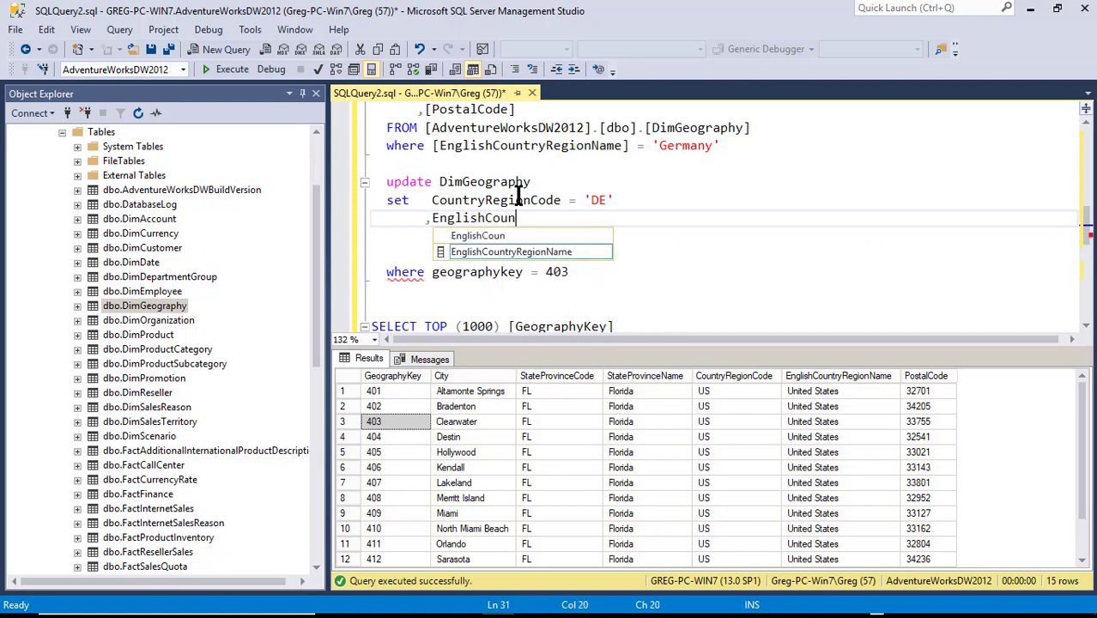
text(tryRegion)
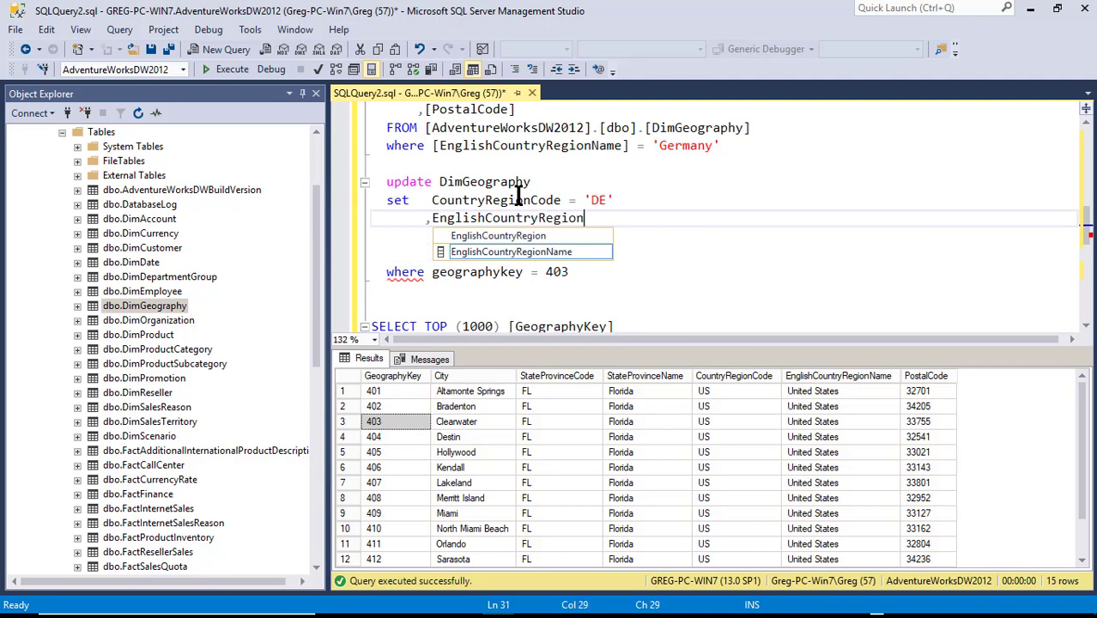
text(Name = 'G)
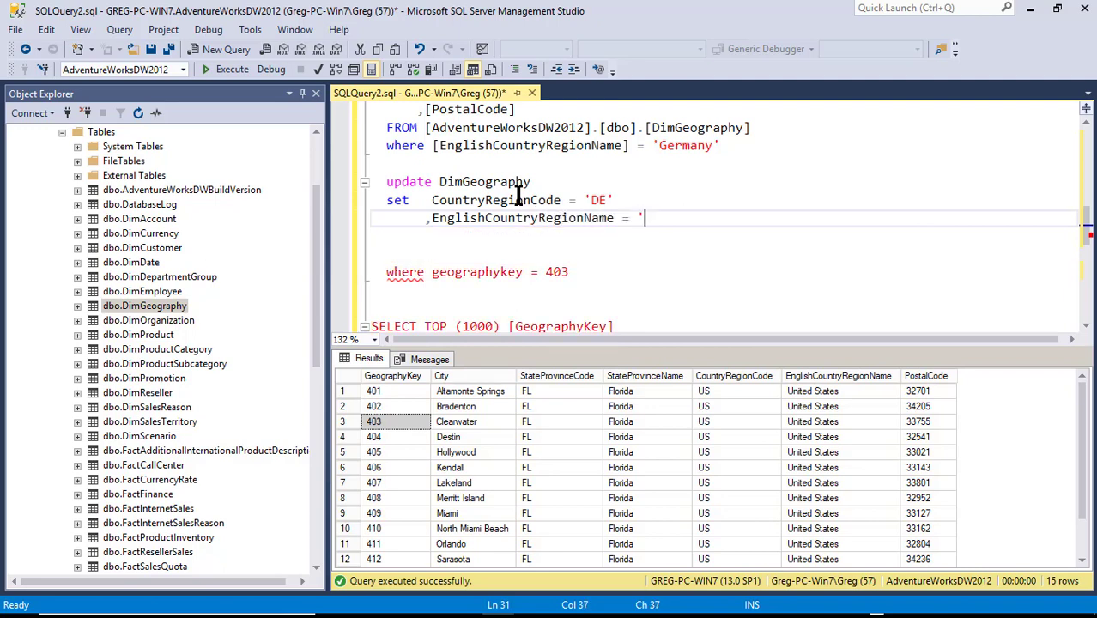
text(er)
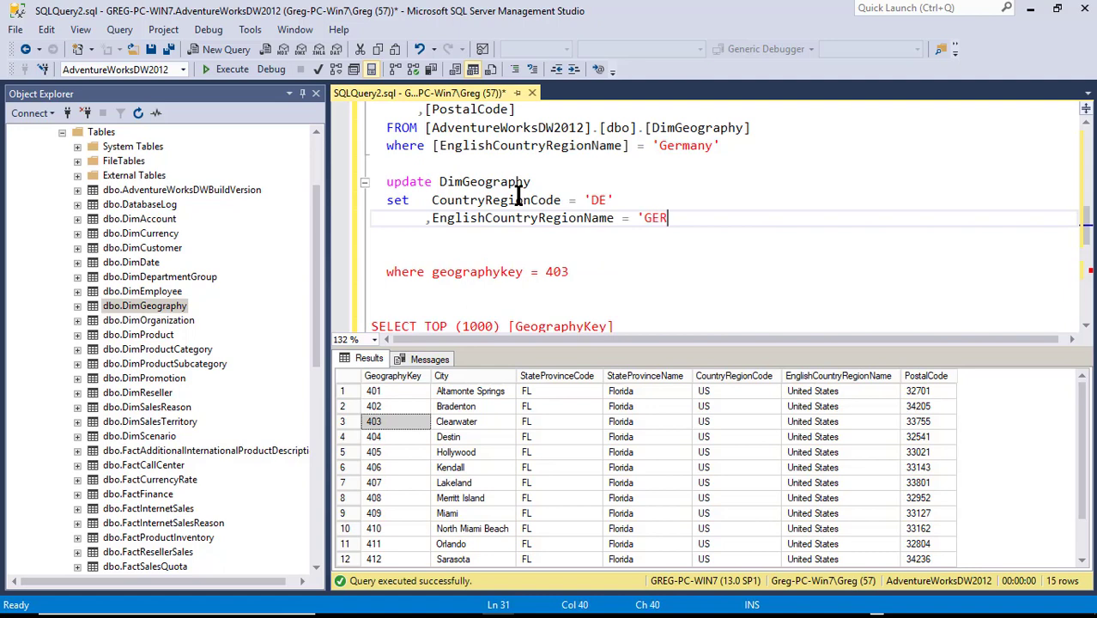
text(many')
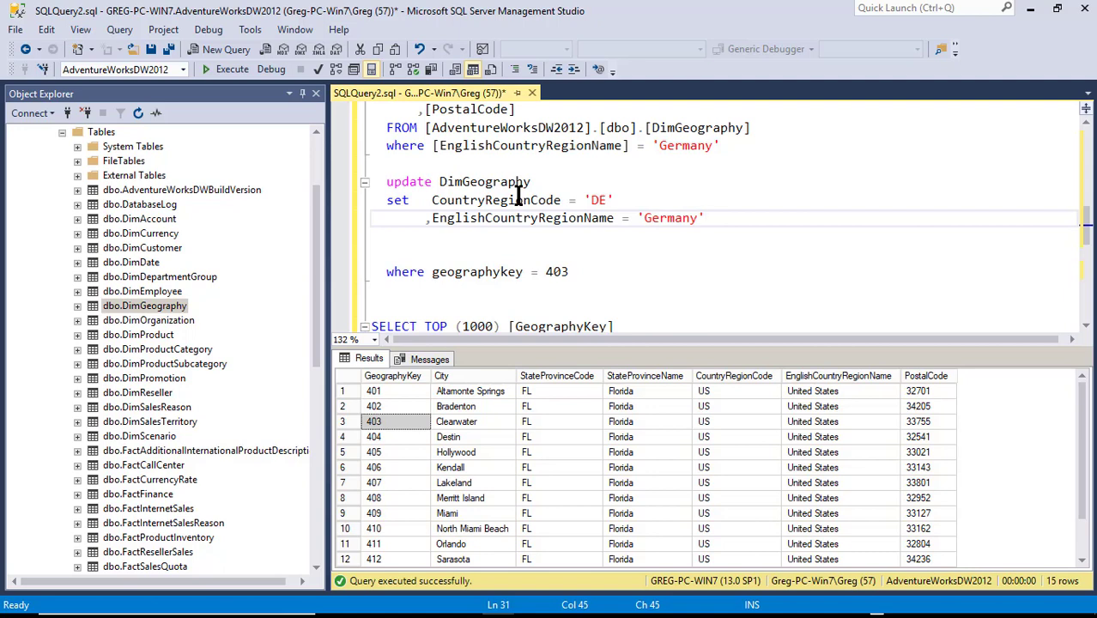
Delete the two blank lines between the set clause and the where condition of the update statement
key(Down)
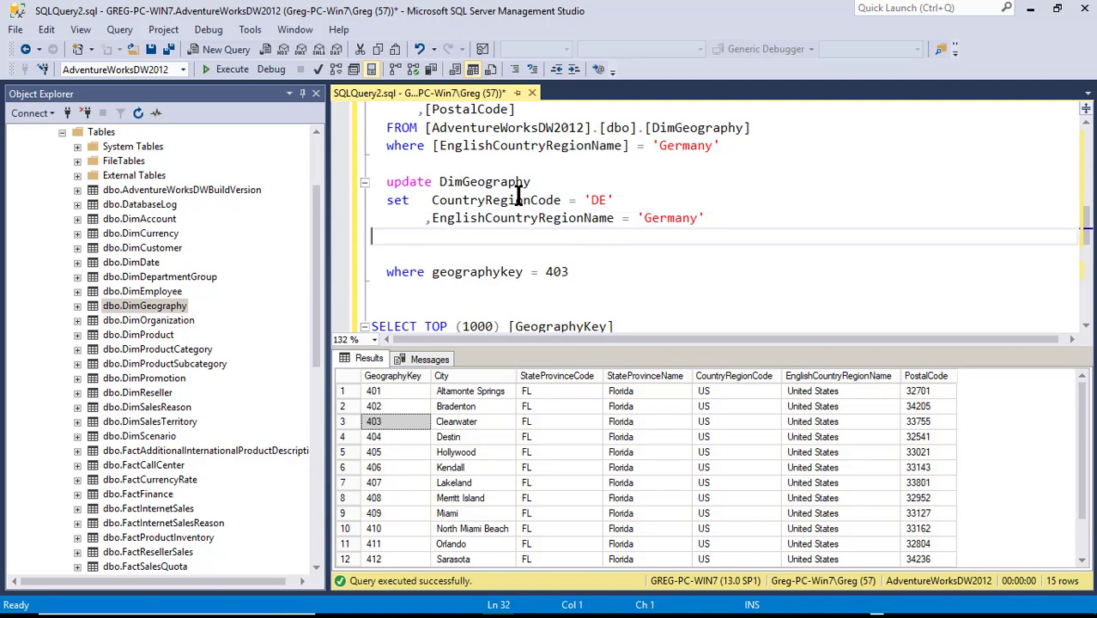
key(Home)
key(shift+Down)
key(shift+Down)
key(Delete)
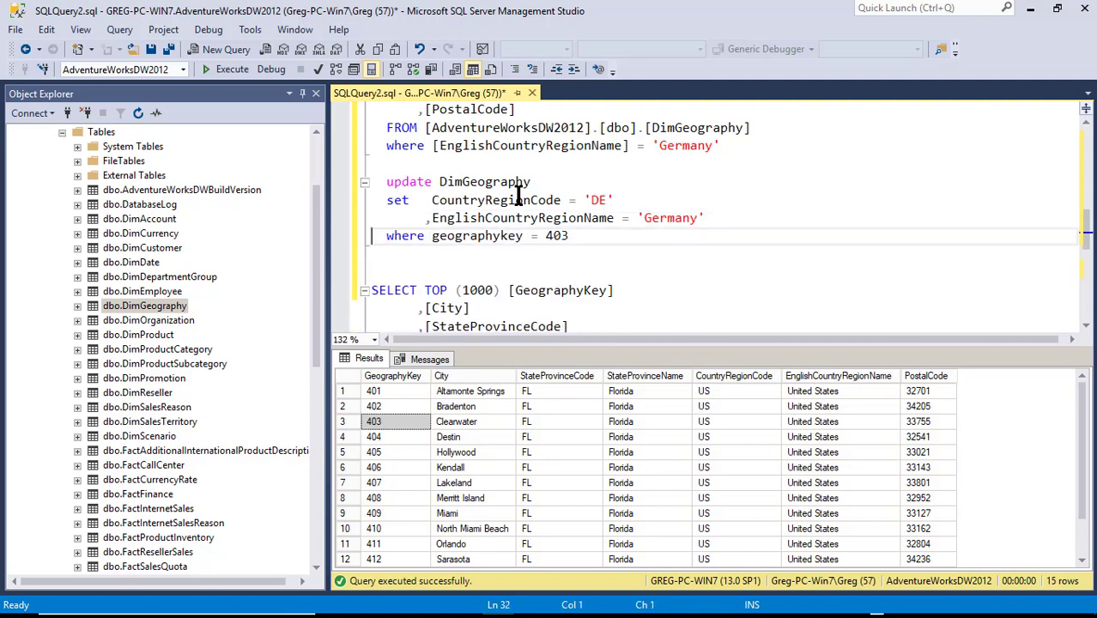
Execute only the four-line DimGeography update statement
key(Down)
key(shift+Up)
key(shift+Up)
key(shift+Up)
key(shift+Up)
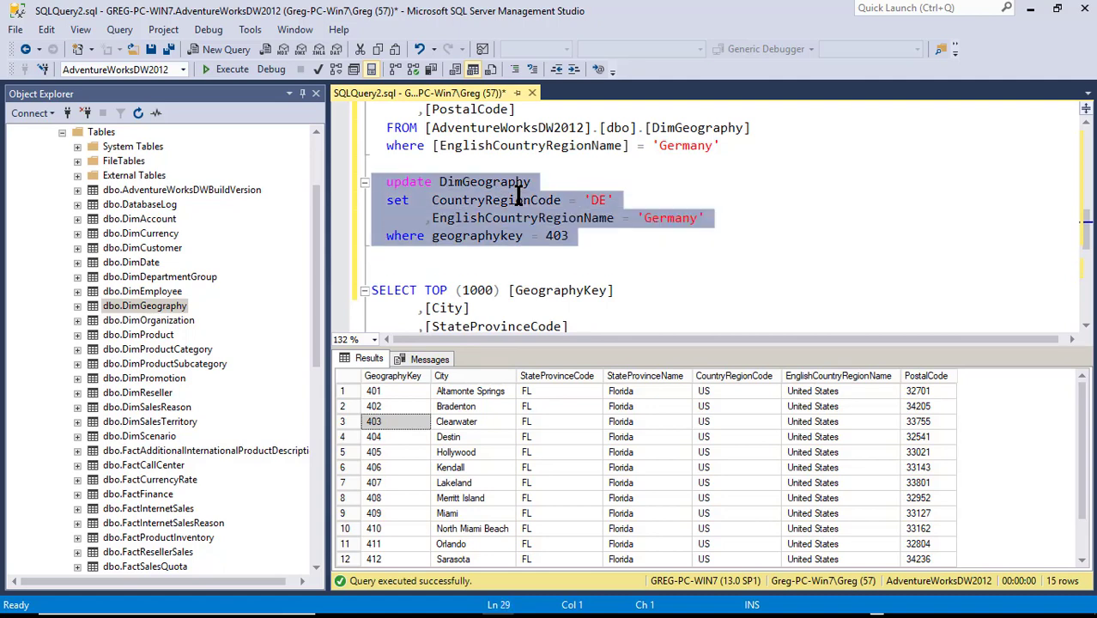
key(F5)
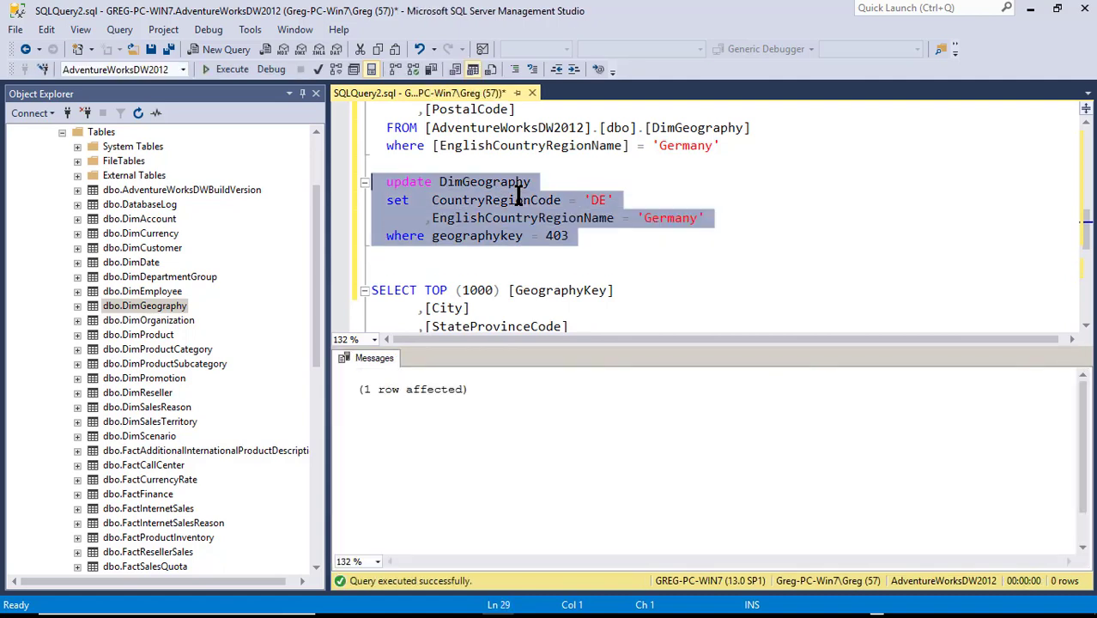
Rerun the Florida query on DimGeography and check the country values in the Clearwater row
click(644, 270)
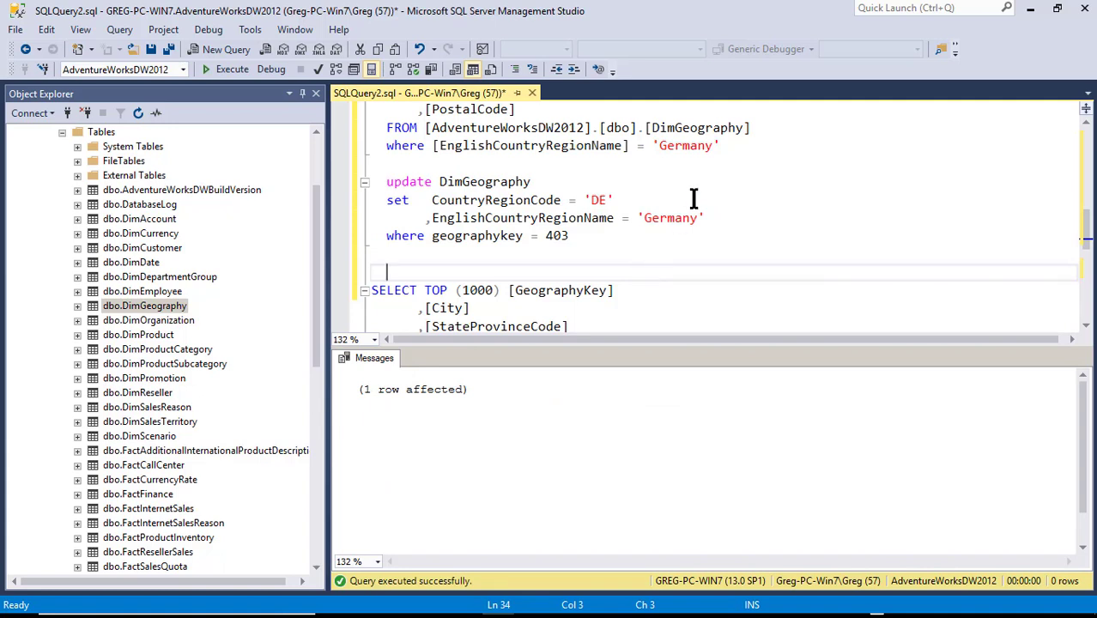
scroll(639, 249, down, 4)
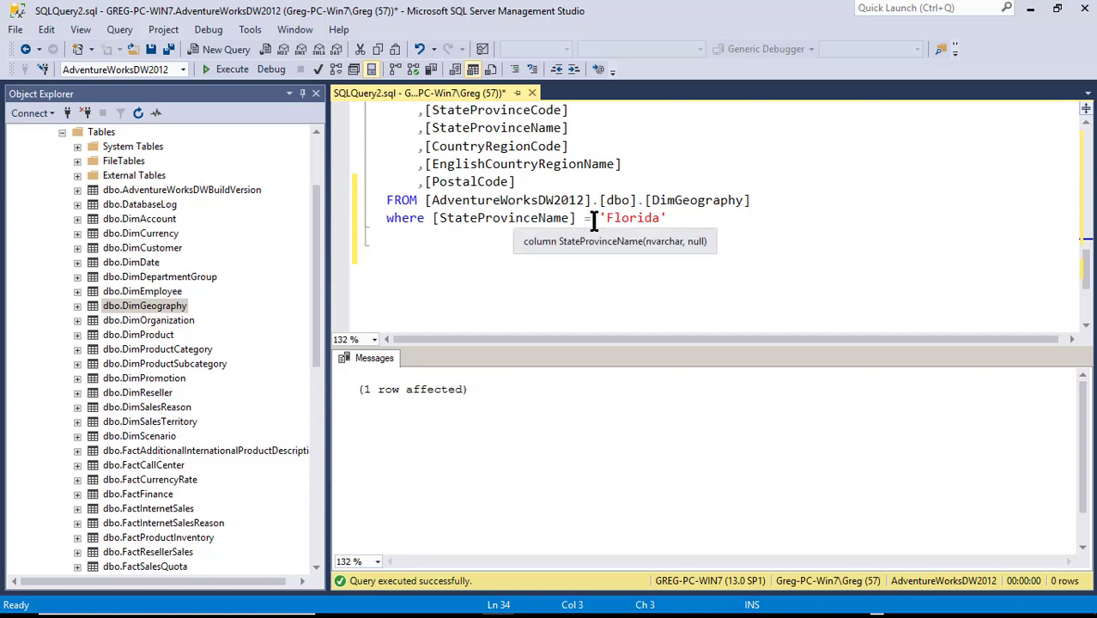
drag(678, 219, 343, 101)
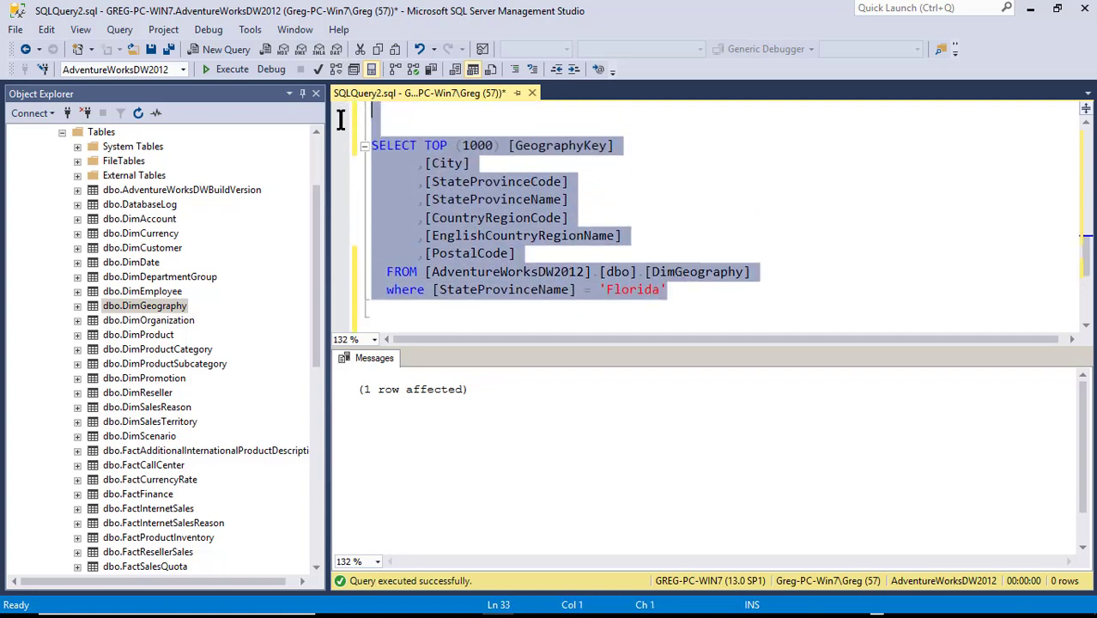
click(225, 70)
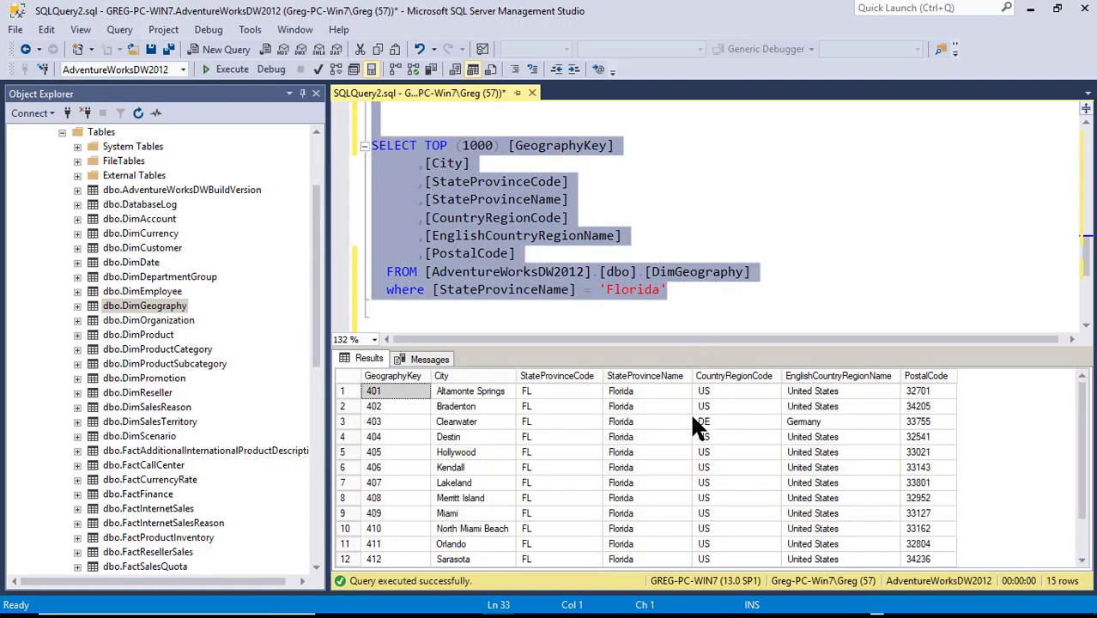
click(346, 418)
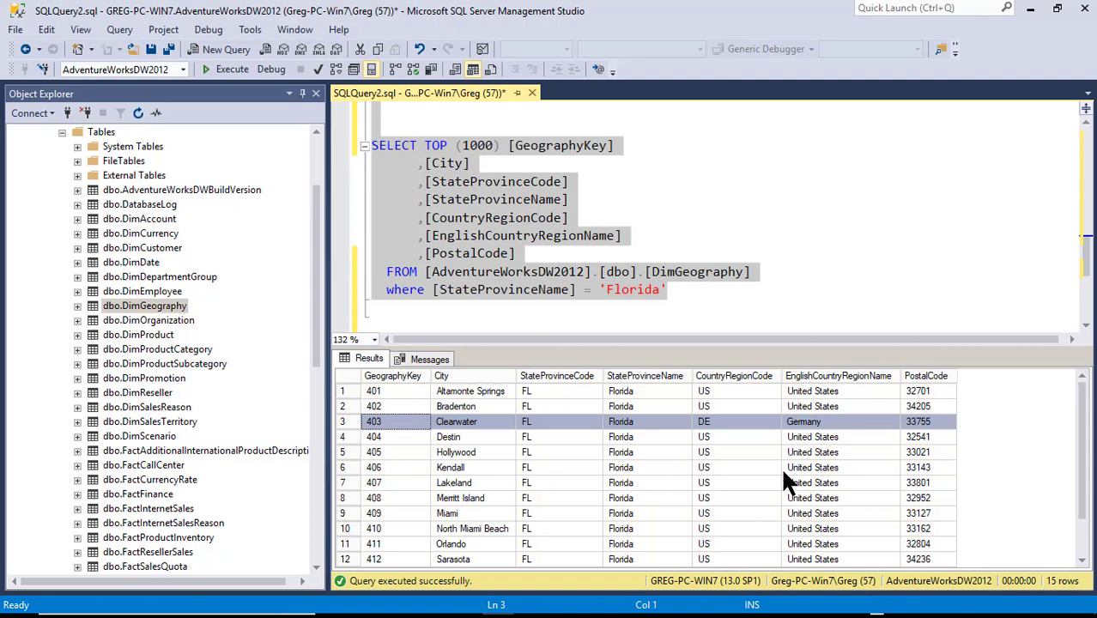
Switch to Visual Studio and expand Germany and United States in the Geography hierarchy
mouse_move(570, 605)
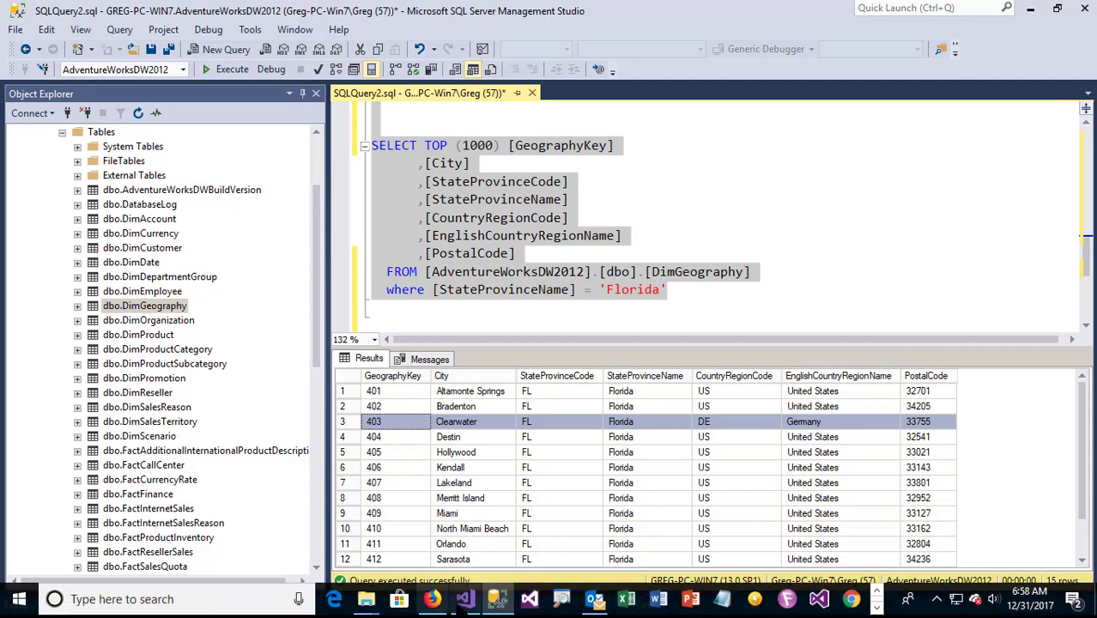
mouse_move(464, 599)
click(463, 521)
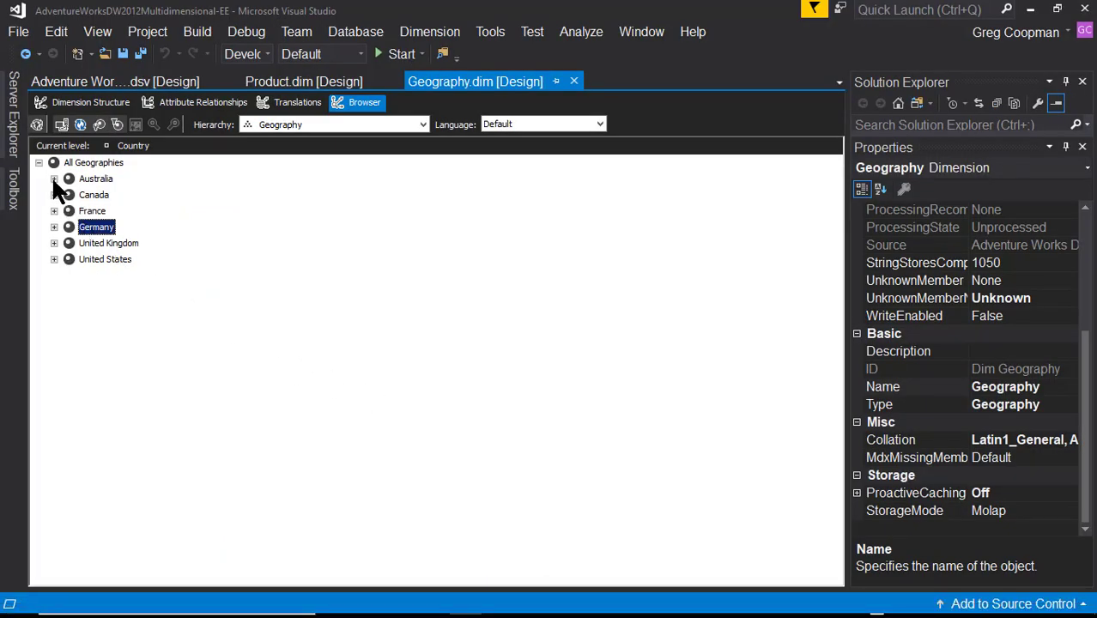
click(54, 228)
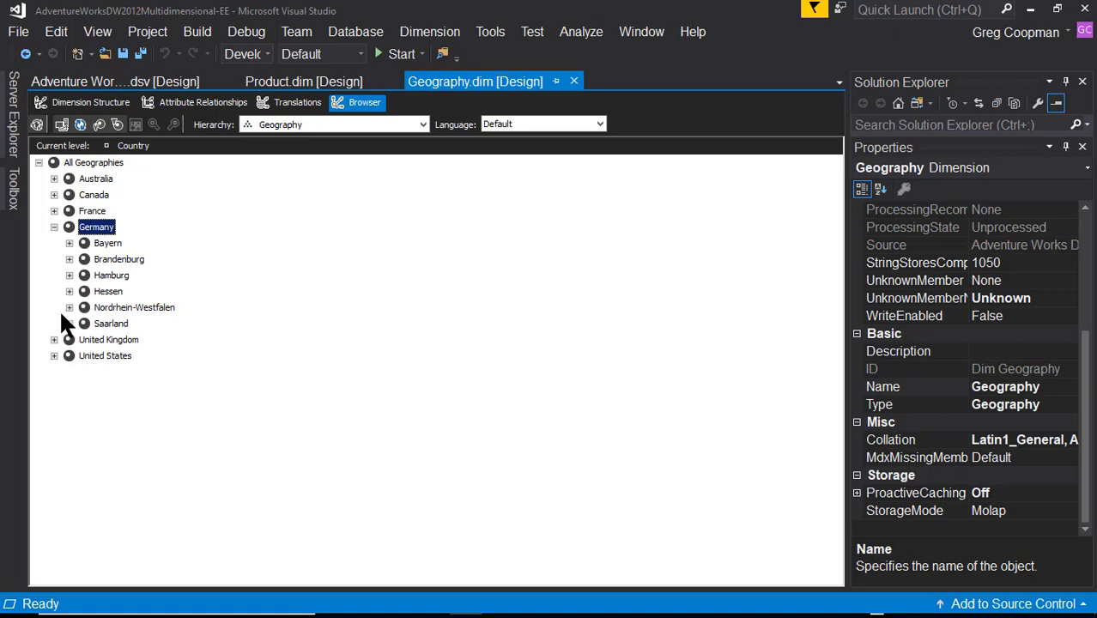
click(54, 355)
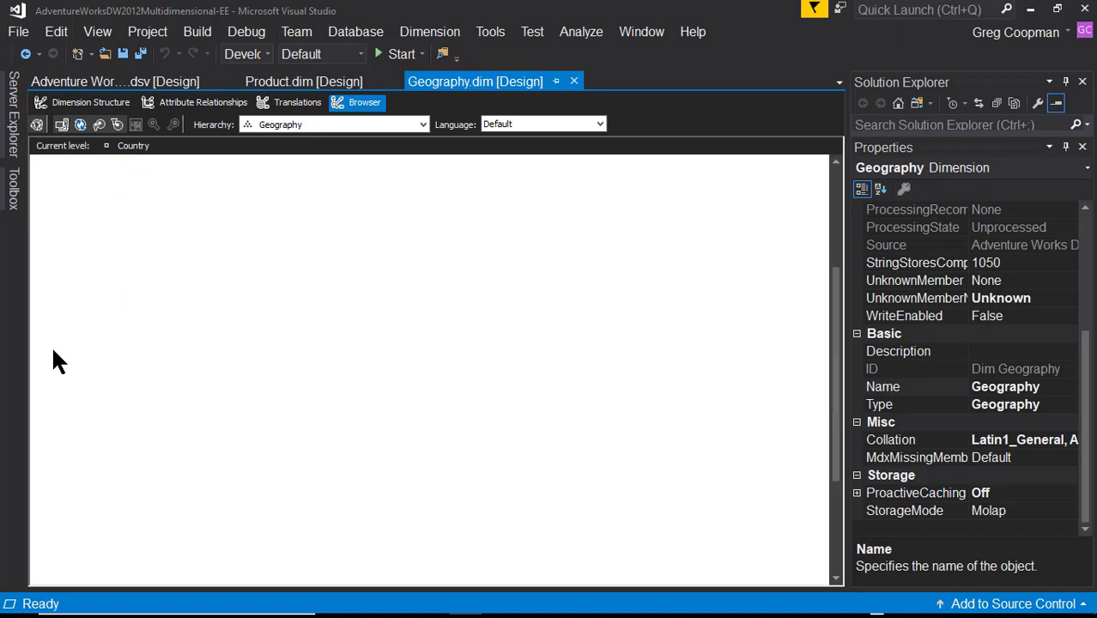
scroll(101, 298, up, 4)
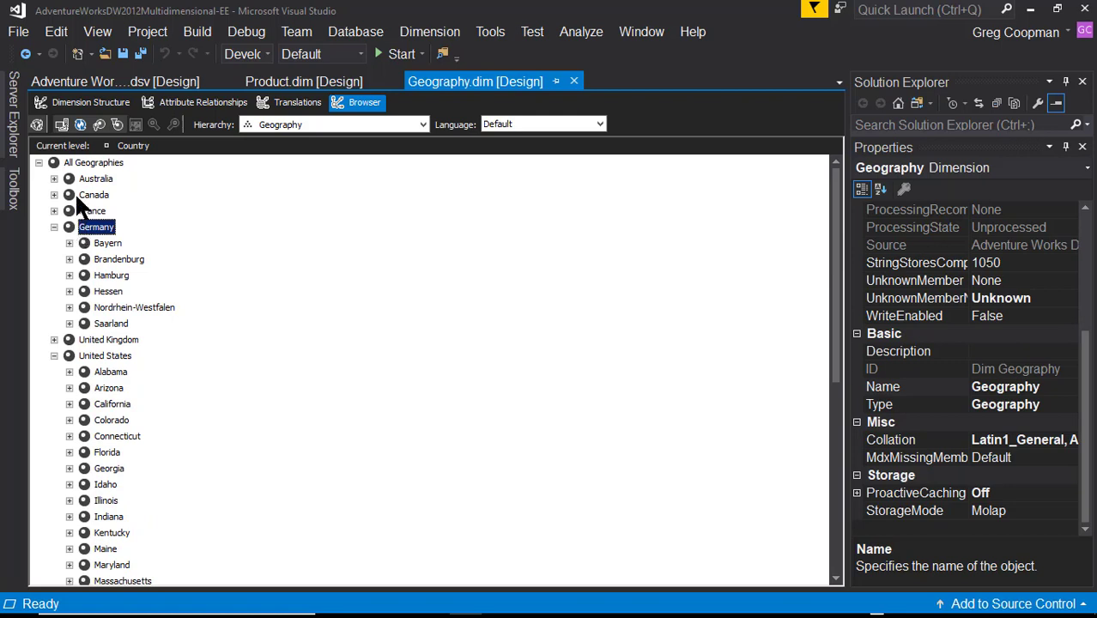
Inspect the cities under Hamburg in Germany and the postal codes under Bonn, leaving Bonn collapsed
click(69, 275)
click(104, 277)
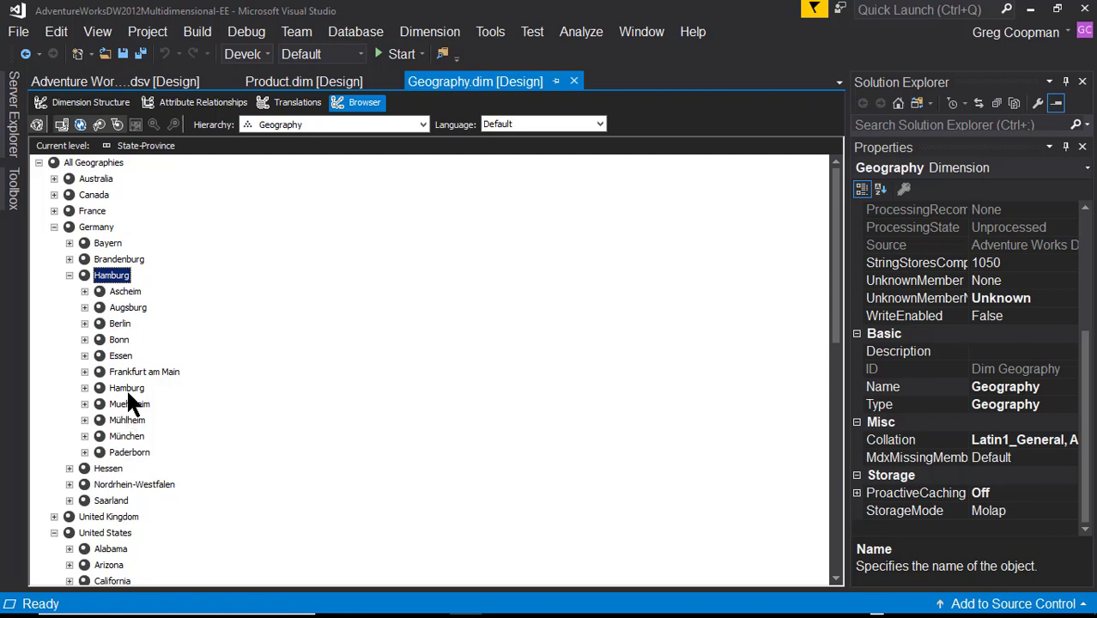
click(85, 340)
click(114, 341)
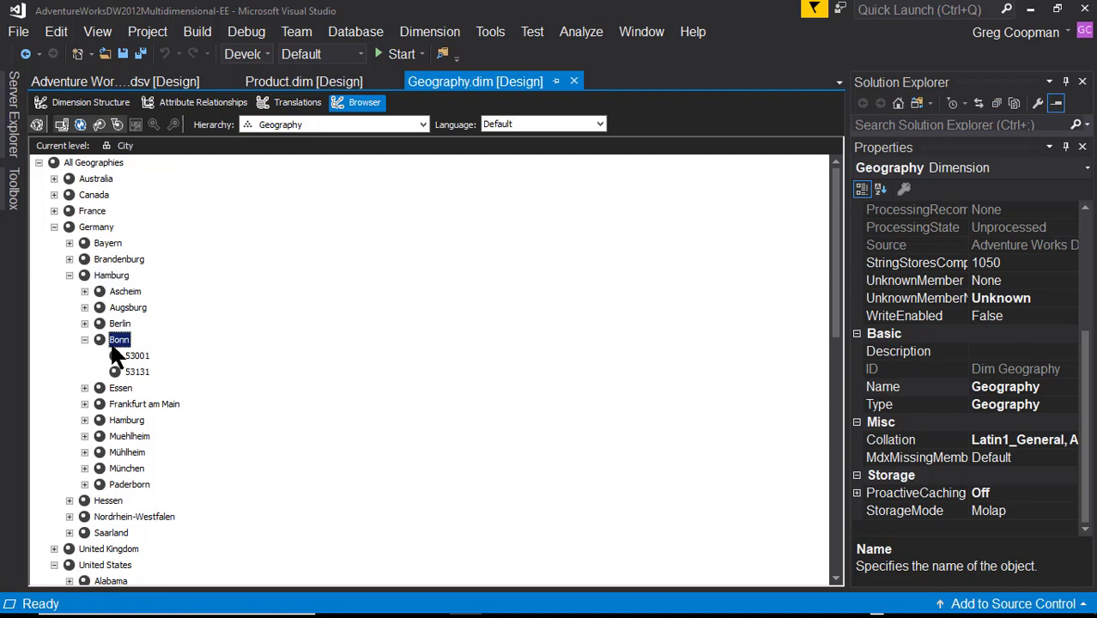
click(134, 359)
click(136, 371)
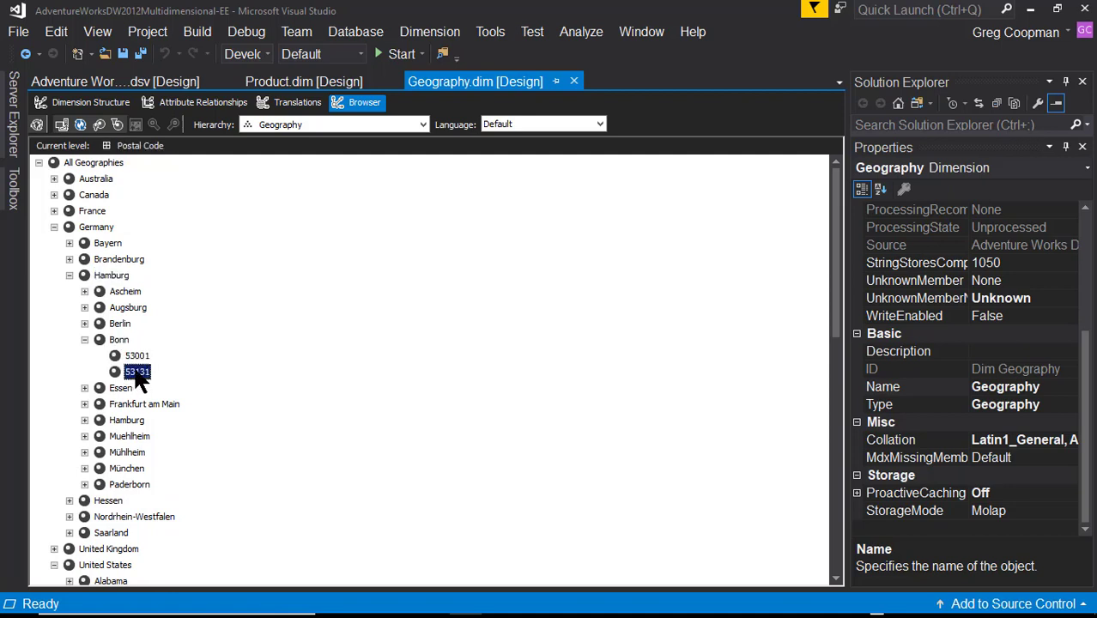
click(120, 340)
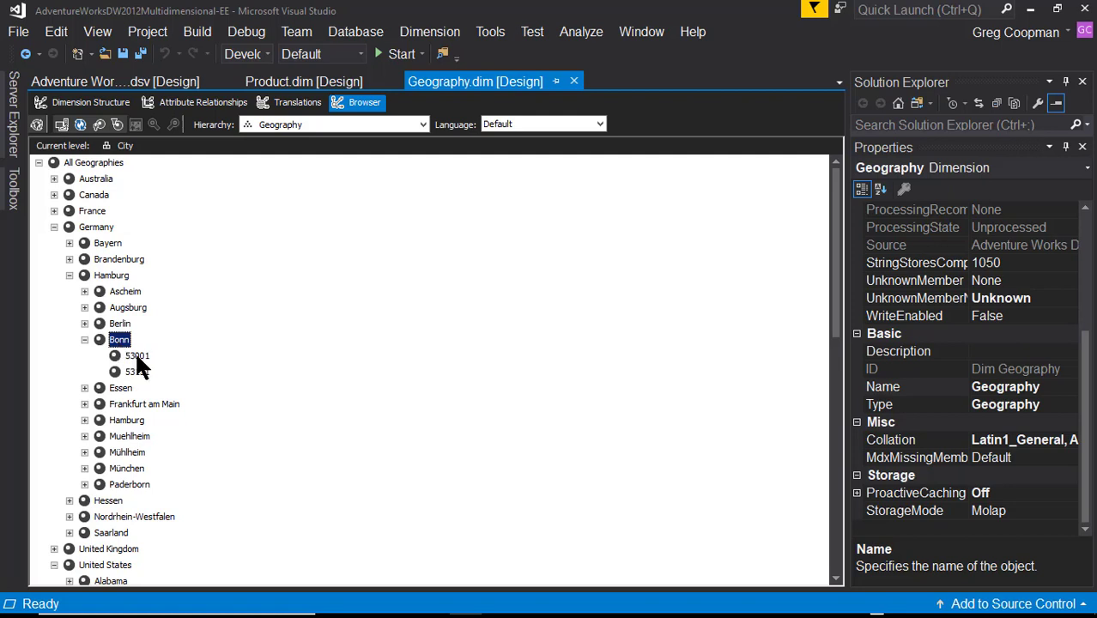
click(84, 340)
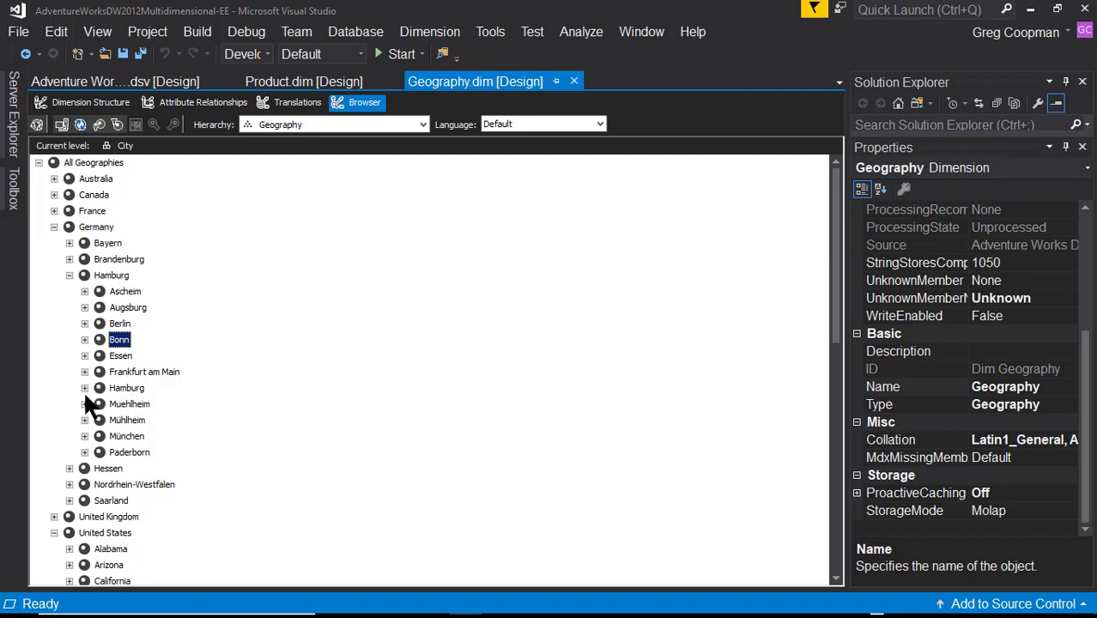
Compare the members under Germany with the states under United States in the Geography hierarchy
click(96, 227)
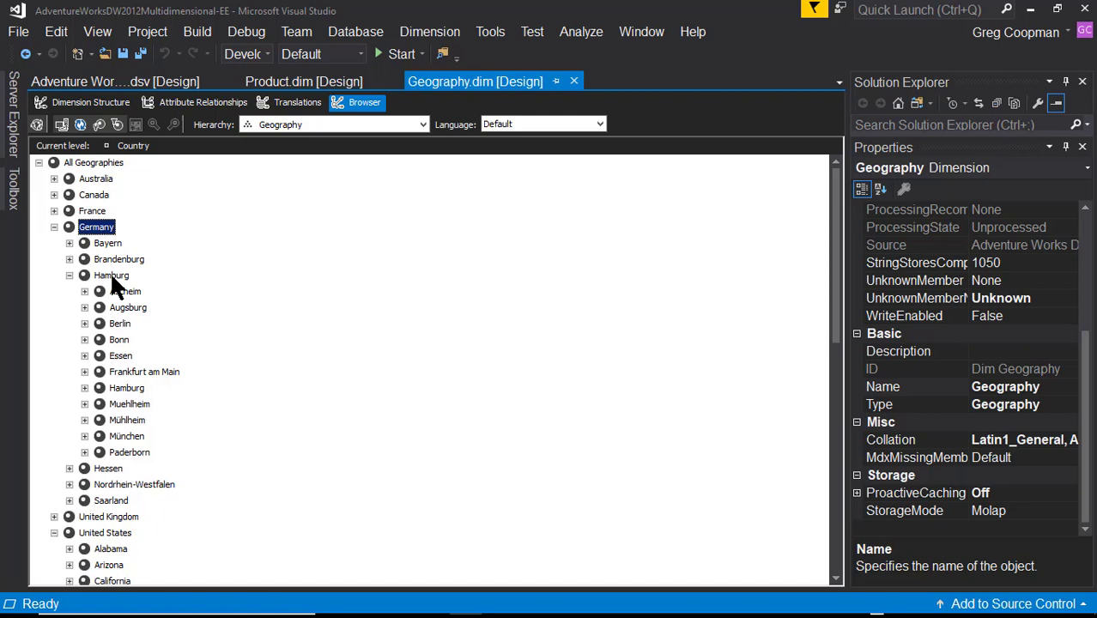
scroll(169, 446, down, 4)
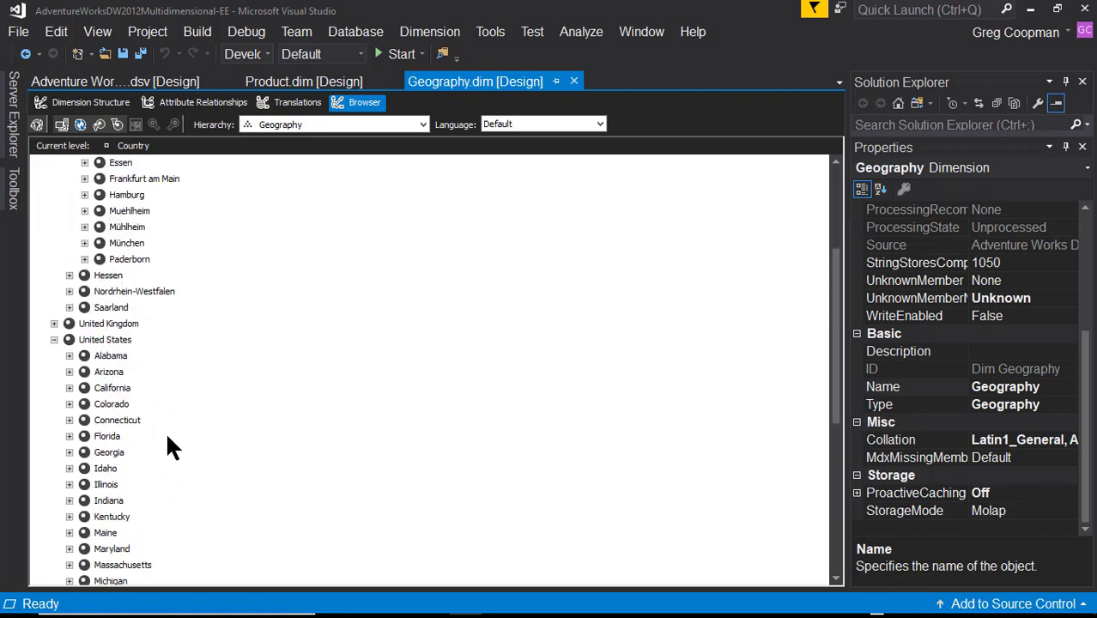
scroll(169, 446, up, 4)
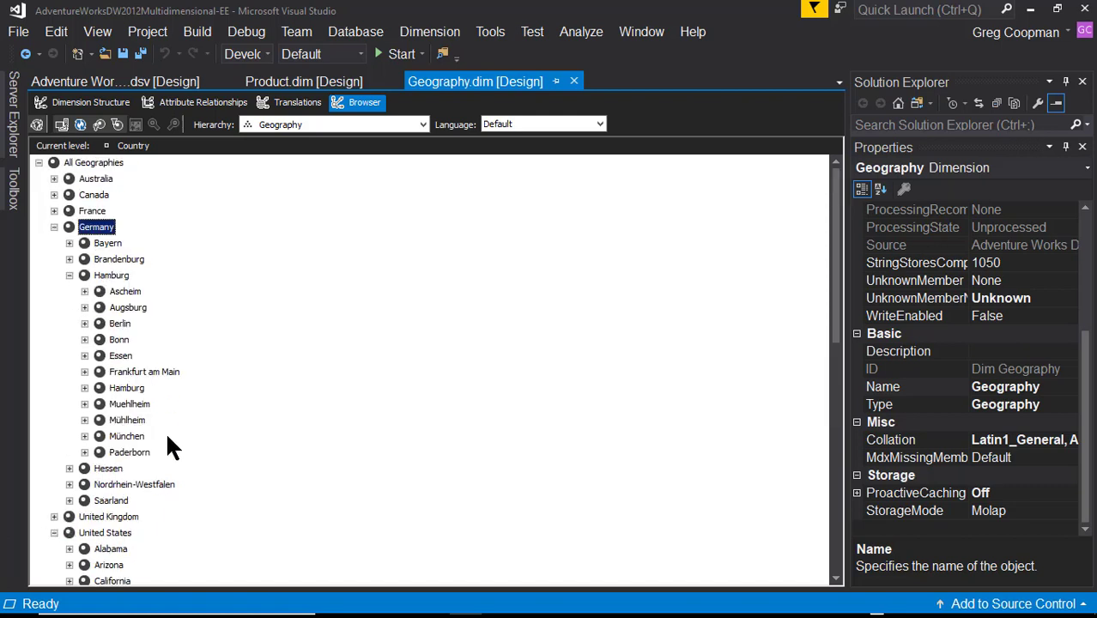
Expand Florida under United States in the Geography hierarchy and examine its cities Altamonte Springs, Bradenton and Clearwater
scroll(169, 445, down, 4)
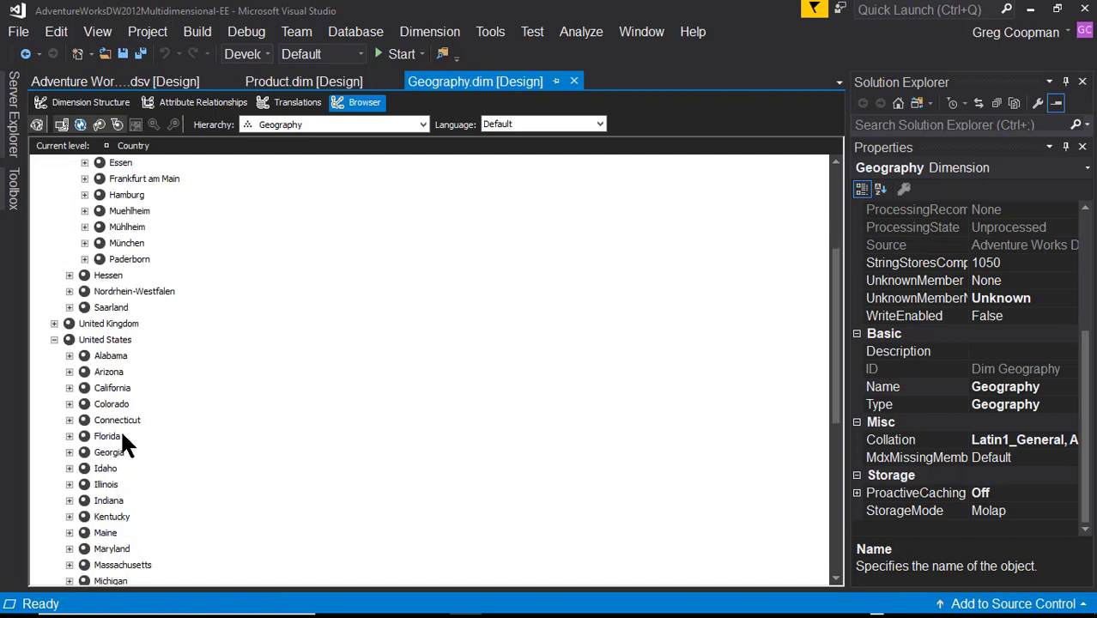
click(69, 435)
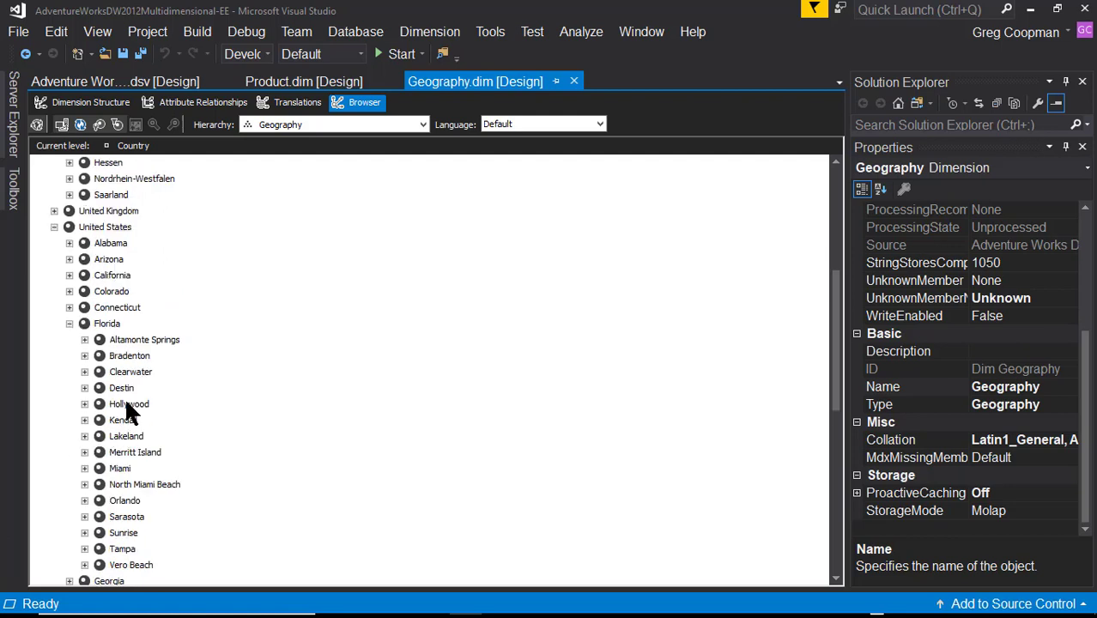
click(125, 336)
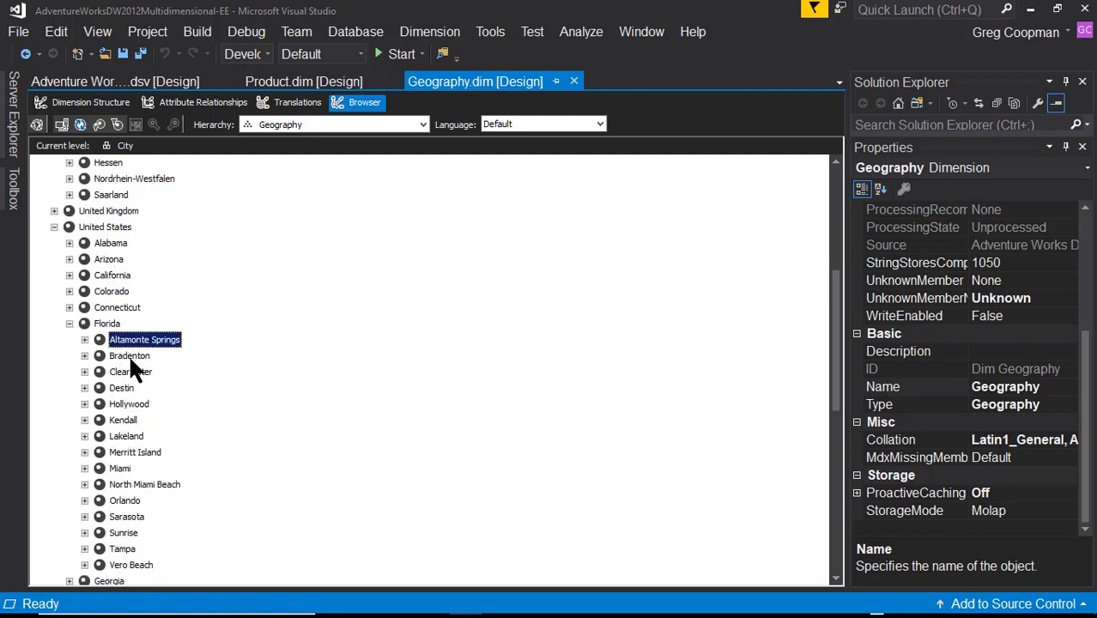
click(129, 356)
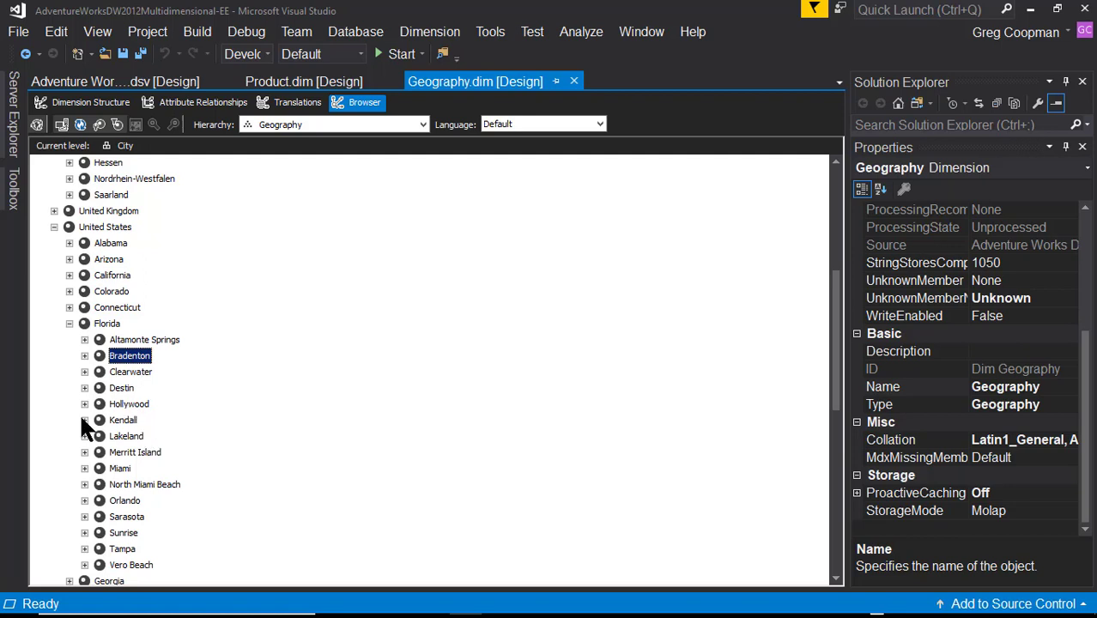
click(116, 373)
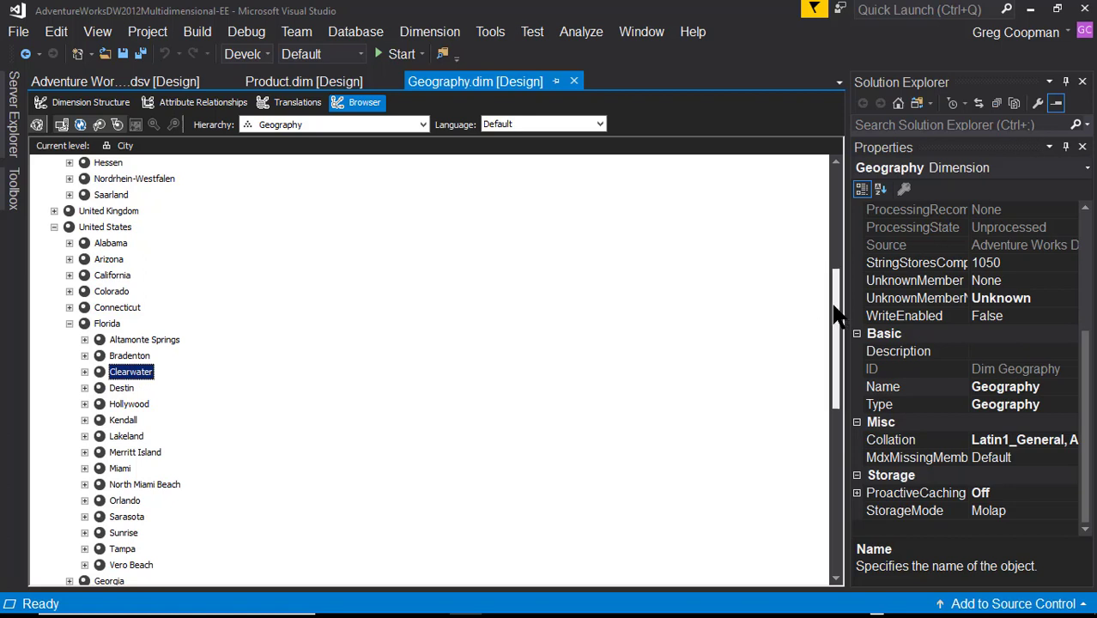
scroll(833, 274, up, 2)
scroll(833, 283, up, 1)
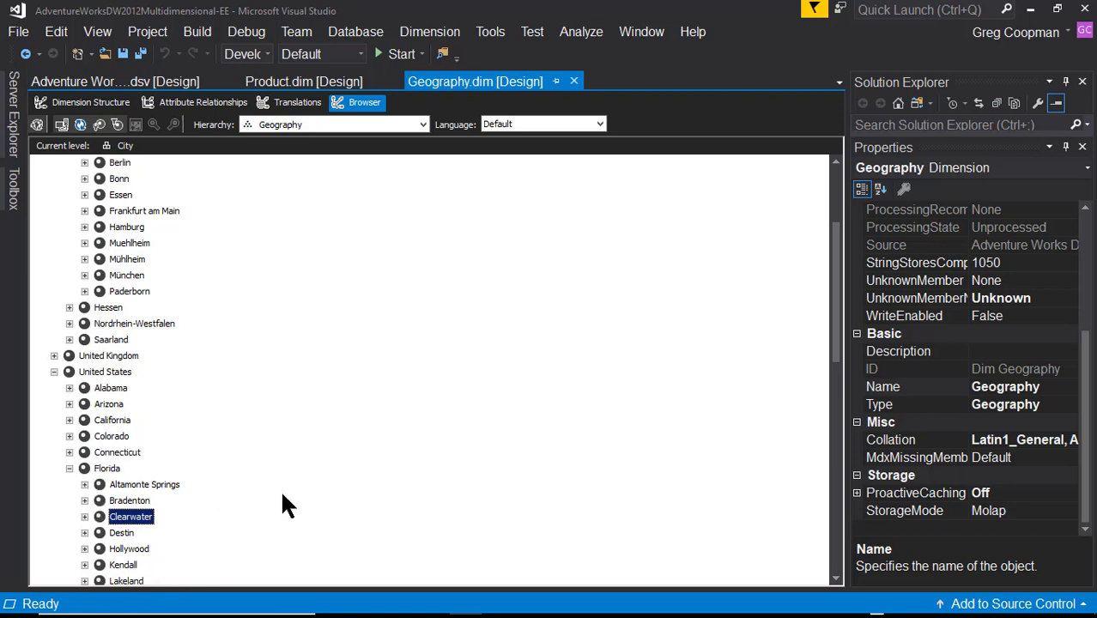
Switch to SQL Server Management Studio and check the city and state values of the Clearwater row in the Florida query results
mouse_move(468, 605)
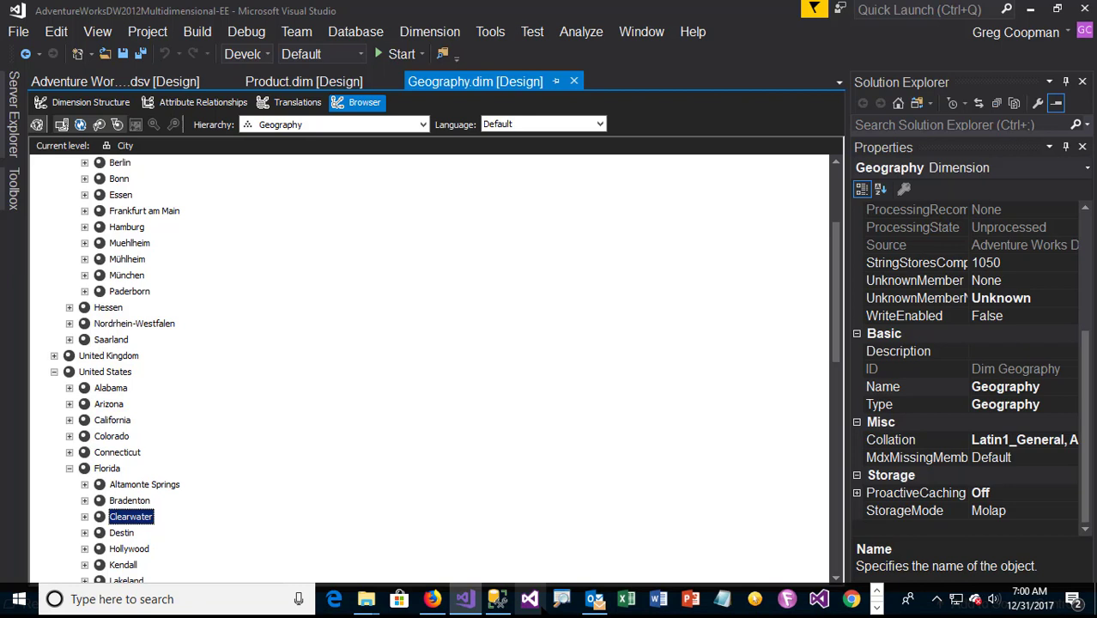
mouse_move(435, 602)
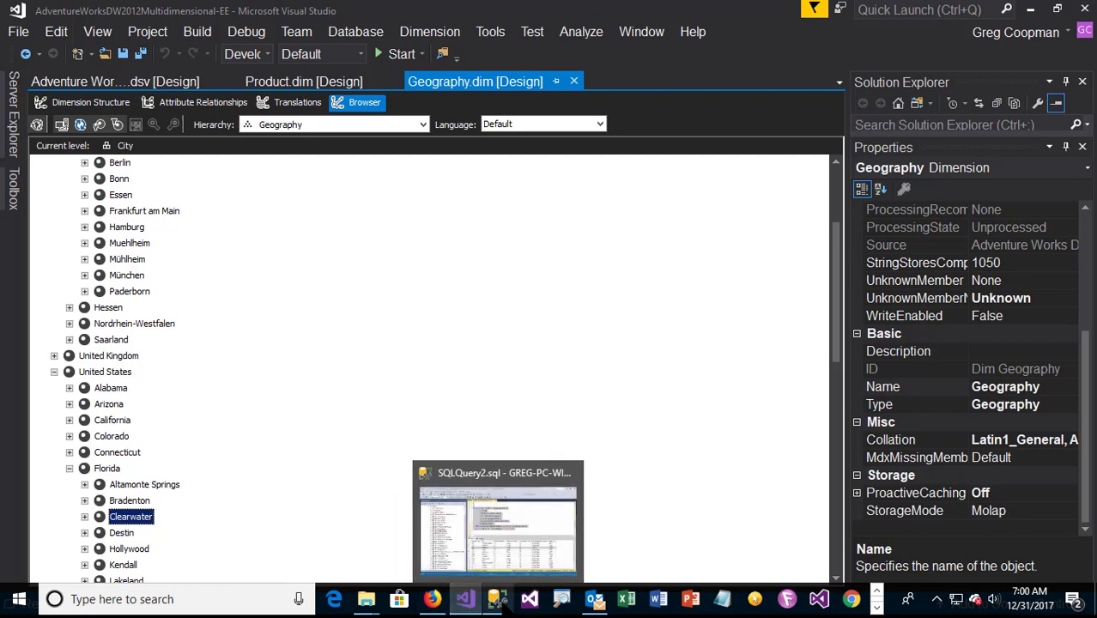
click(500, 532)
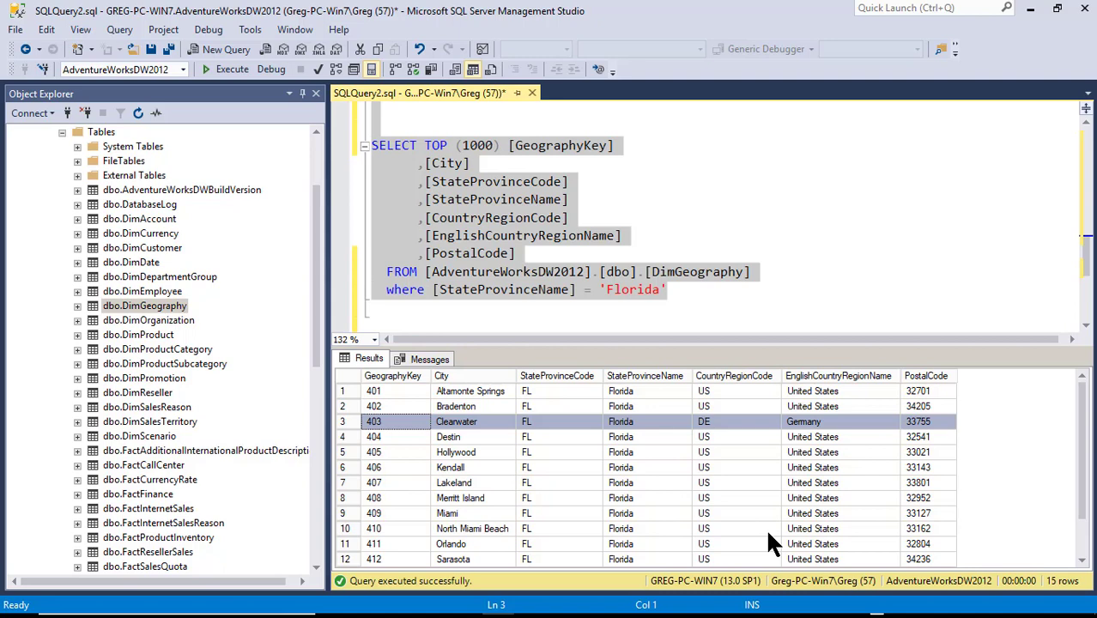
click(788, 305)
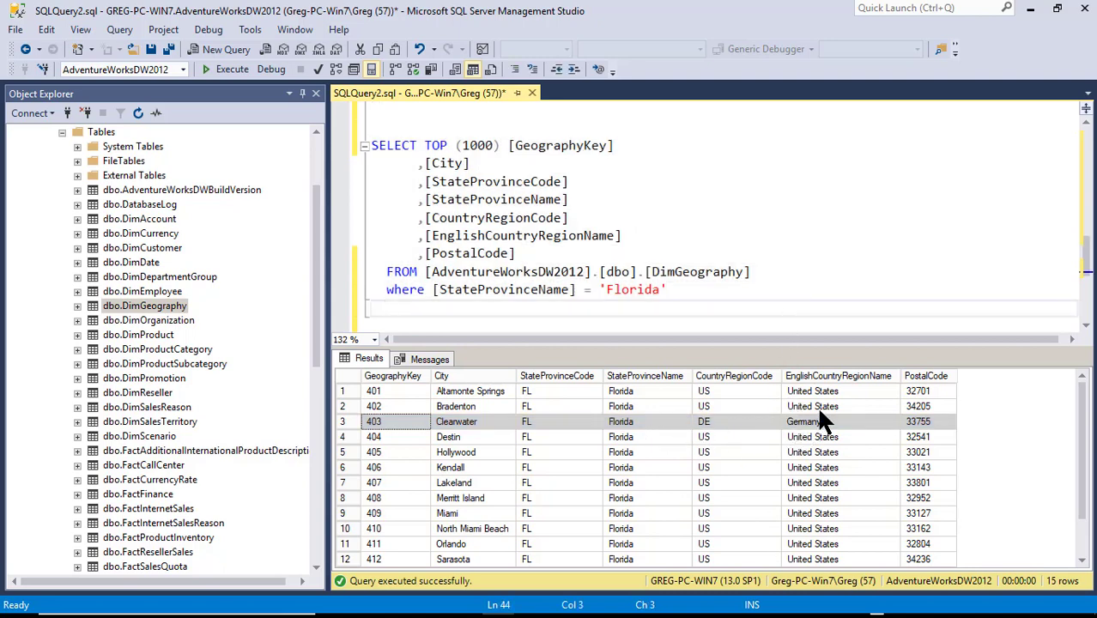
click(469, 420)
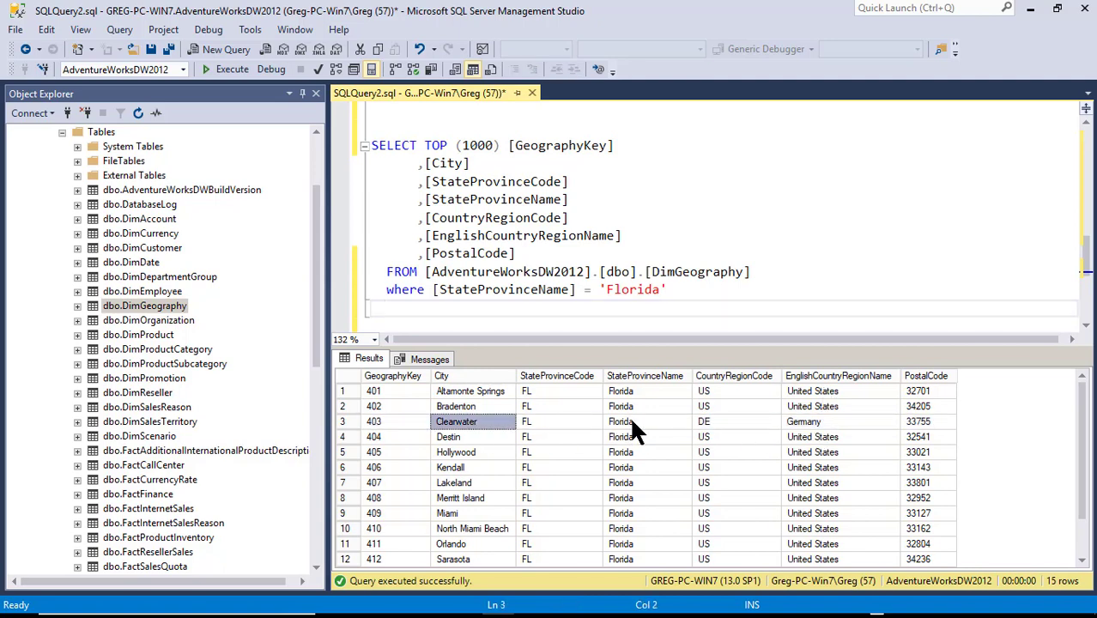
click(631, 421)
click(463, 420)
click(641, 421)
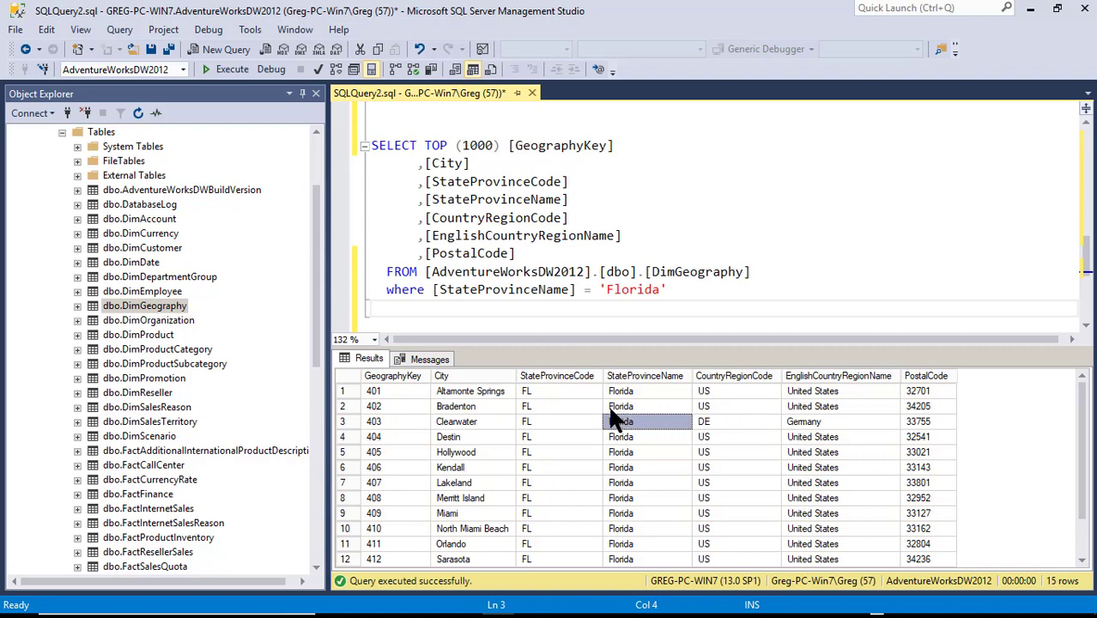
Compare the state and country values of the Bradenton and Clearwater rows in the DimGeography results
drag(611, 409, 790, 427)
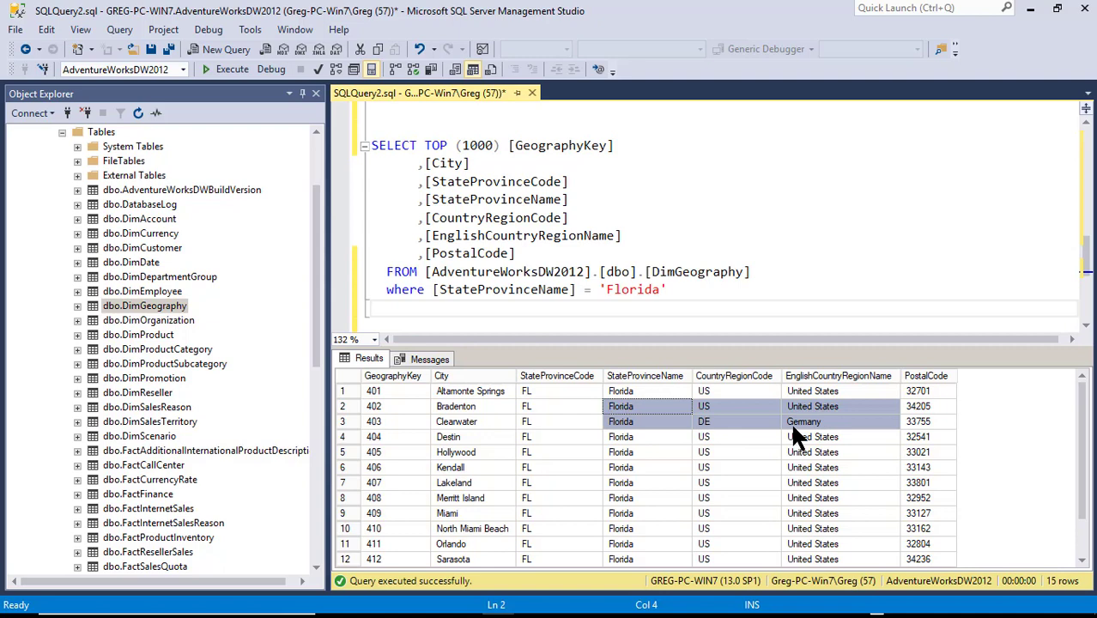
click(626, 418)
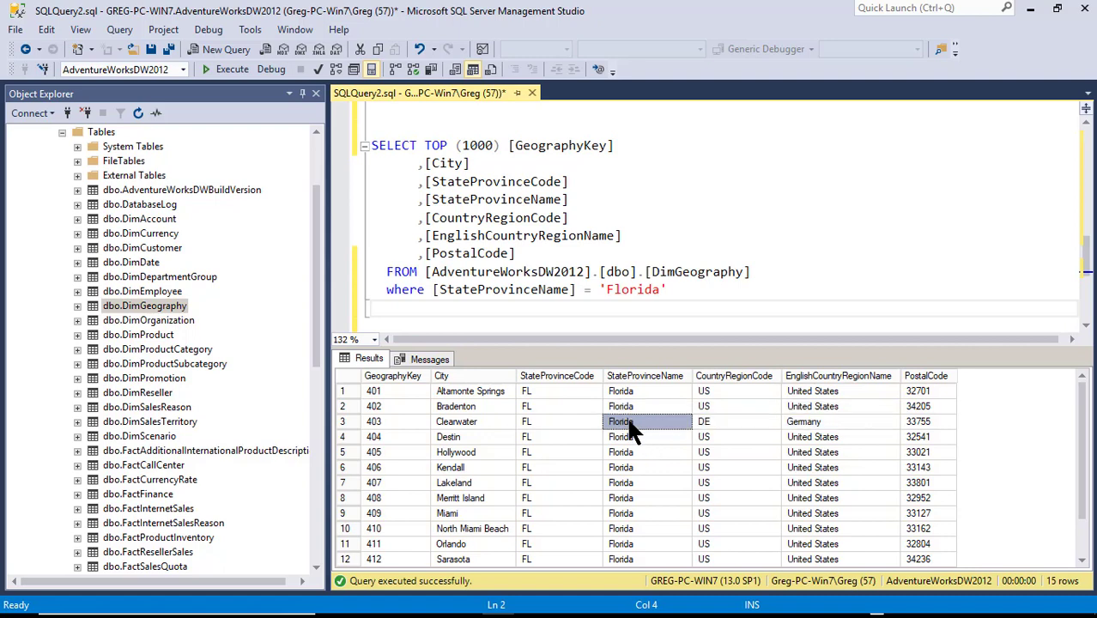
click(630, 407)
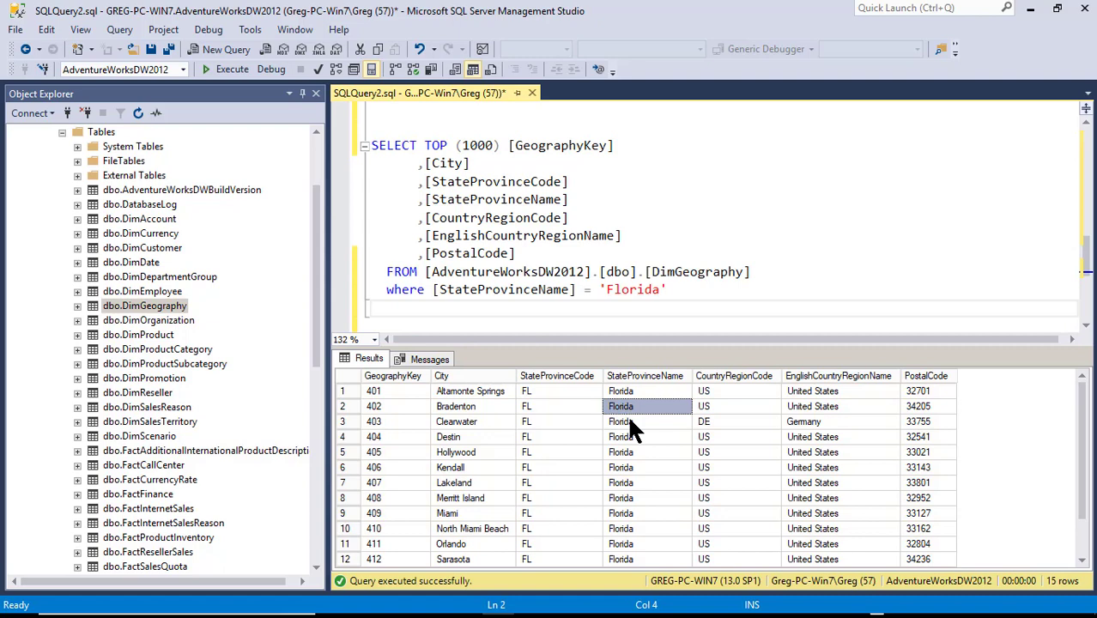
click(629, 421)
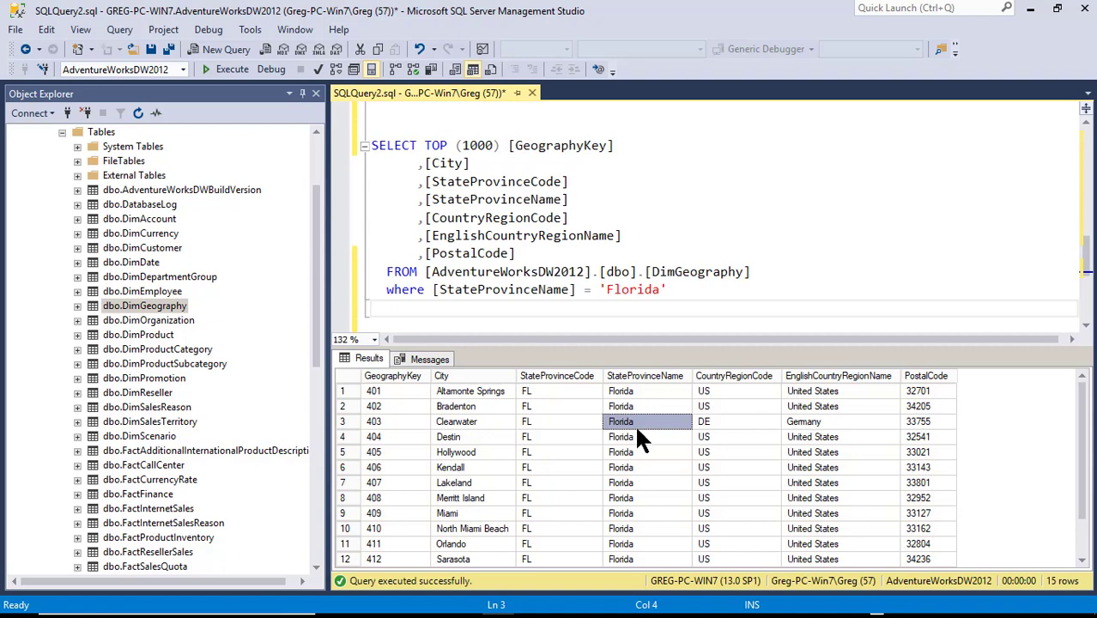
click(674, 272)
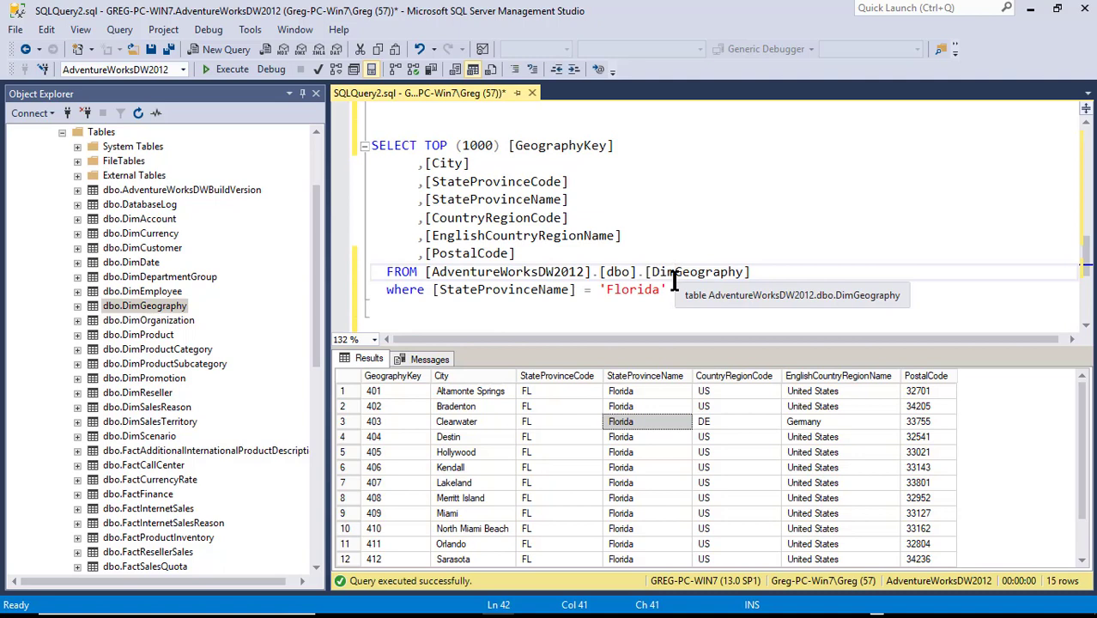
Switch to Visual Studio and collapse Florida, United States and Germany in the Geography hierarchy
mouse_move(661, 611)
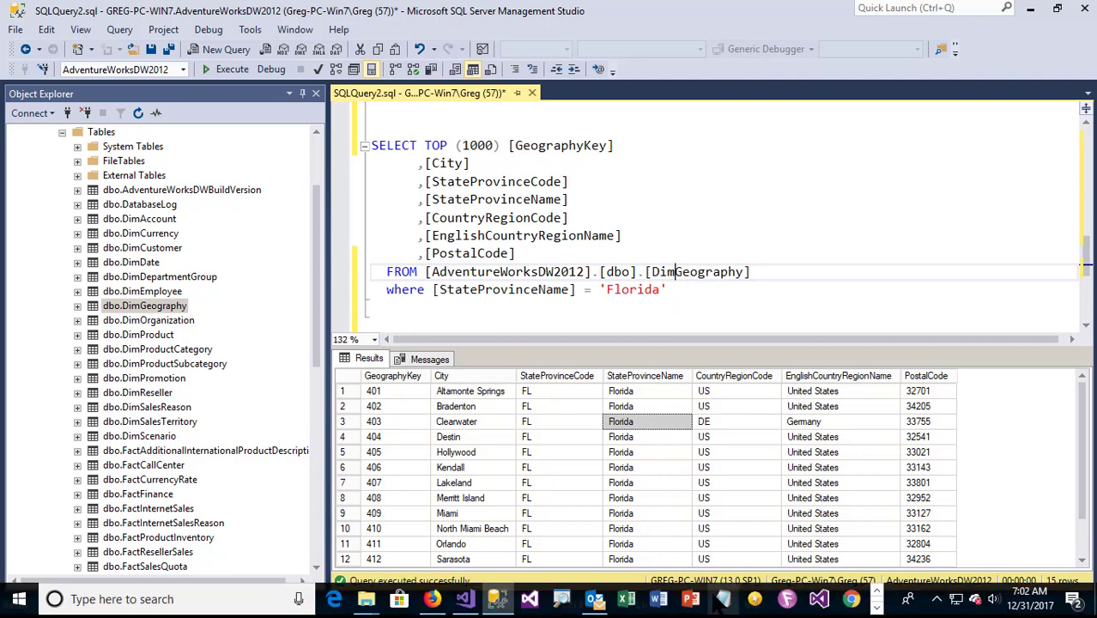
click(465, 599)
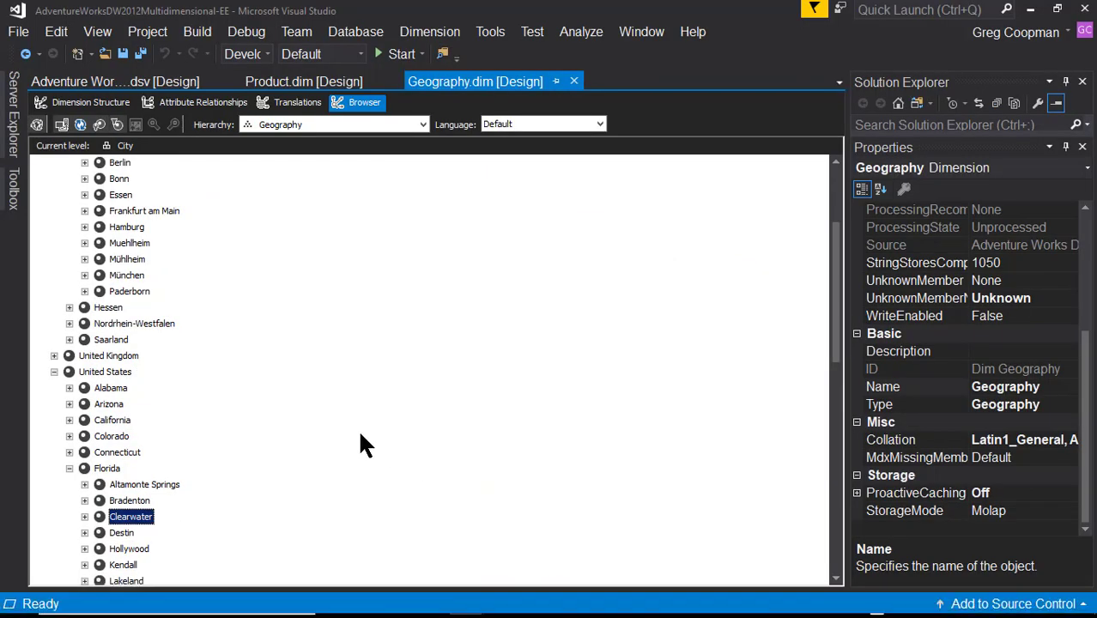
click(69, 469)
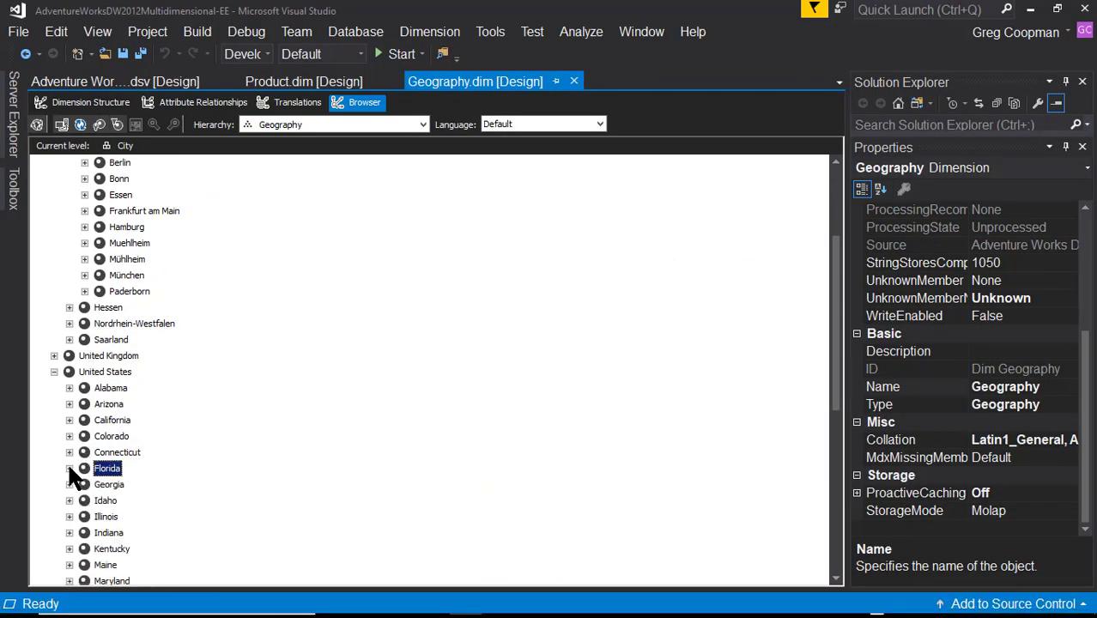
click(55, 372)
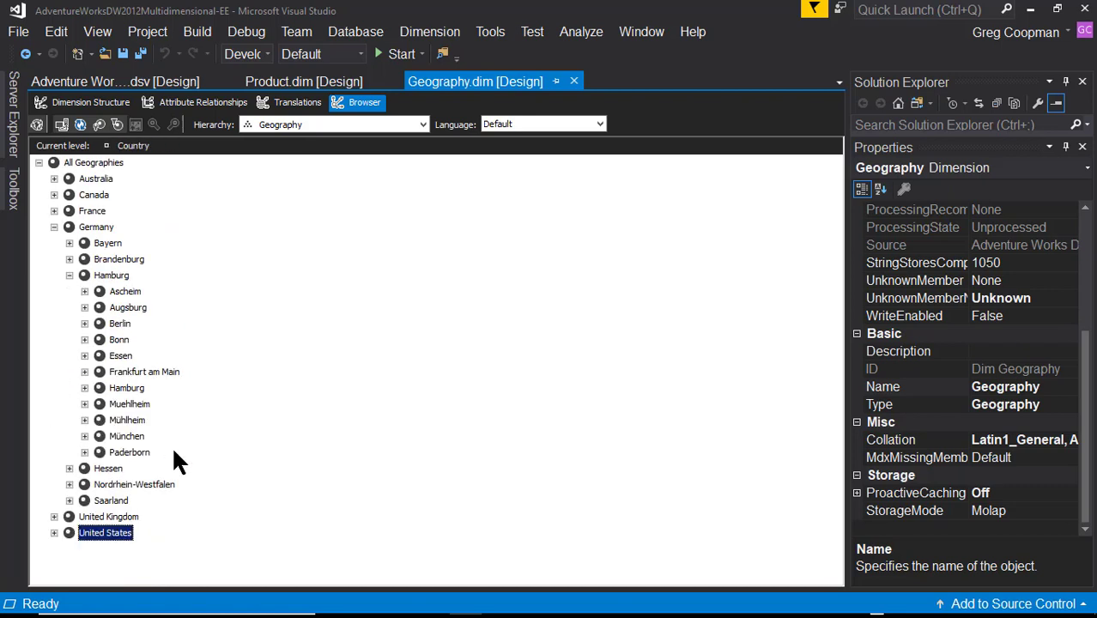
click(52, 226)
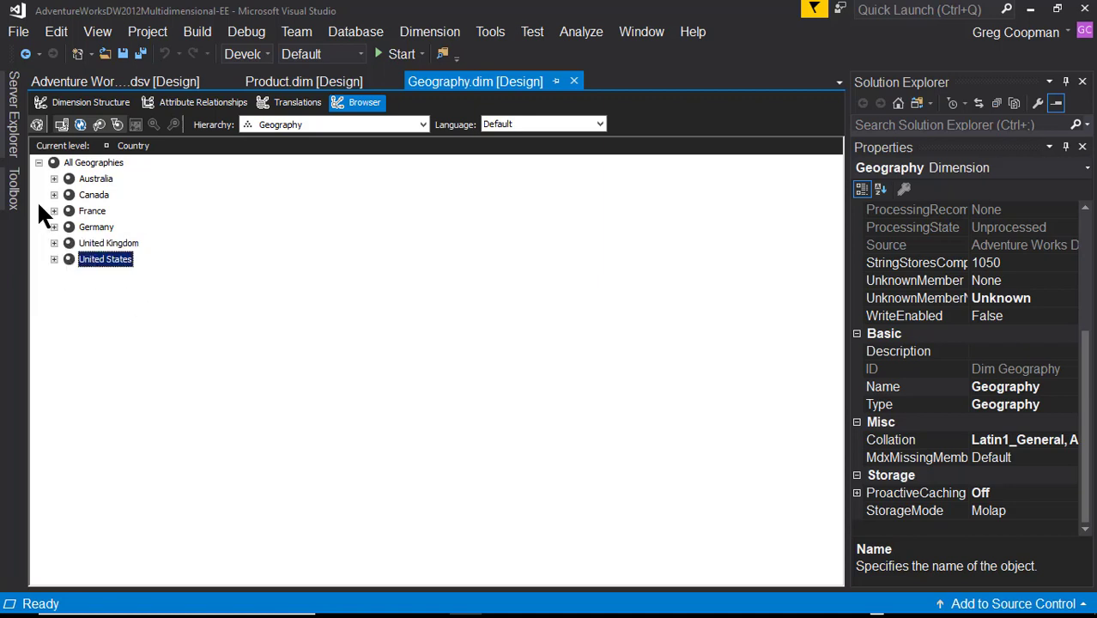
Build and deploy the project, overwriting the existing database, and run Process Full on the Geography dimension
click(36, 124)
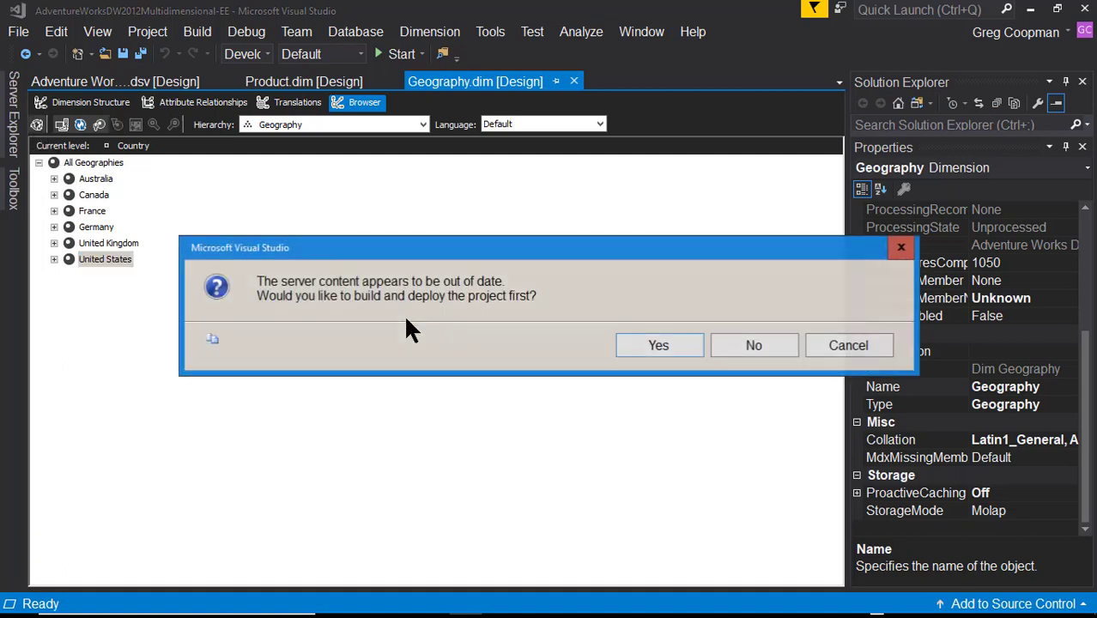
click(637, 348)
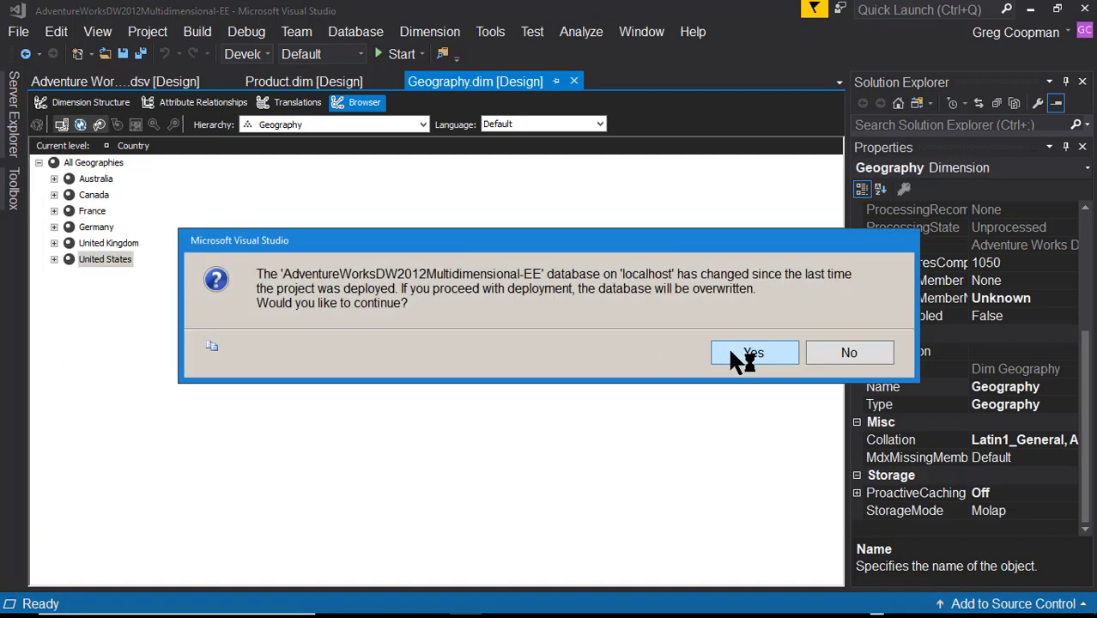
click(717, 353)
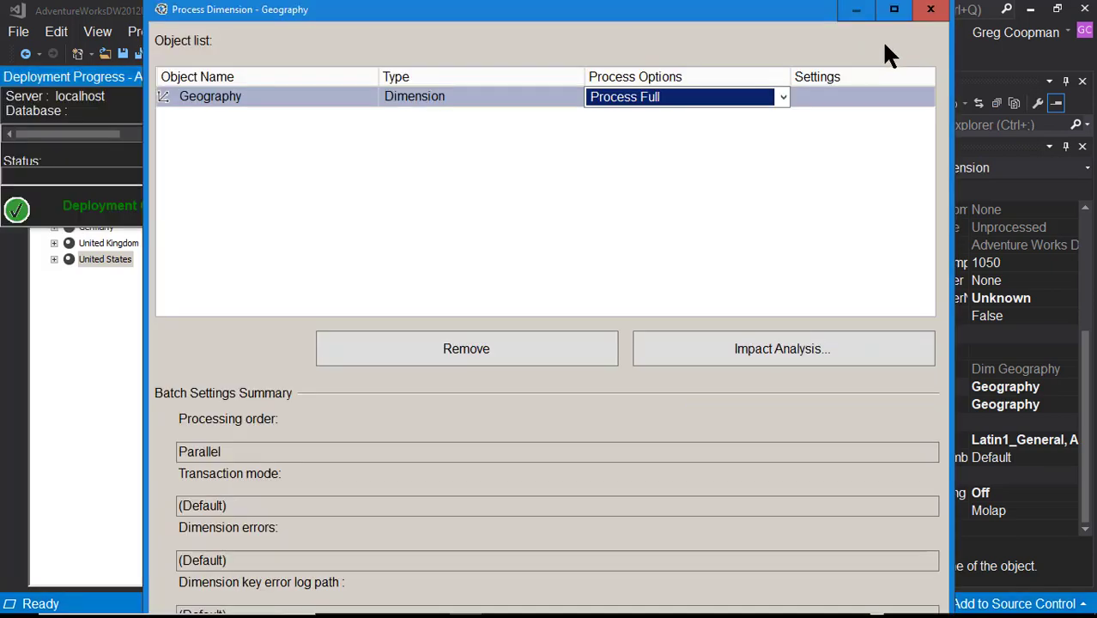
click(893, 10)
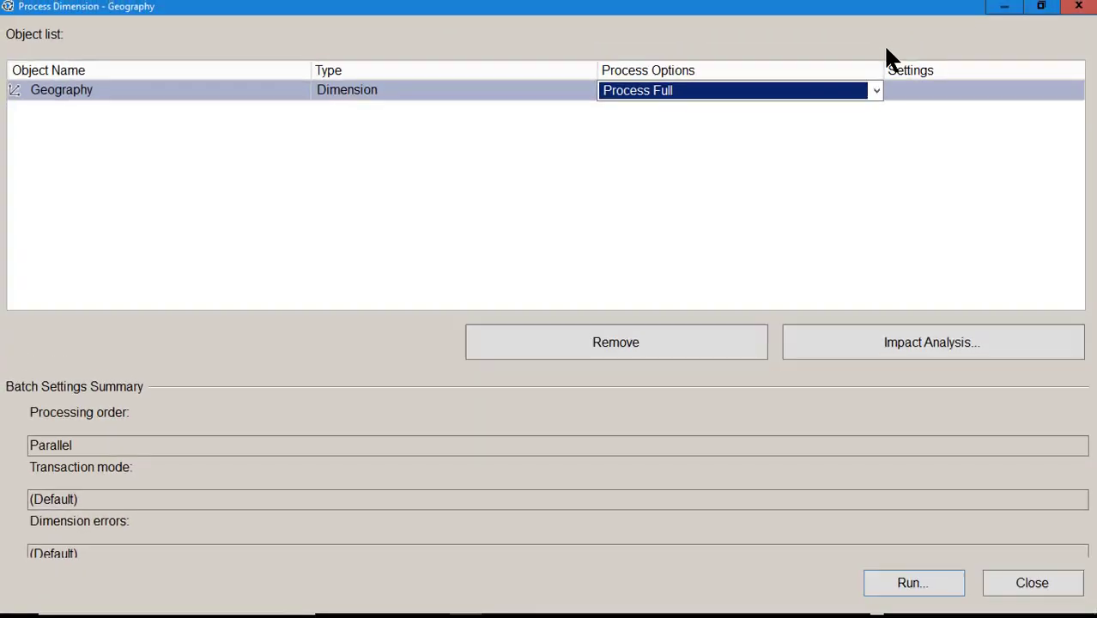
click(910, 585)
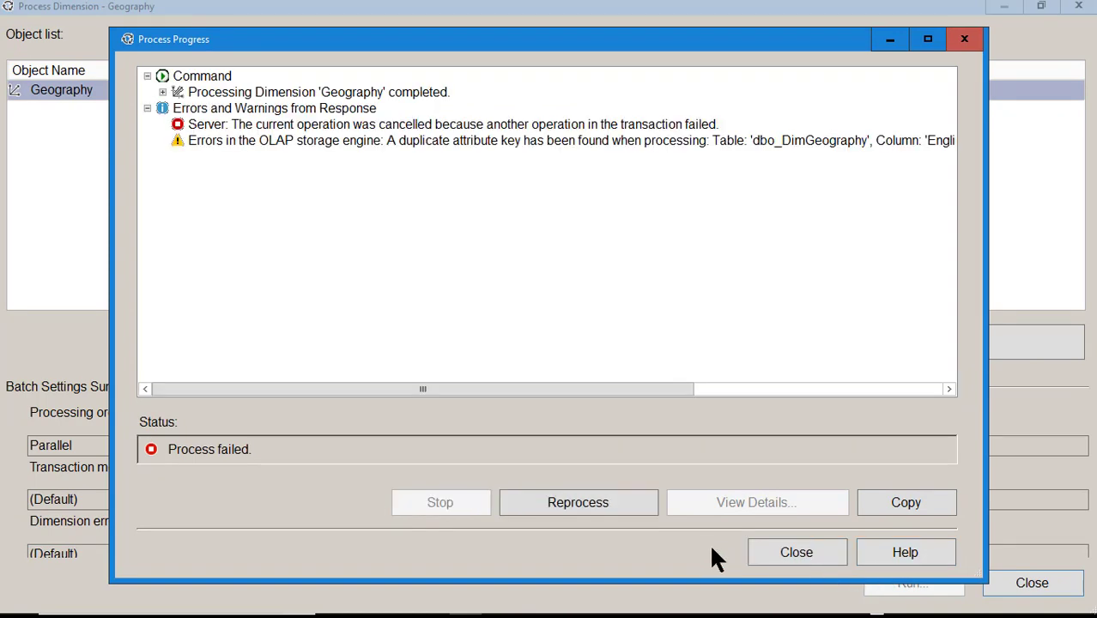
Copy the OLAP storage engine error from the processing results and paste it into a blank Notepad document
click(635, 139)
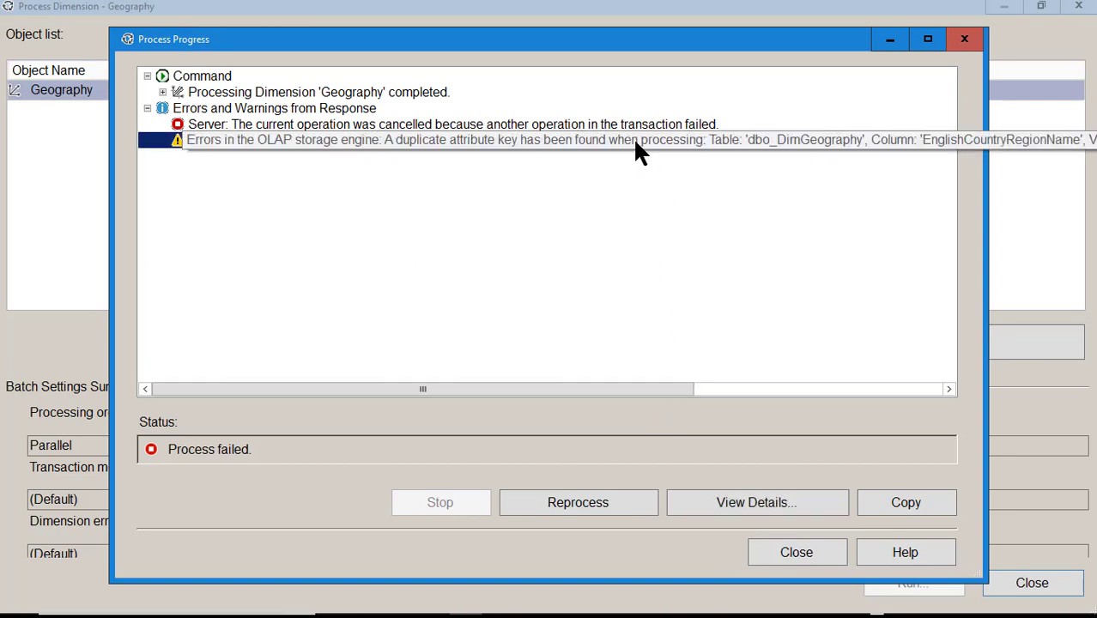
right_click(636, 146)
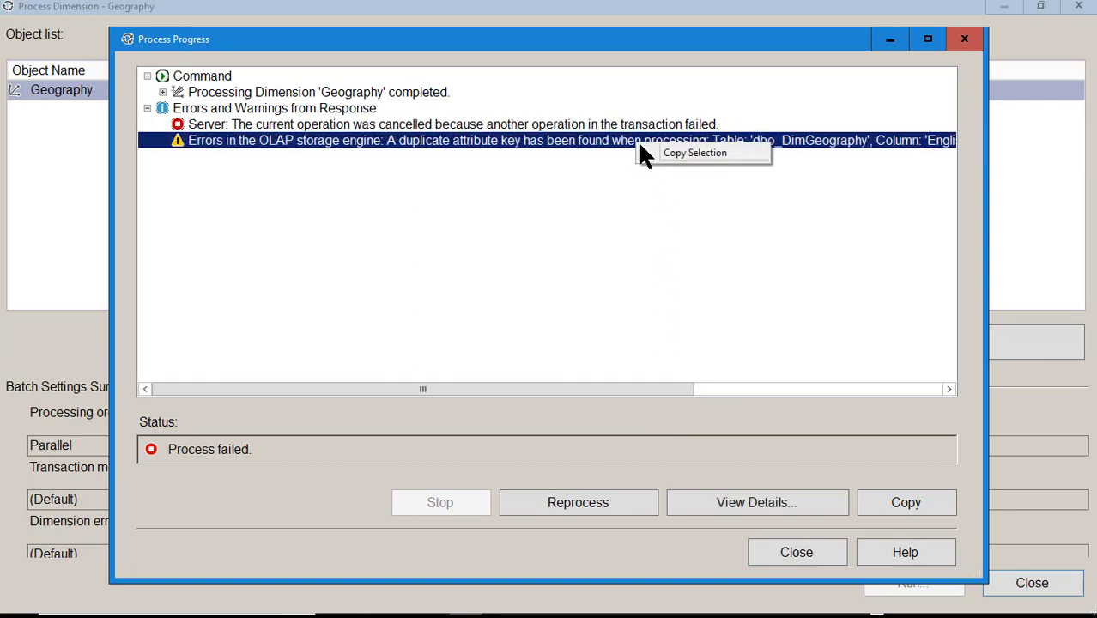
click(666, 155)
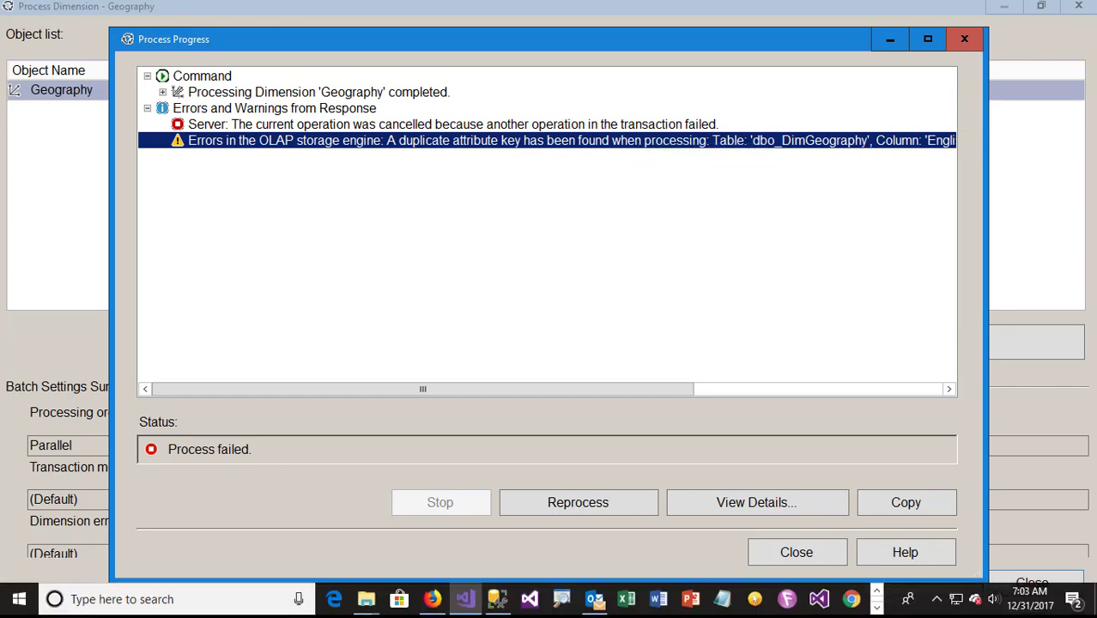
mouse_move(569, 608)
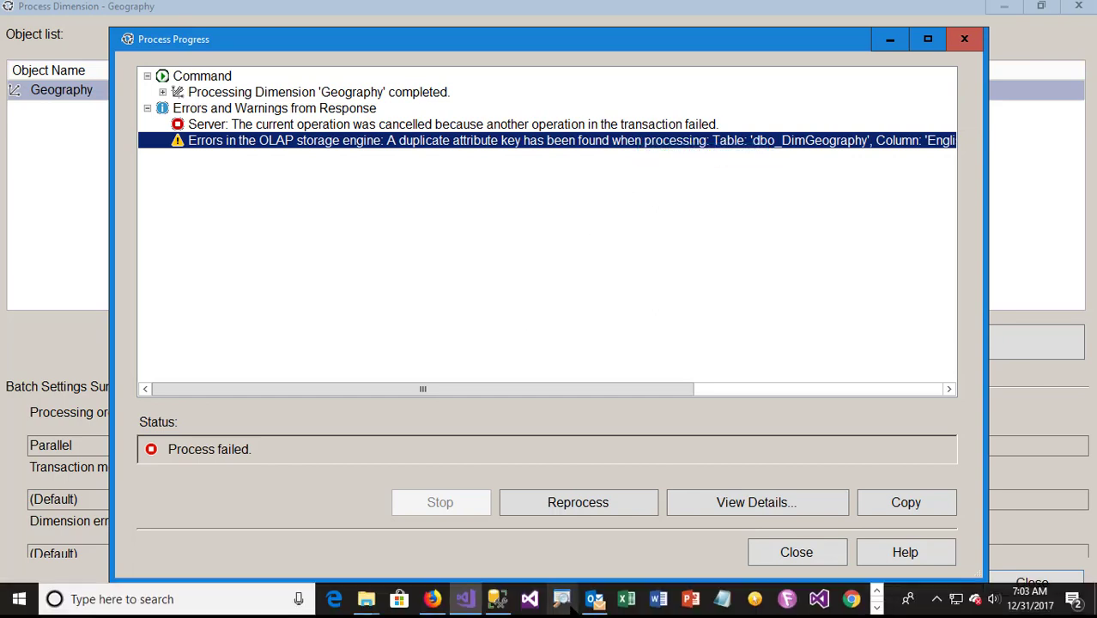
click(721, 601)
right_click(511, 322)
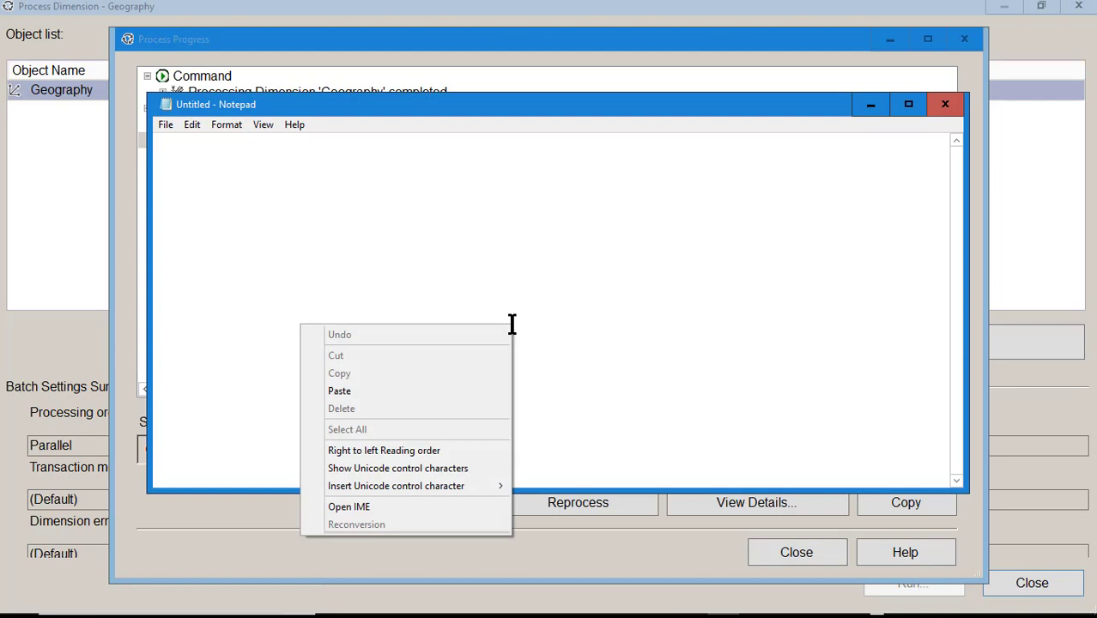
click(468, 391)
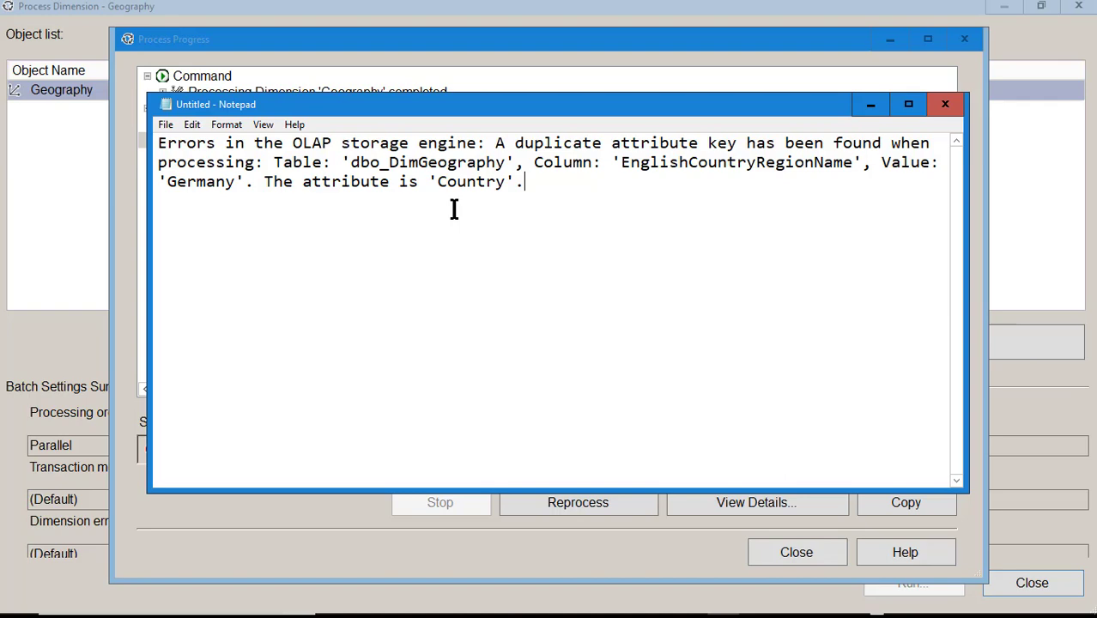
Switch to SQL Server Management Studio and return to the Florida query results for DimGeography
key(alt+Tab)
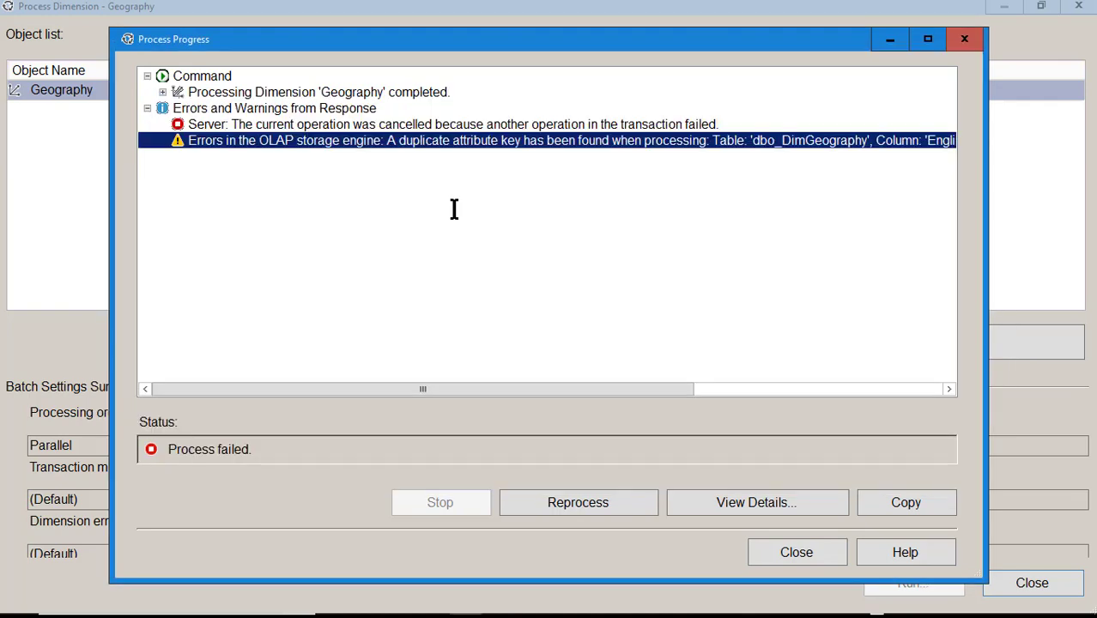
key(alt+Tab)
key(Tab)
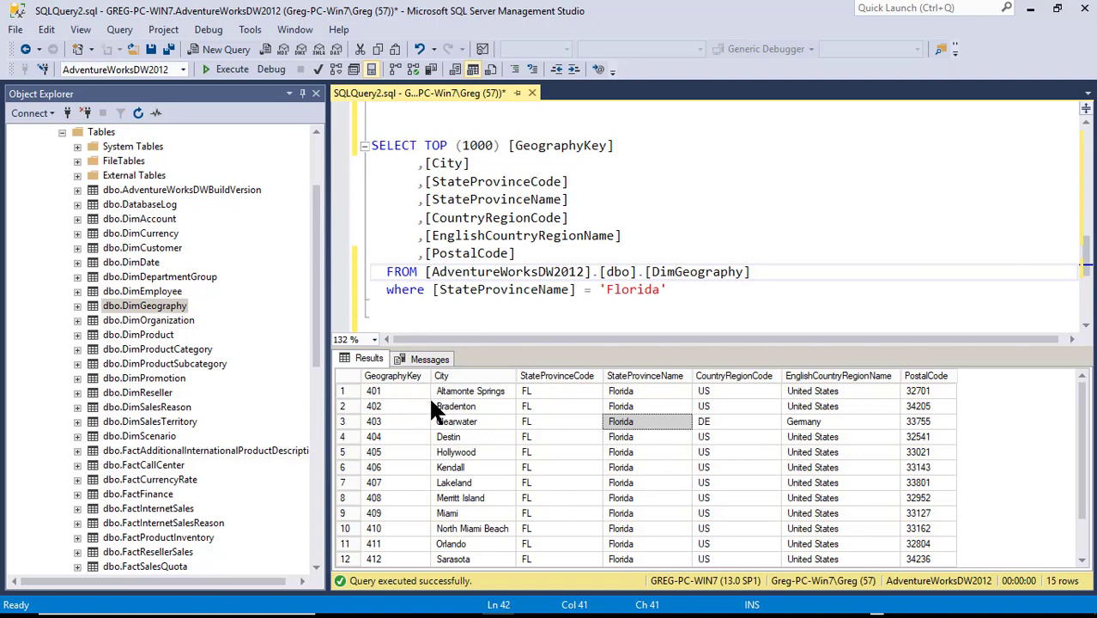
Examine the postal codes, geography keys and state names in the Florida query results for DimGeography
click(923, 377)
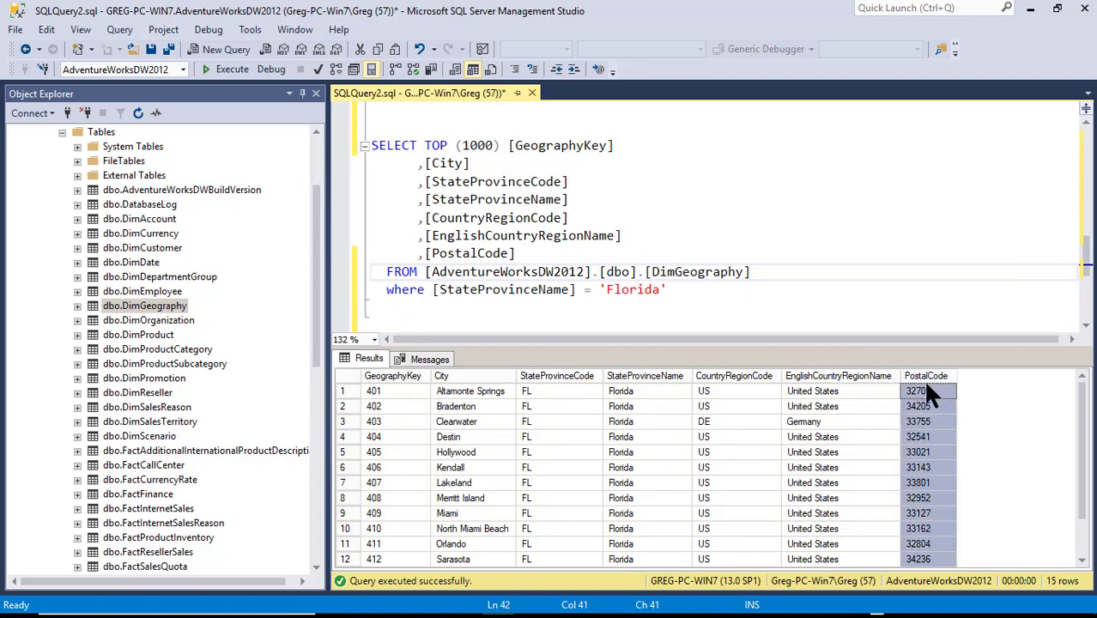
drag(1083, 454, 1087, 527)
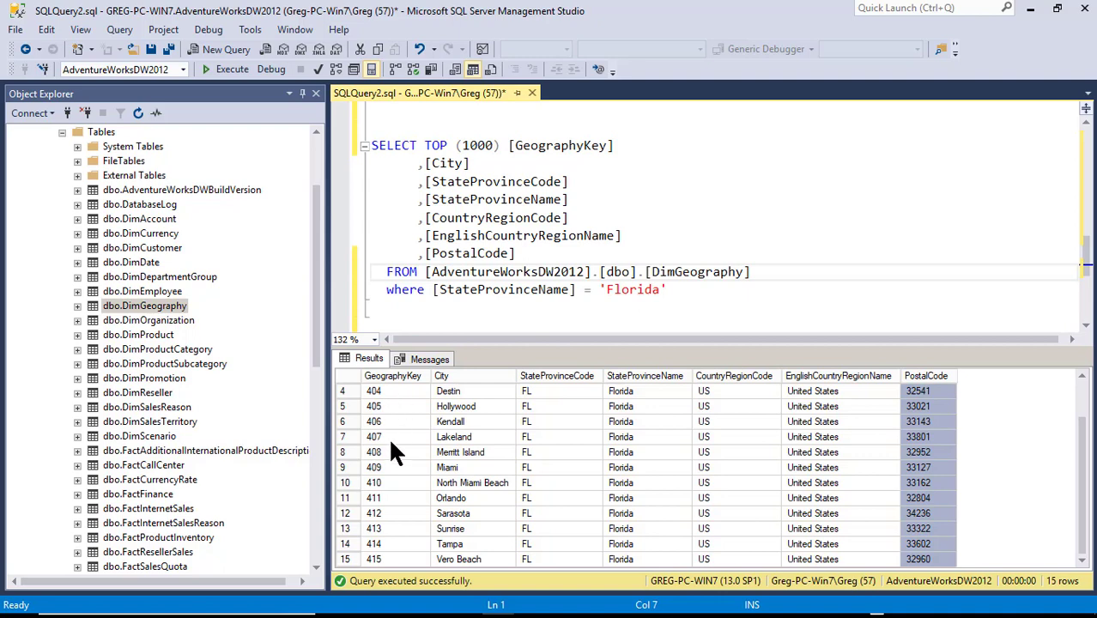
click(395, 469)
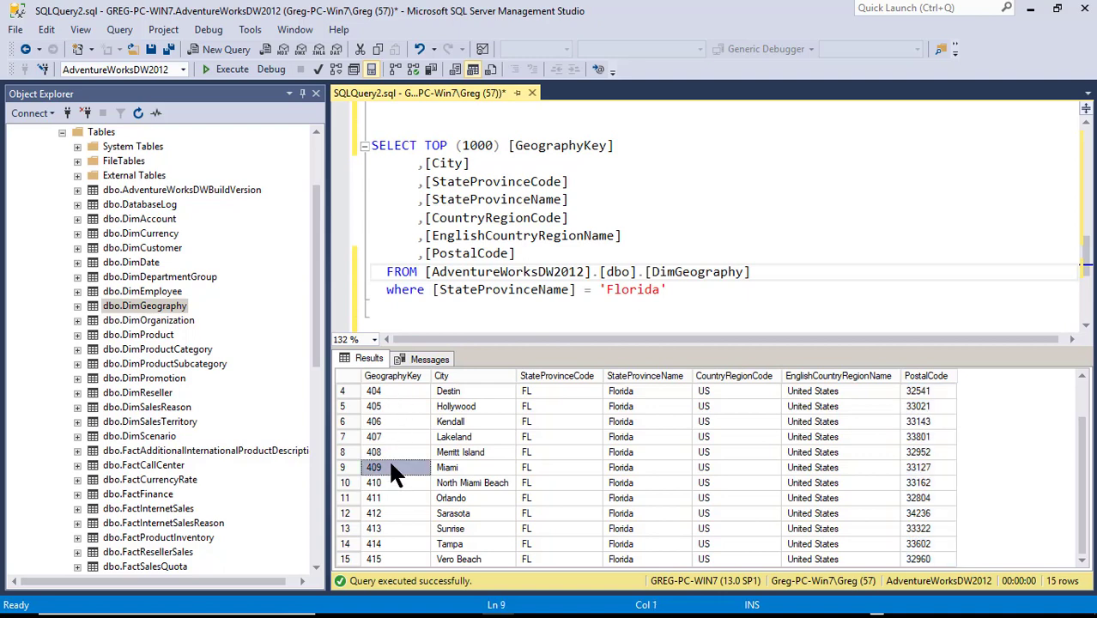
click(654, 486)
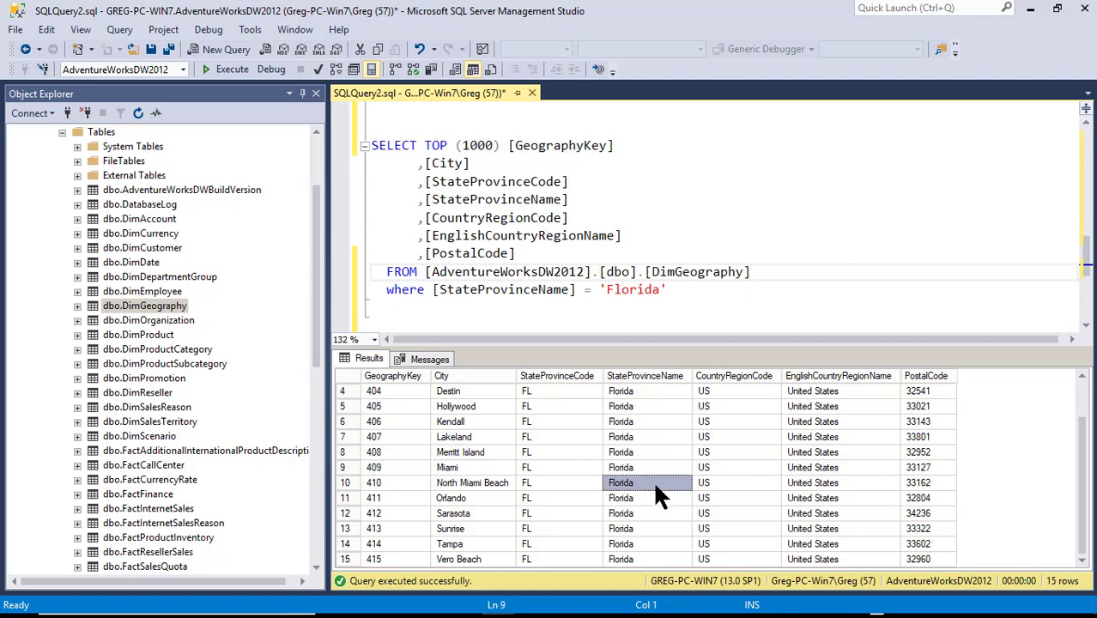
scroll(655, 487, up, 1)
scroll(656, 489, down, 1)
scroll(656, 488, up, 1)
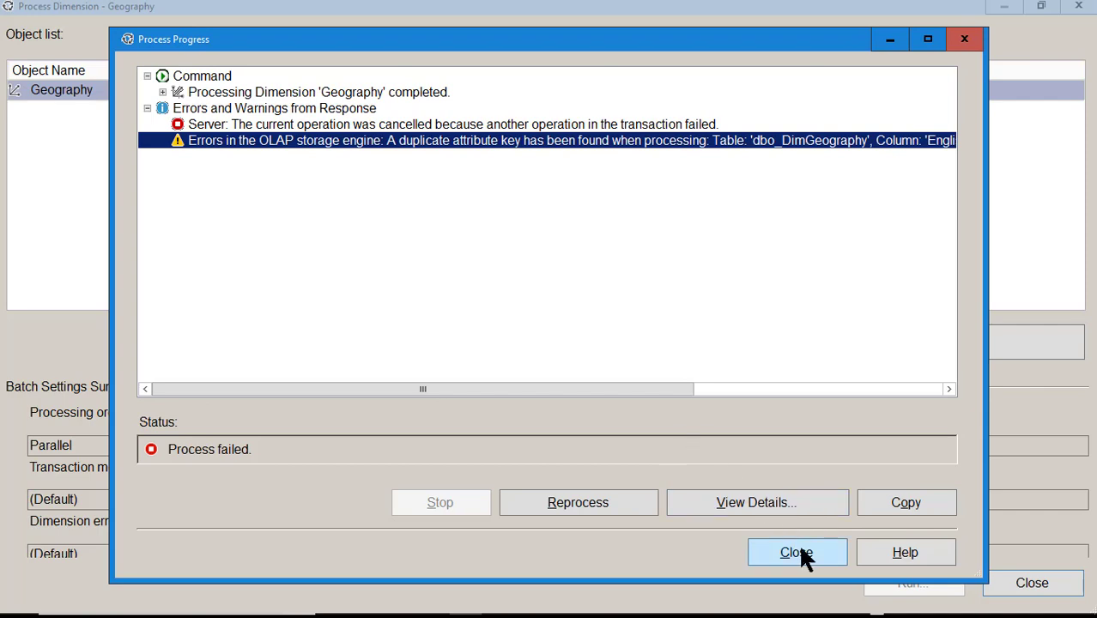
Switch to Notepad and reread the copied duplicate attribute key error
key(alt+Tab)
key(Tab)
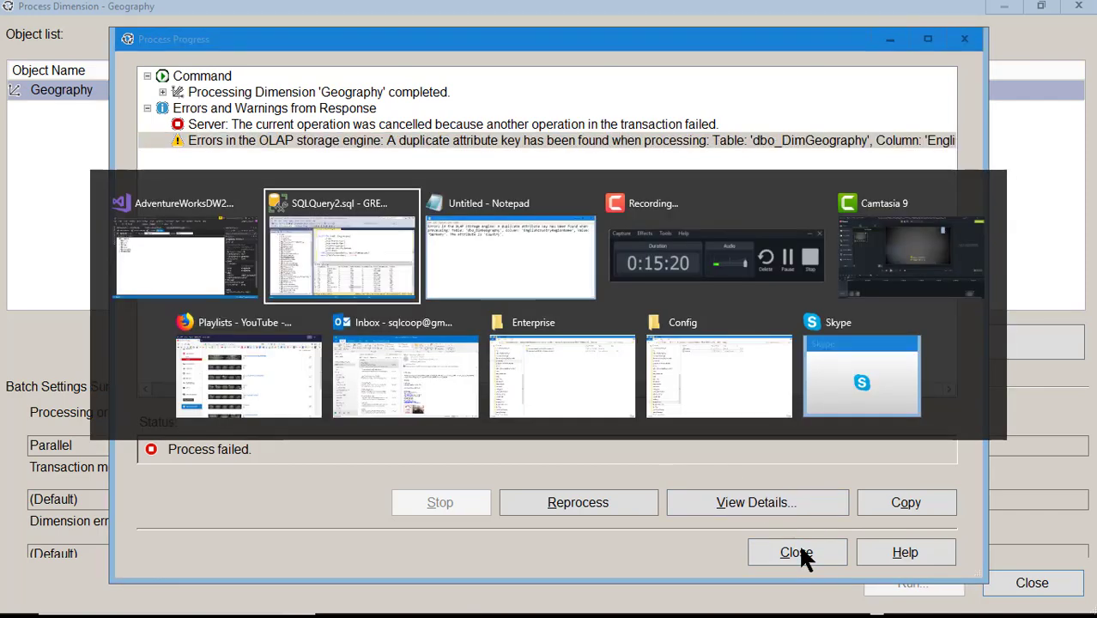
text(Errors in the OLAP storage engine: A duplicate attribute key has been found when processing: Table: 'dbo_DimGeography', Column: 'EnglishCountryRegionName', Value: 'Germany'. The attribute is 'Country'.)
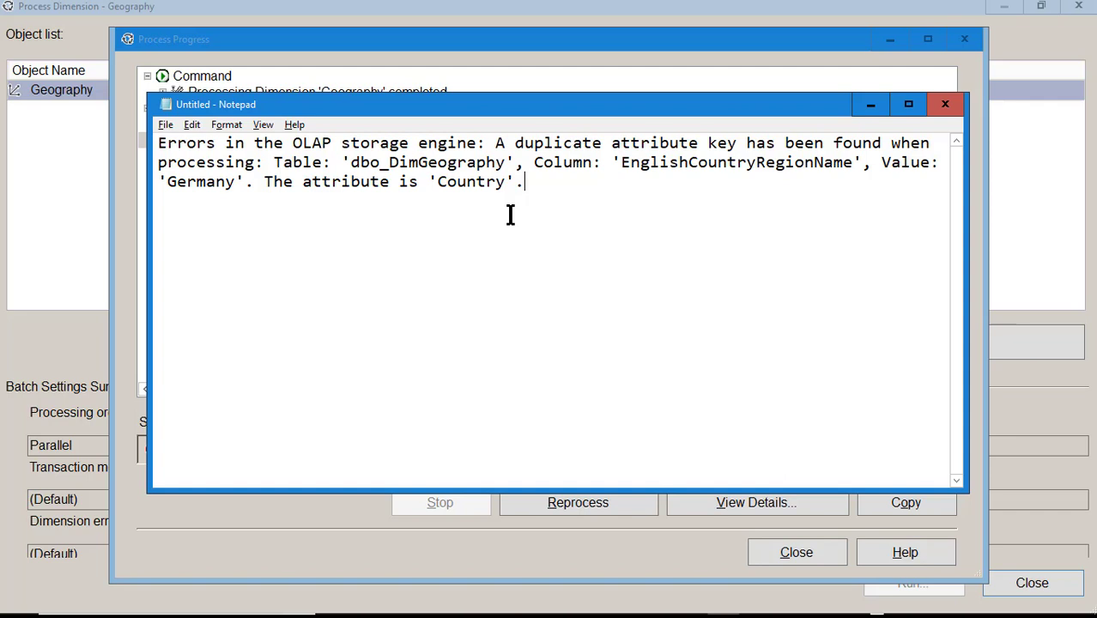
Close the Notepad document without saving, and dismiss the processing results and the Geography processing dialog
click(947, 106)
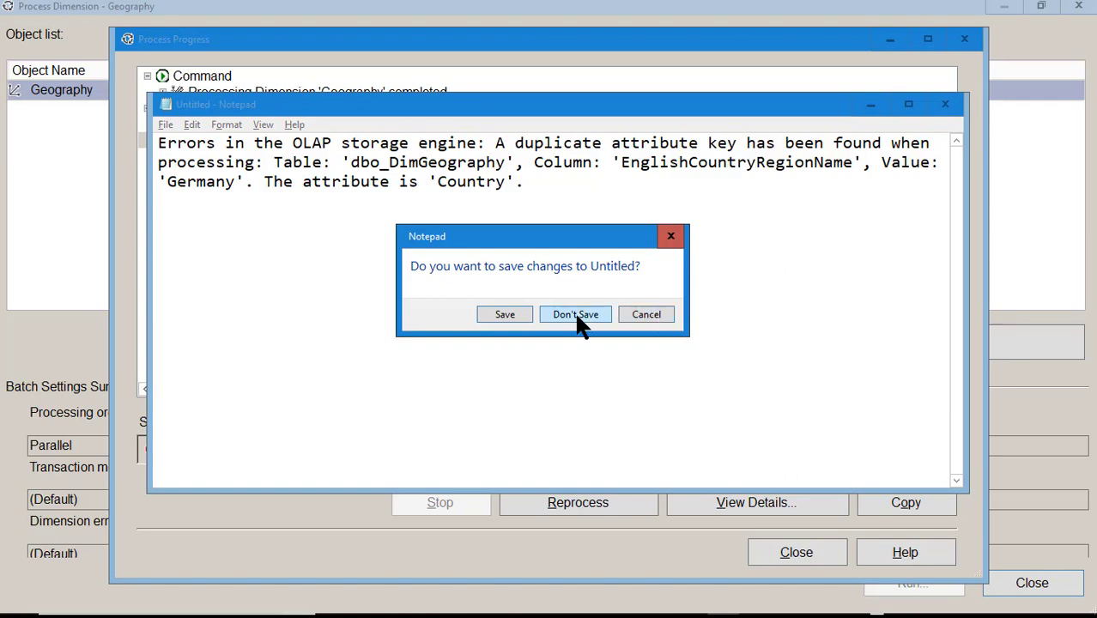
click(579, 318)
click(805, 554)
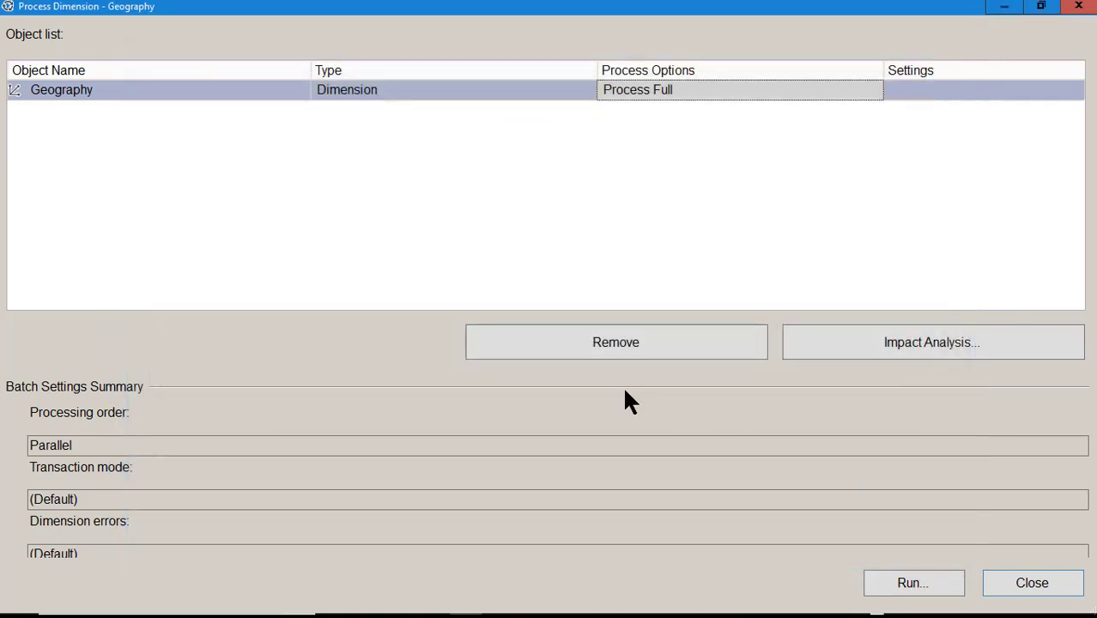
click(1058, 586)
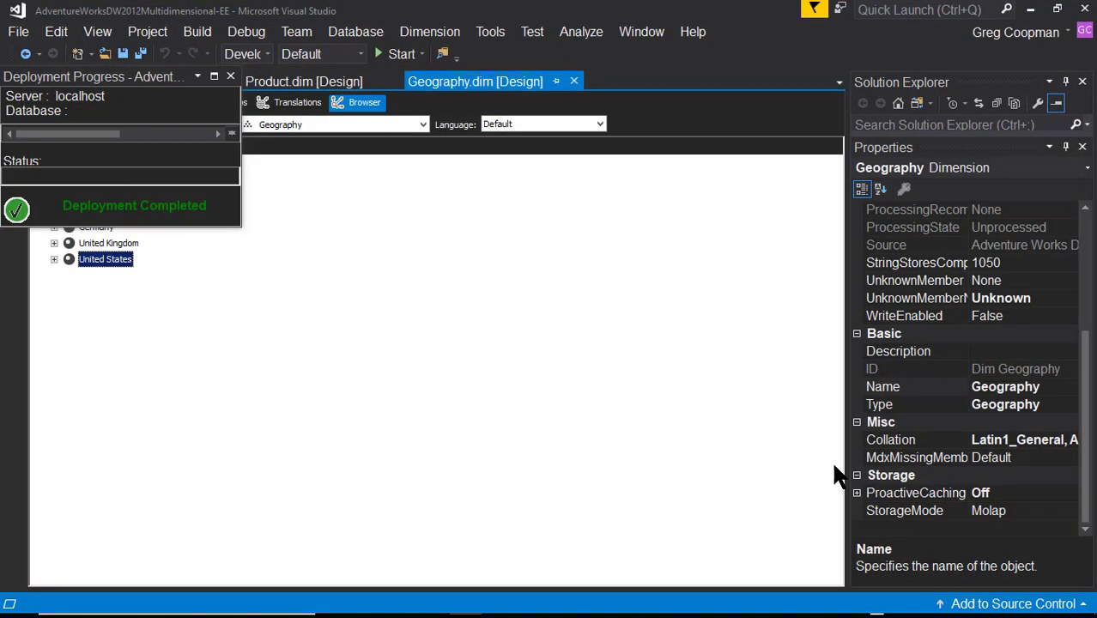
Switch to SQL Server Management Studio and check Clearwater's state name and state code in the Florida results
mouse_move(465, 609)
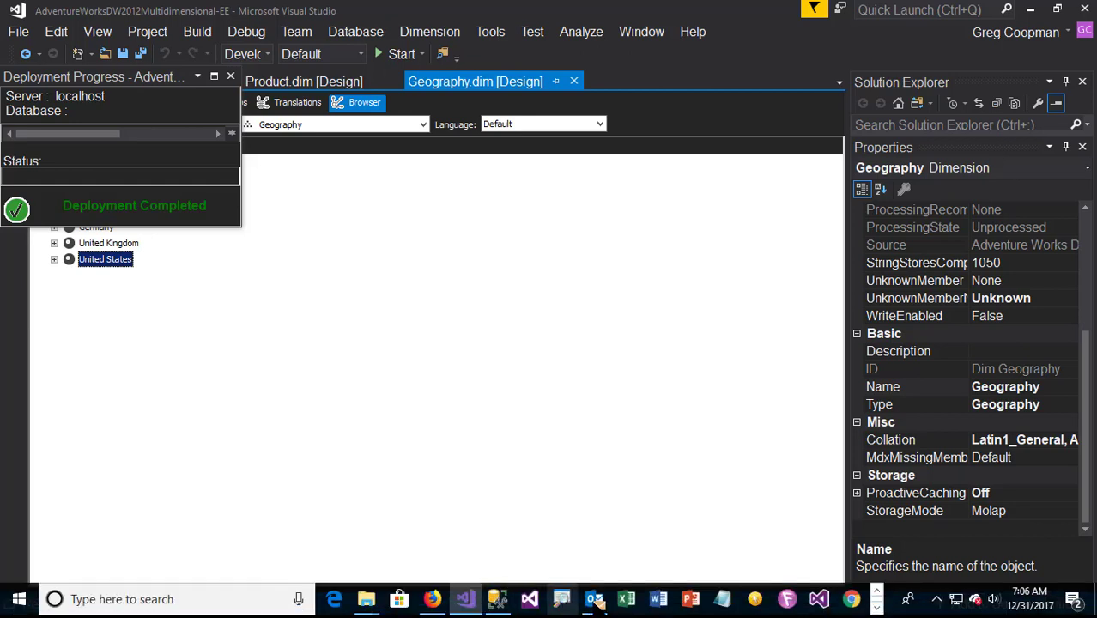
click(496, 599)
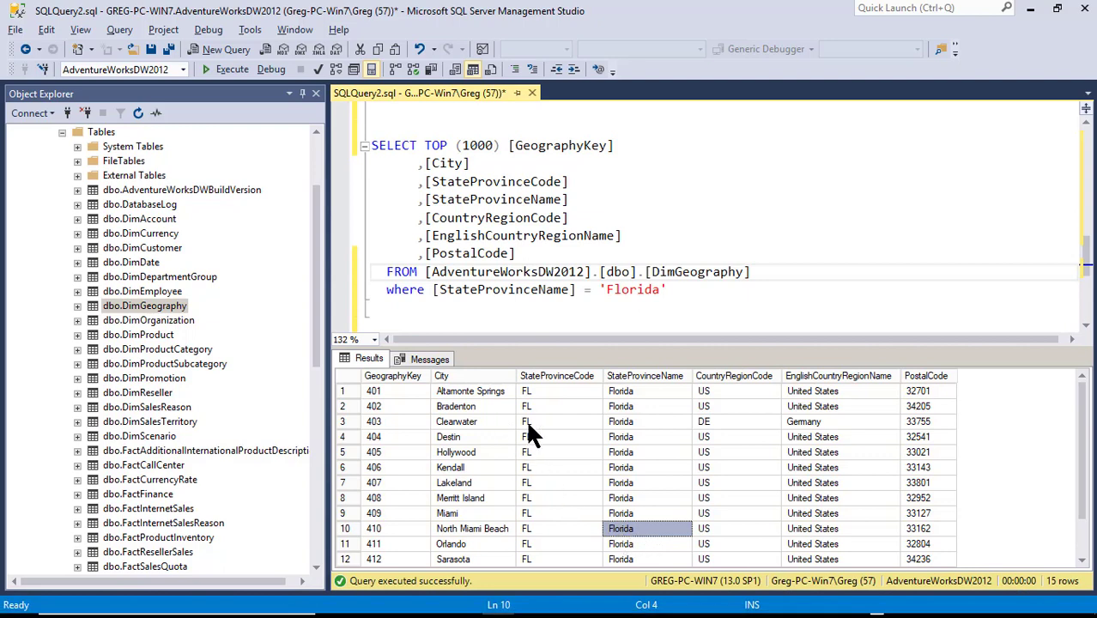
click(632, 422)
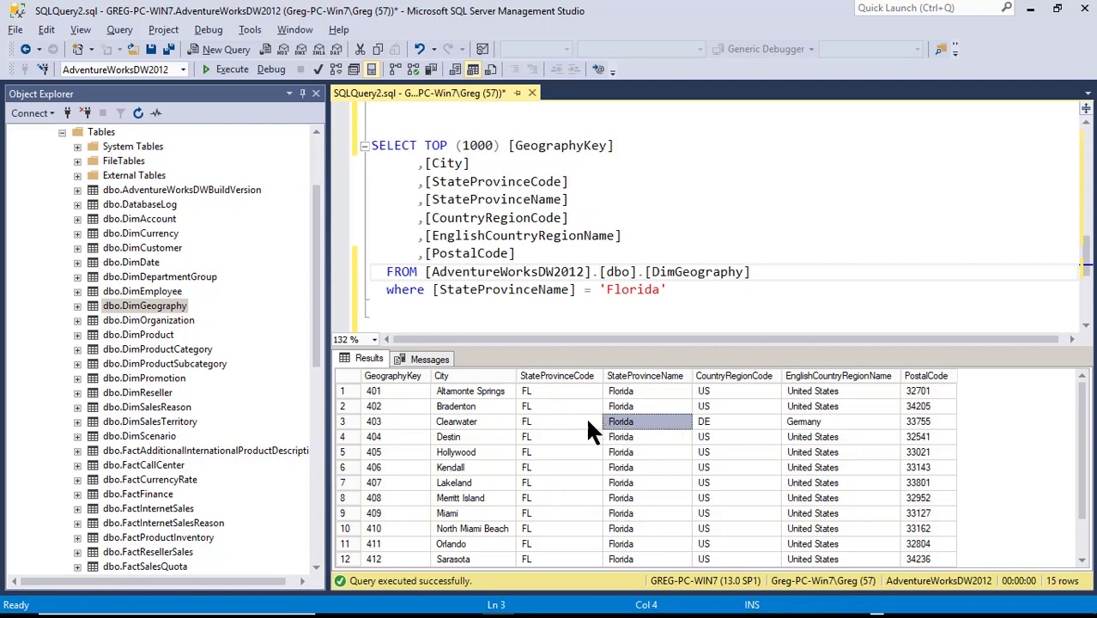
click(553, 422)
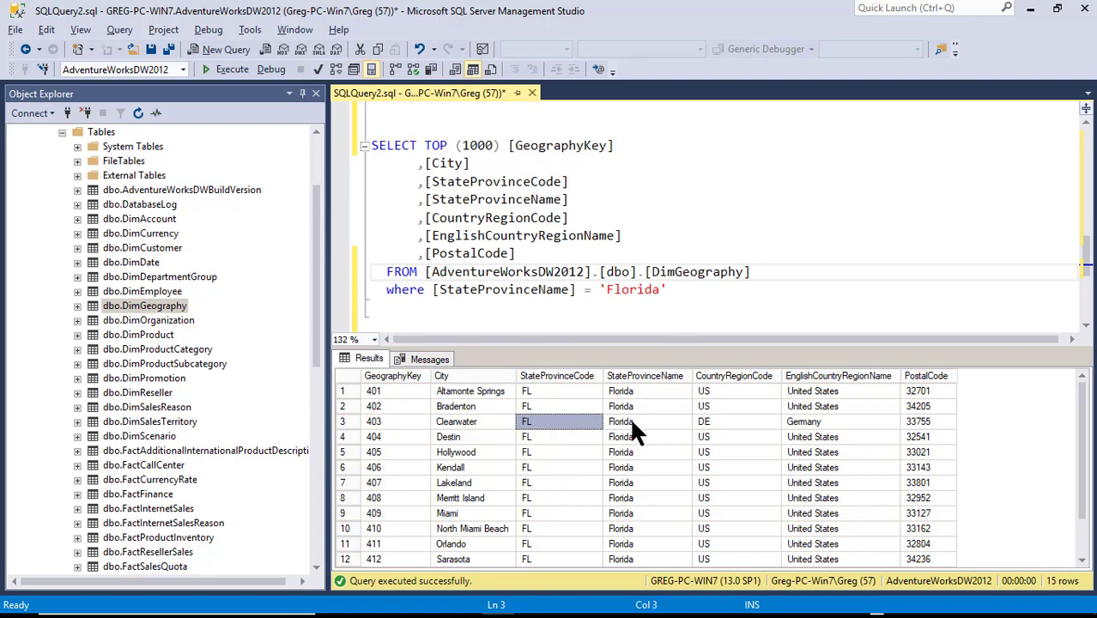
Rewrite the first assignment in the DimGeography update statement as StateProvinceCode = 'FL'
click(683, 294)
scroll(687, 294, up, 5)
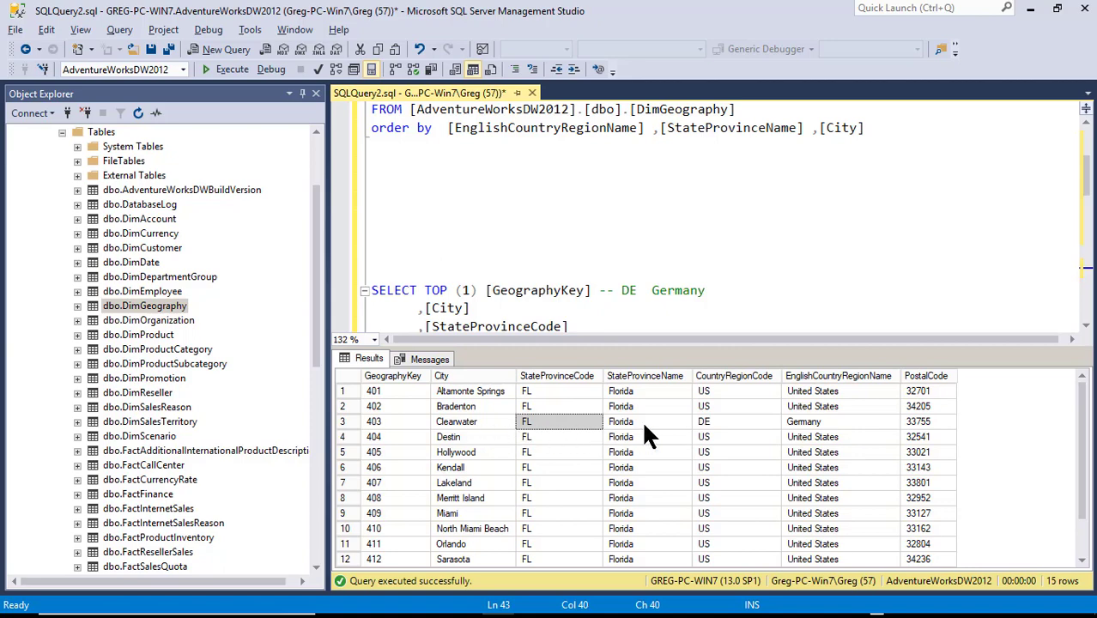
click(520, 213)
scroll(519, 214, down, 4)
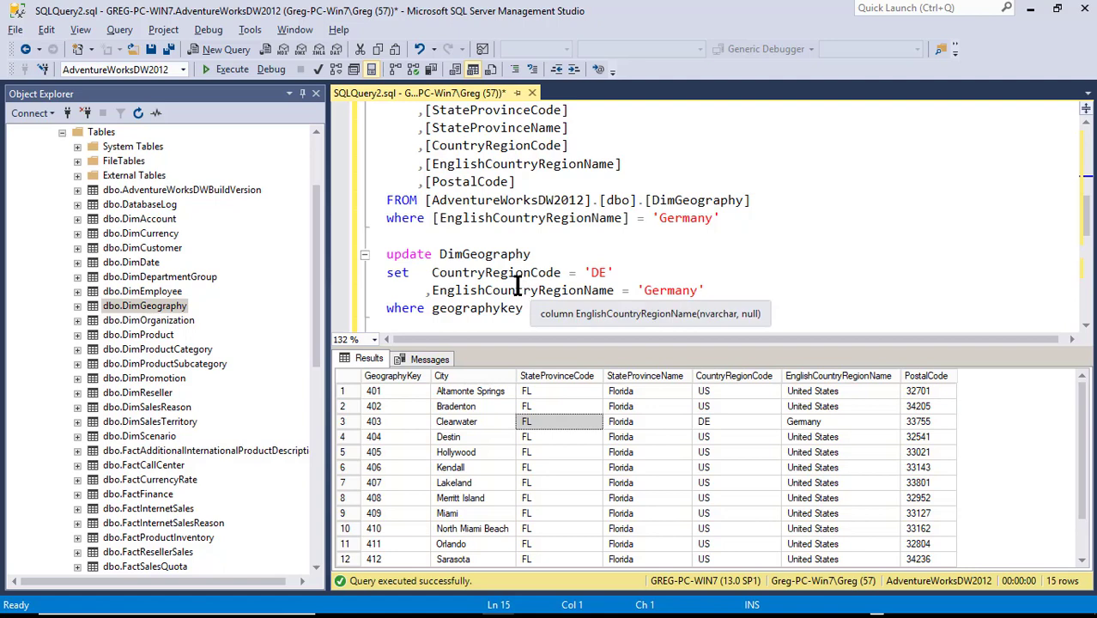
click(432, 277)
text(StateP)
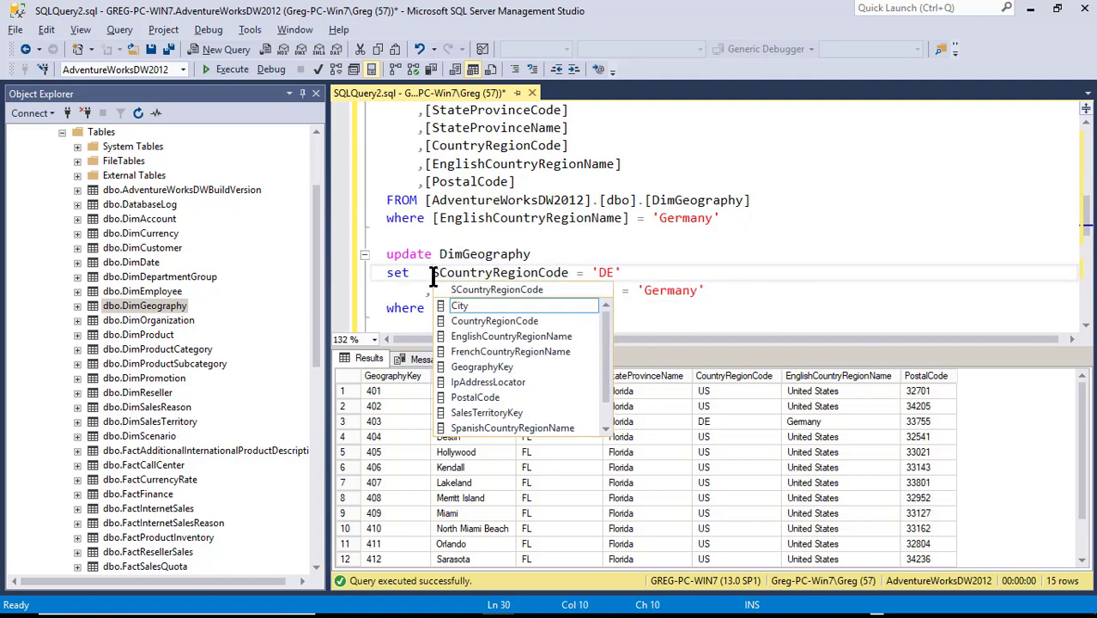
text(rovic)
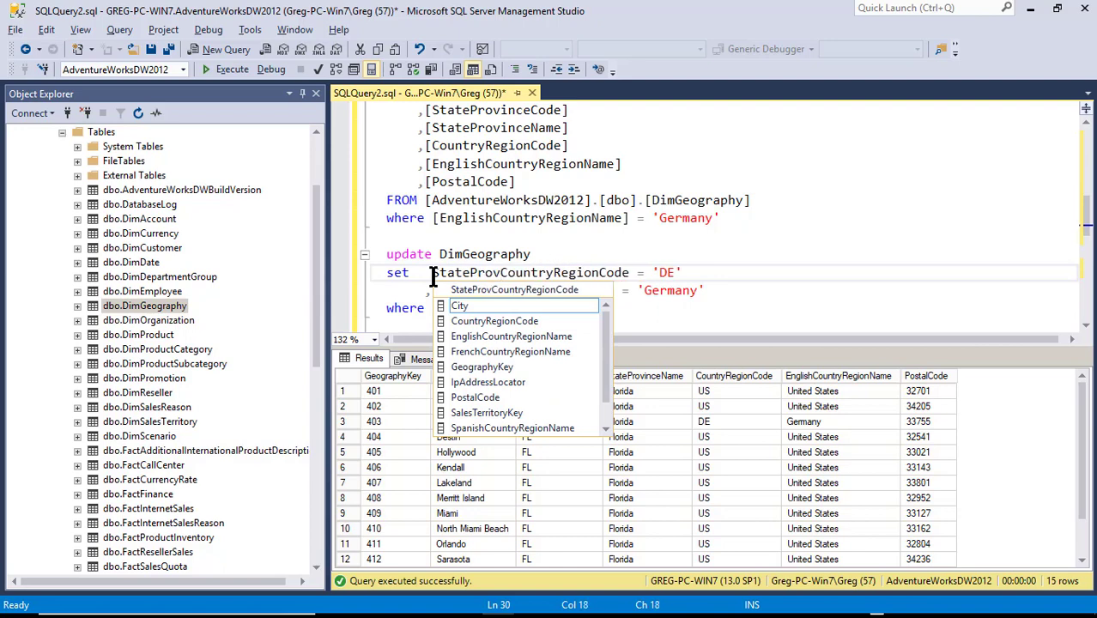
text(eCode)
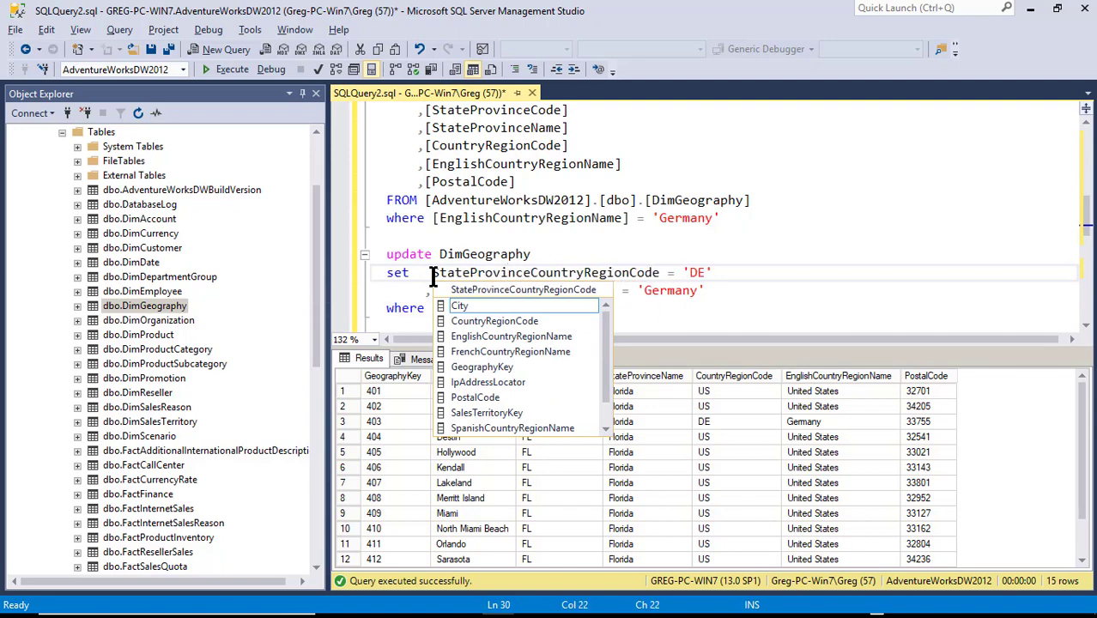
key(Delete)
key(Delete)
key(Delete)
key(Delete)
key(Delete)
key(Delete)
key(Delete)
key(Delete)
key(Delete)
key(Delete)
key(Delete)
key(Delete)
key(Delete)
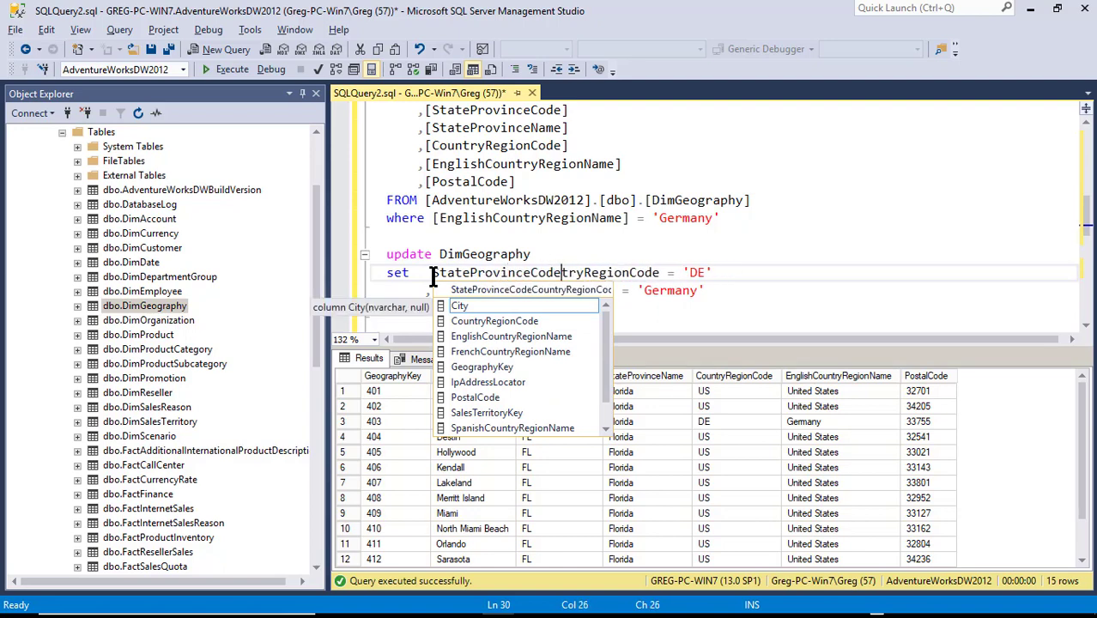
key(Delete)
key(Delete)
key(Delete)
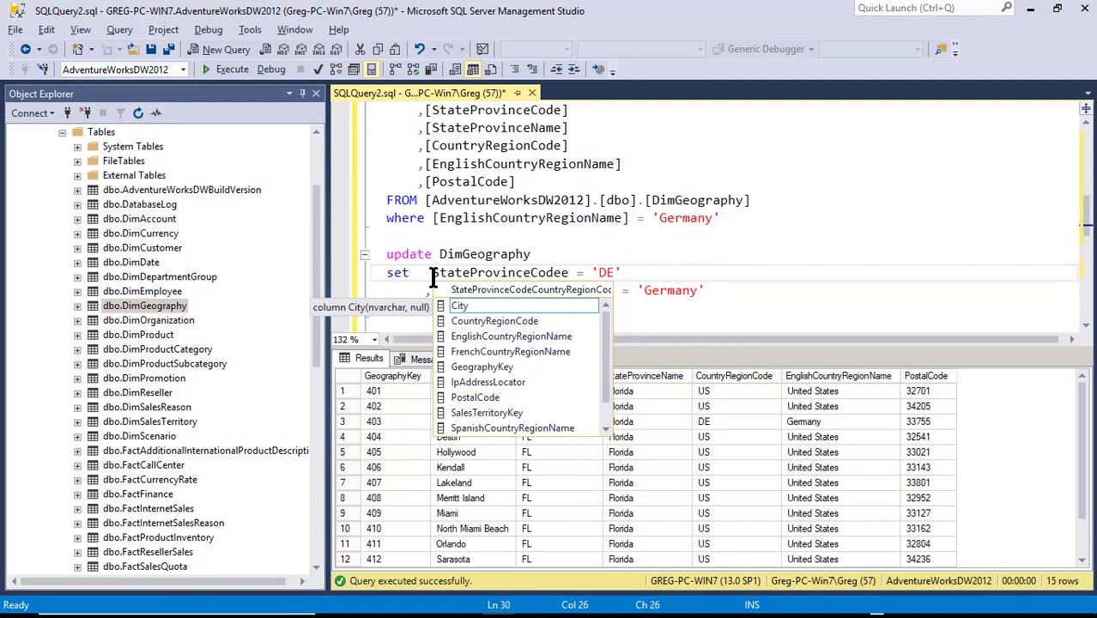
key(Right)
key(Right)
key(Right)
key(Right)
key(Delete)
key(Delete)
key(Delete)
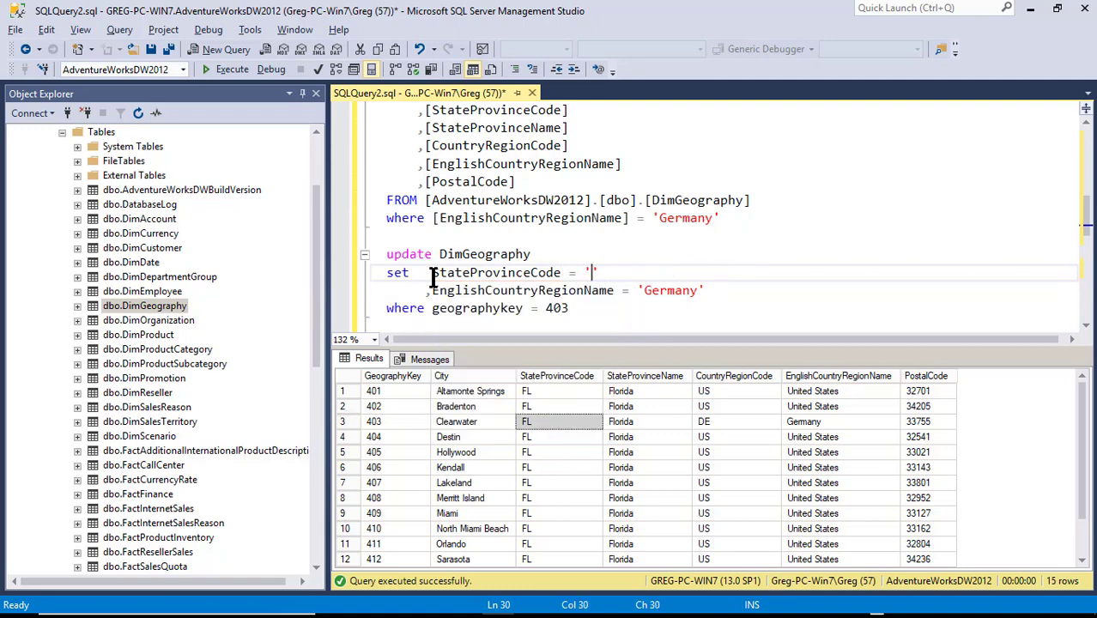
text(FL)
key(Down)
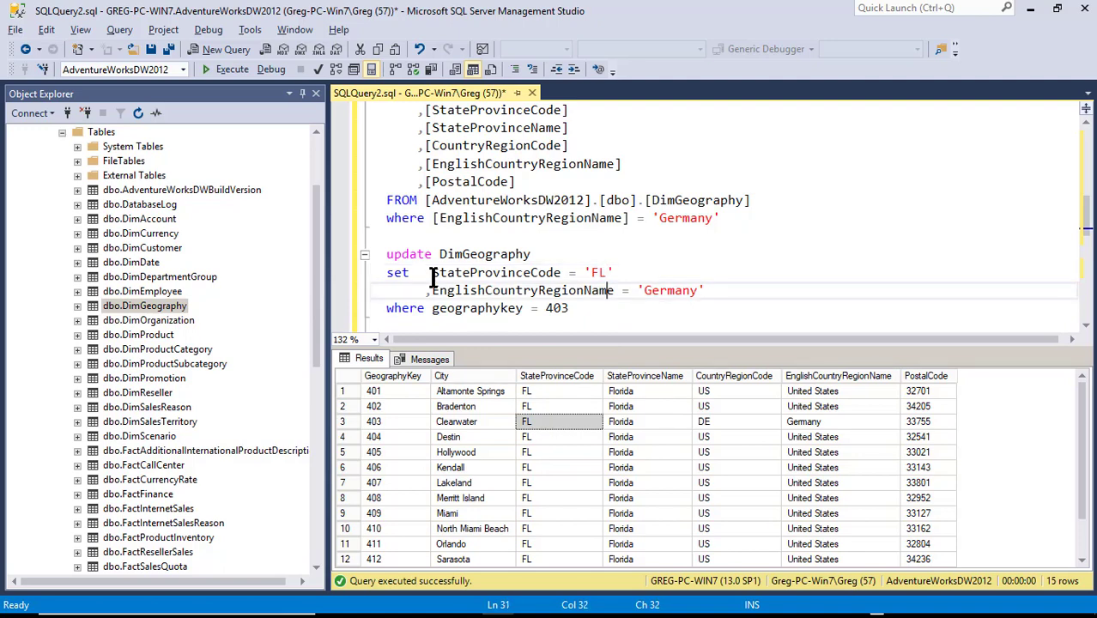
Replace EnglishCountryRegionName with StateProvinceName in the second assignment of the DimGeography update statement
key(Left)
key(Left)
key(Left)
key(Left)
key(Left)
key(Left)
key(Left)
key(Left)
key(Left)
key(Left)
key(Left)
key(Left)
key(Left)
key(Left)
key(Left)
key(Left)
key(Left)
key(Left)
key(Left)
key(Left)
key(Left)
key(Left)
text(State)
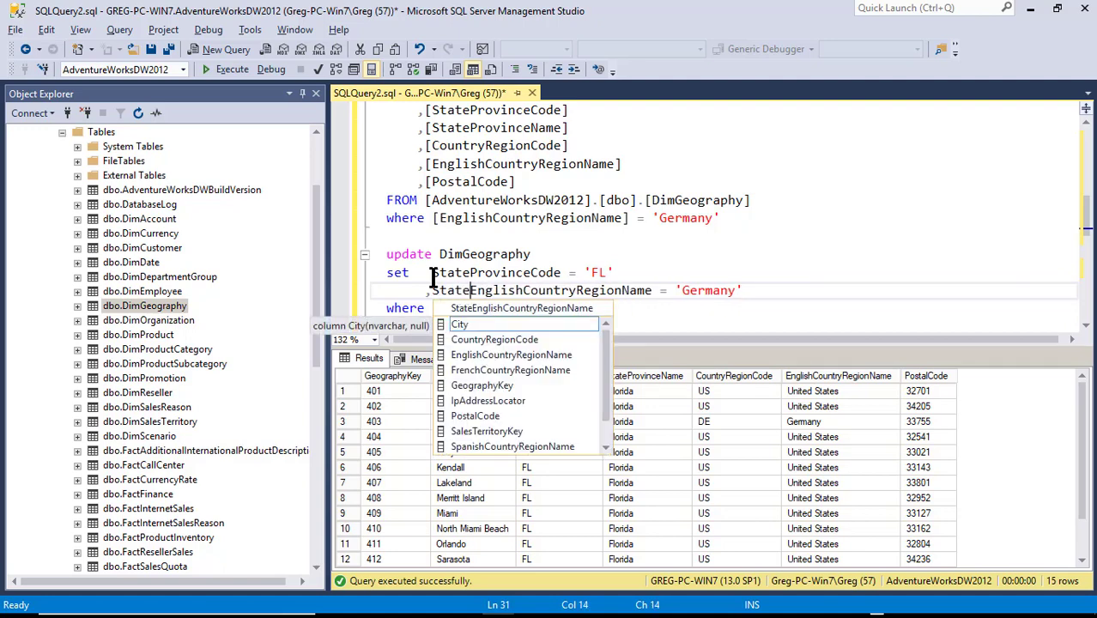
text(Provin)
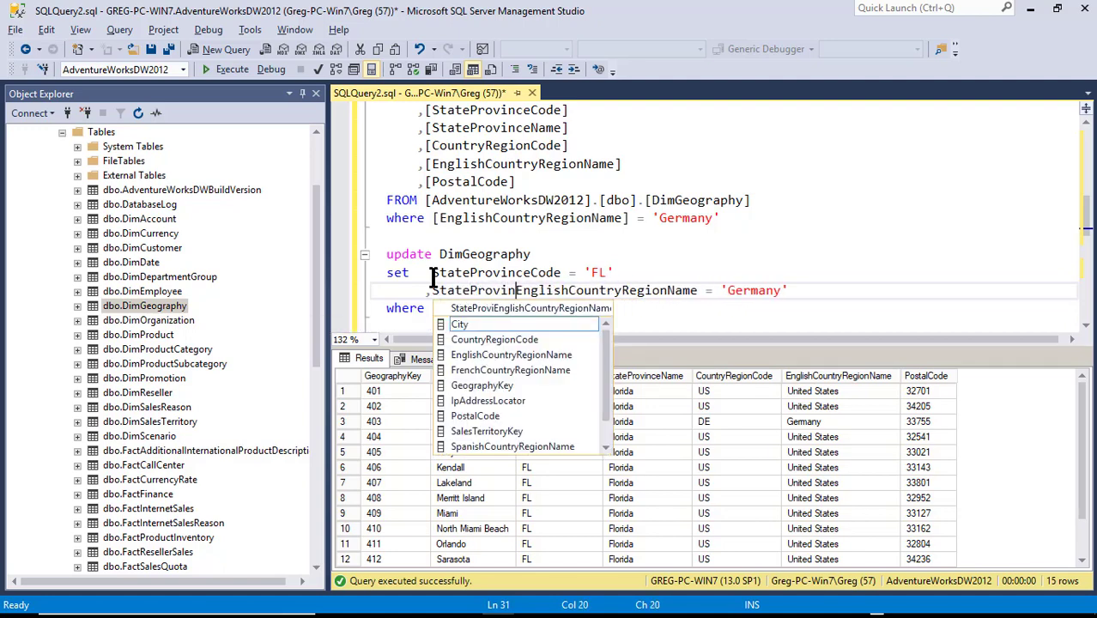
text(ce)
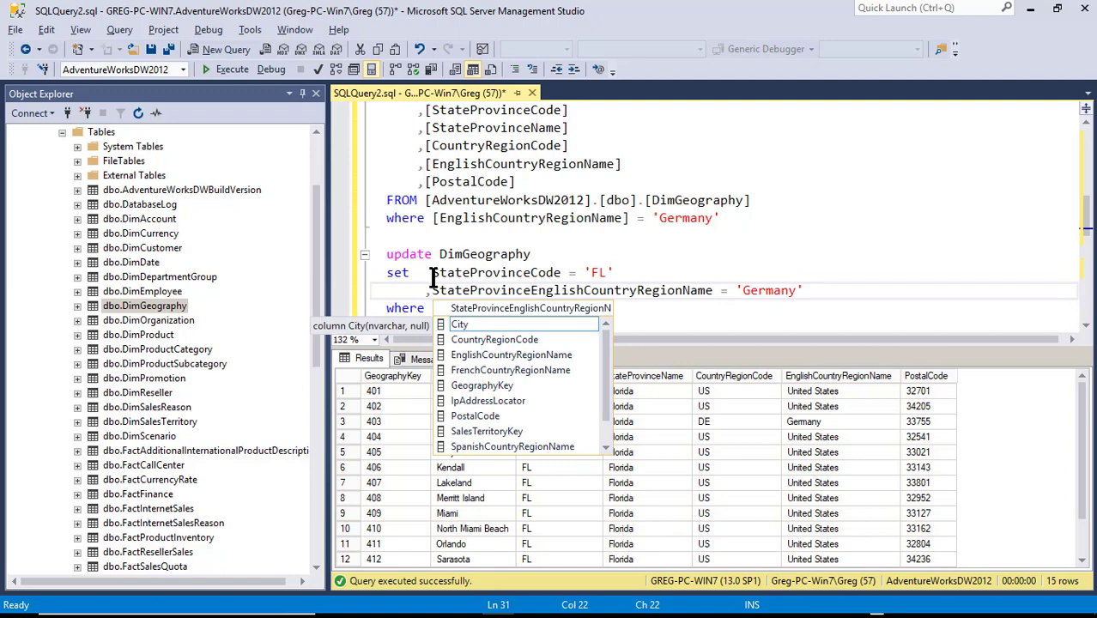
key(Delete)
key(Delete)
key(Delete)
key(Delete)
key(Delete)
key(Delete)
key(Delete)
key(Delete)
key(Delete)
key(Delete)
key(Delete)
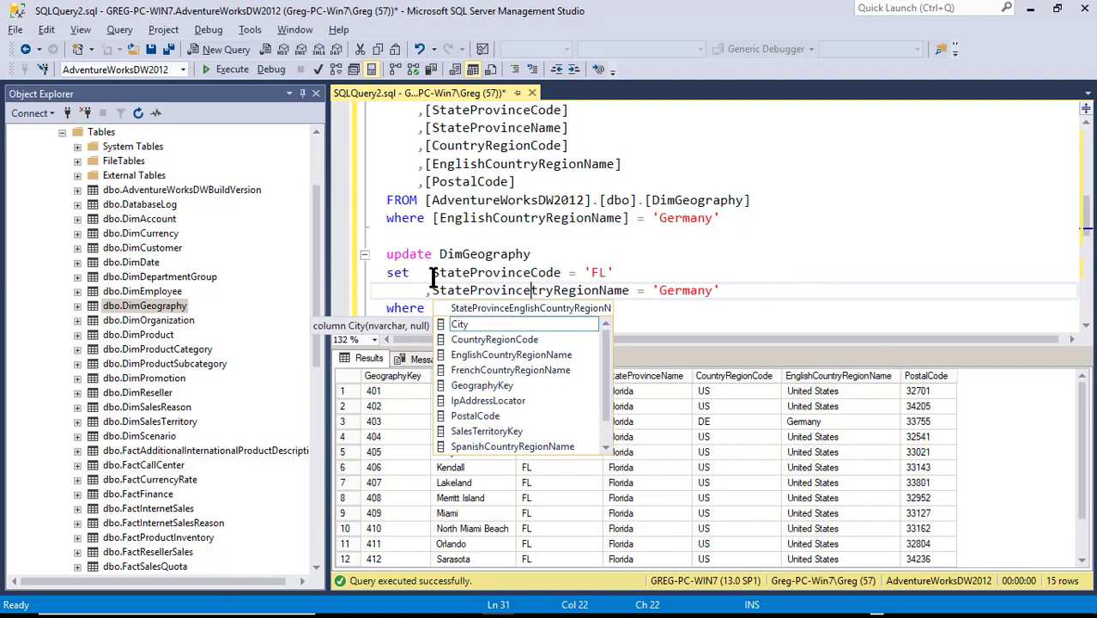
key(Delete)
key(Delete)
key(Delete)
key(Delete)
key(Delete)
key(Delete)
key(Delete)
key(Delete)
key(Delete)
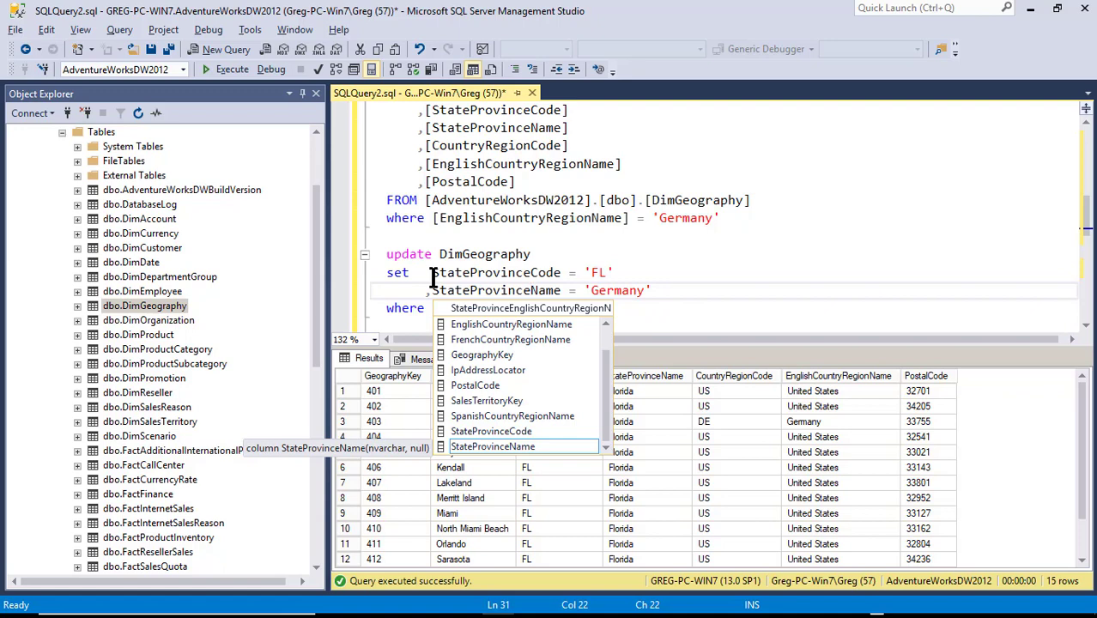
Set the update statement's StateProvinceName value to 'Hamburg' and its StateProvinceCode value to 'HH'
click(677, 272)
double_click(620, 290)
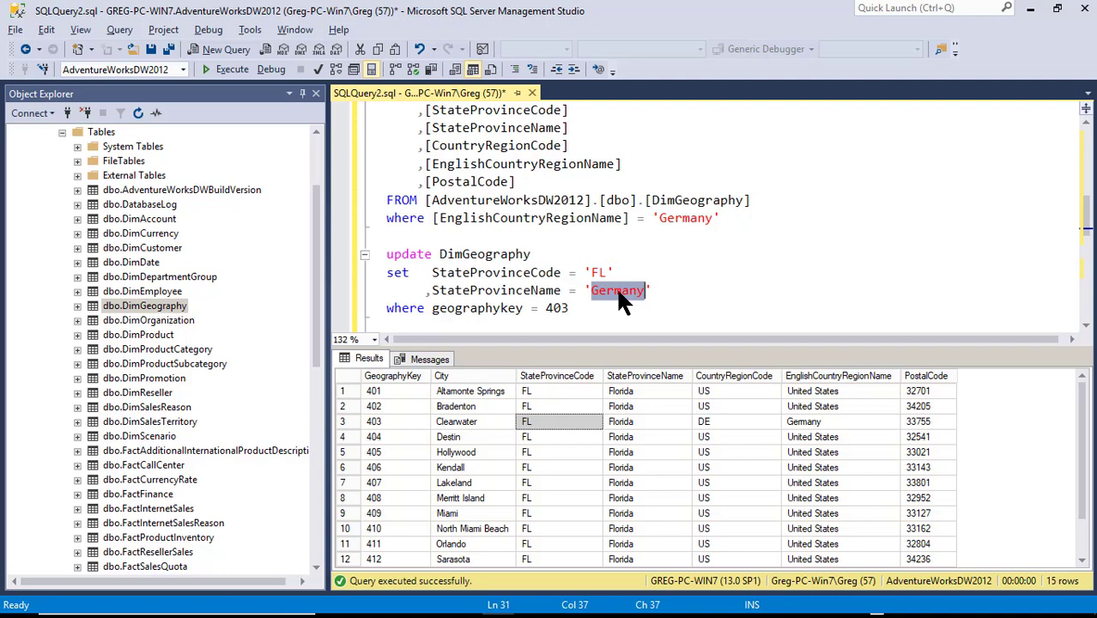
text(Hamb)
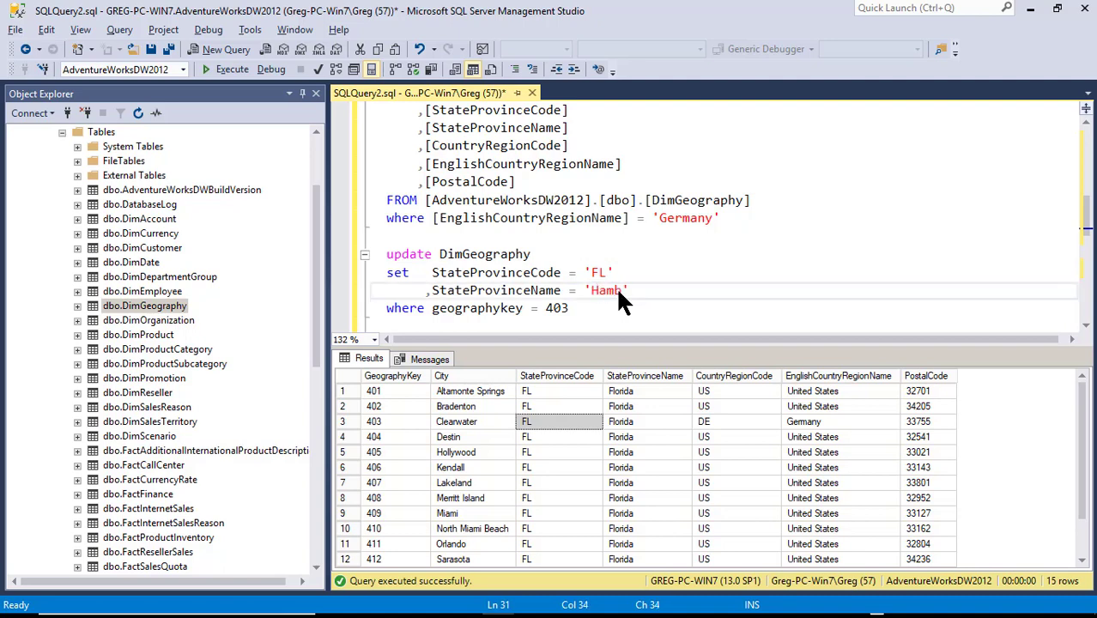
text(urg)
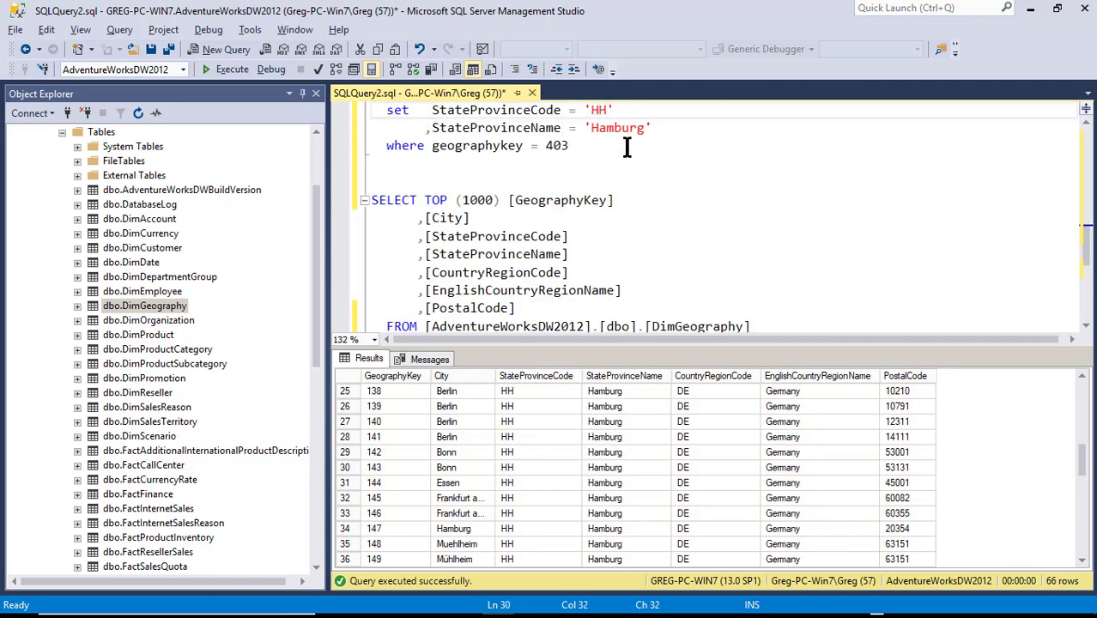
Run only the DimGeography update statement that assigns the Hamburg state values to geographykey 403
drag(629, 144, 377, 110)
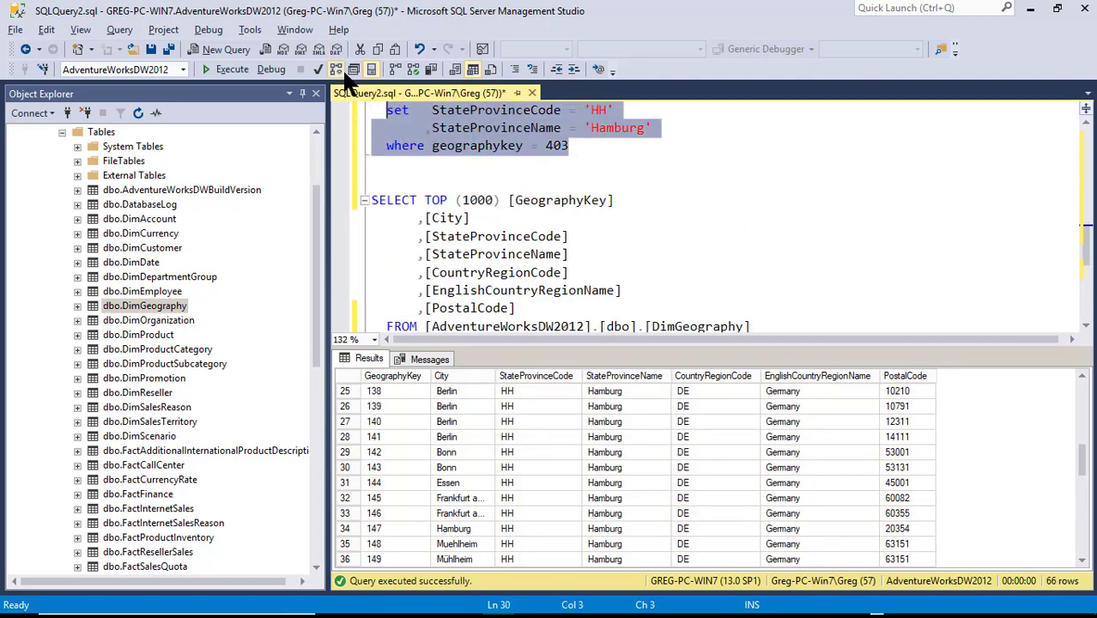
key(shift+Up)
key(shift+Up)
key(shift+Up)
key(shift+Up)
key(shift+Up)
key(shift+Up)
key(shift+Up)
key(shift+Up)
key(shift+Up)
key(shift+Up)
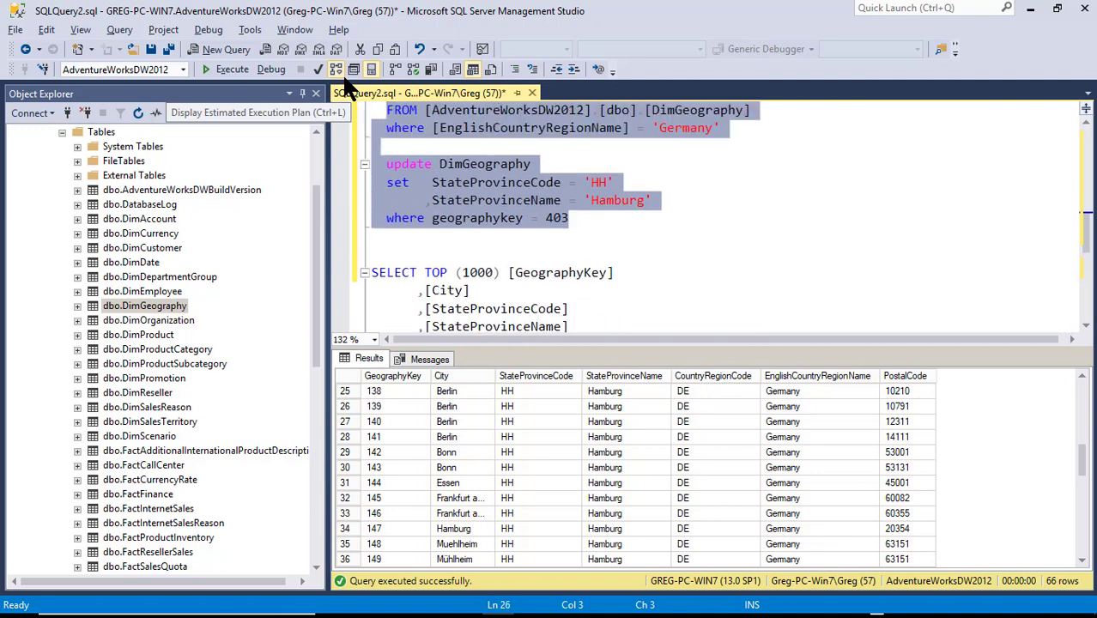
key(shift+Down)
key(shift+Down)
key(shift+Down)
key(shift+Down)
key(shift+Down)
key(shift+Down)
key(shift+Down)
key(shift+Down)
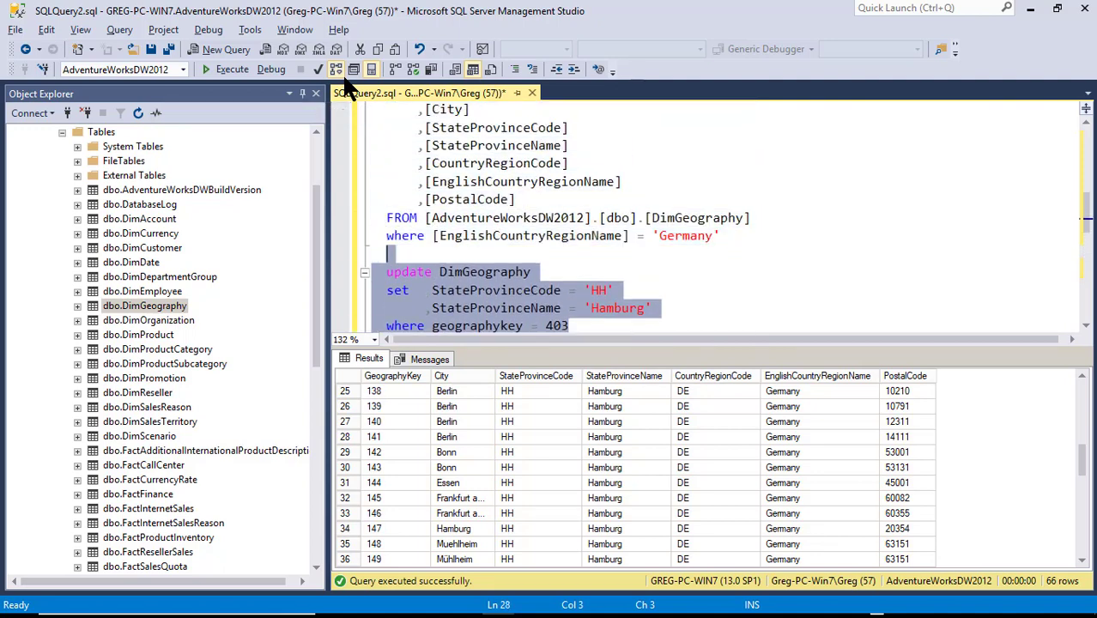
key(F5)
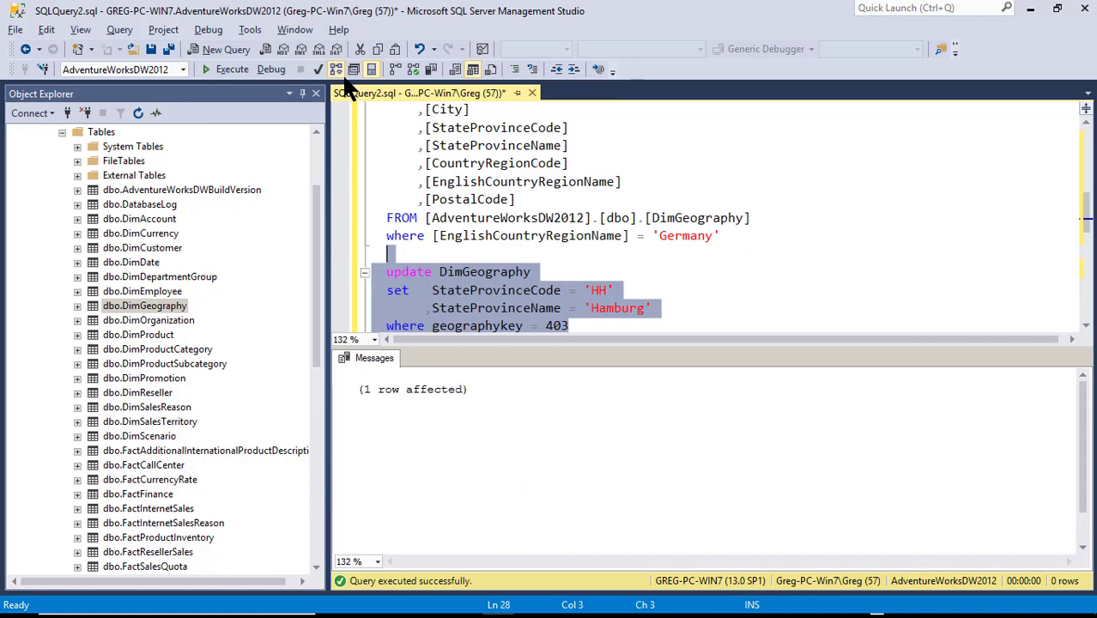
Run only the SELECT statement that lists the DimGeography rows where EnglishCountryRegionName is 'Germany'
key(shift+Up)
key(shift+Up)
key(shift+Up)
key(shift+Up)
key(shift+Up)
key(shift+Up)
key(shift+Up)
key(shift+Up)
key(shift+Up)
key(shift+Up)
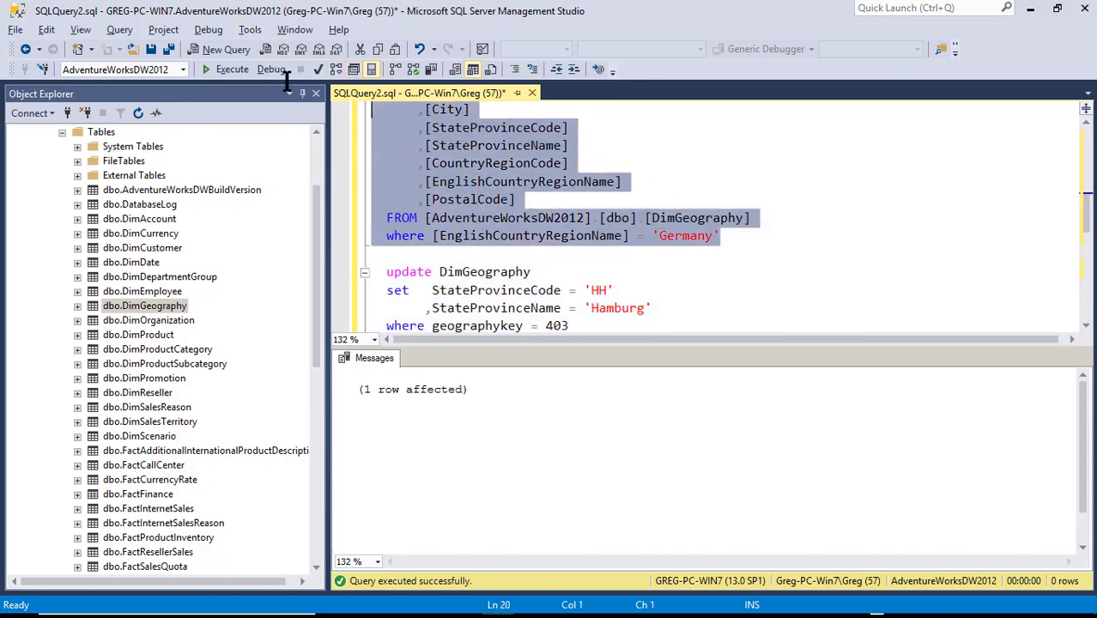
key(F5)
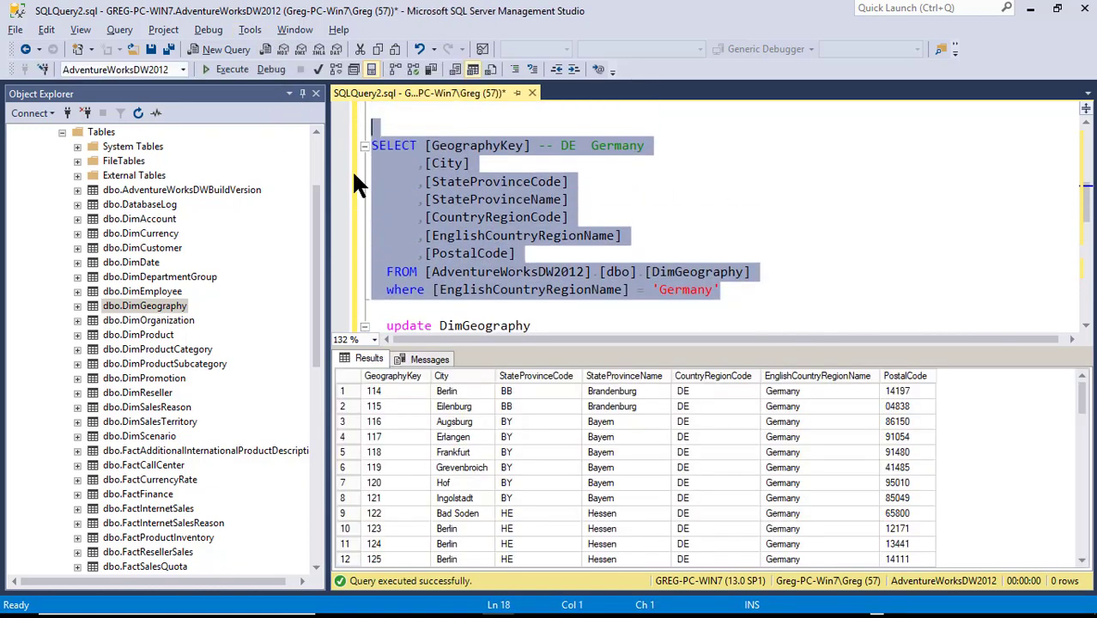
Check the state code and state name of the Clearwater row at the end of the Germany query results
click(536, 482)
scroll(536, 482, down, 8)
scroll(536, 483, down, 10)
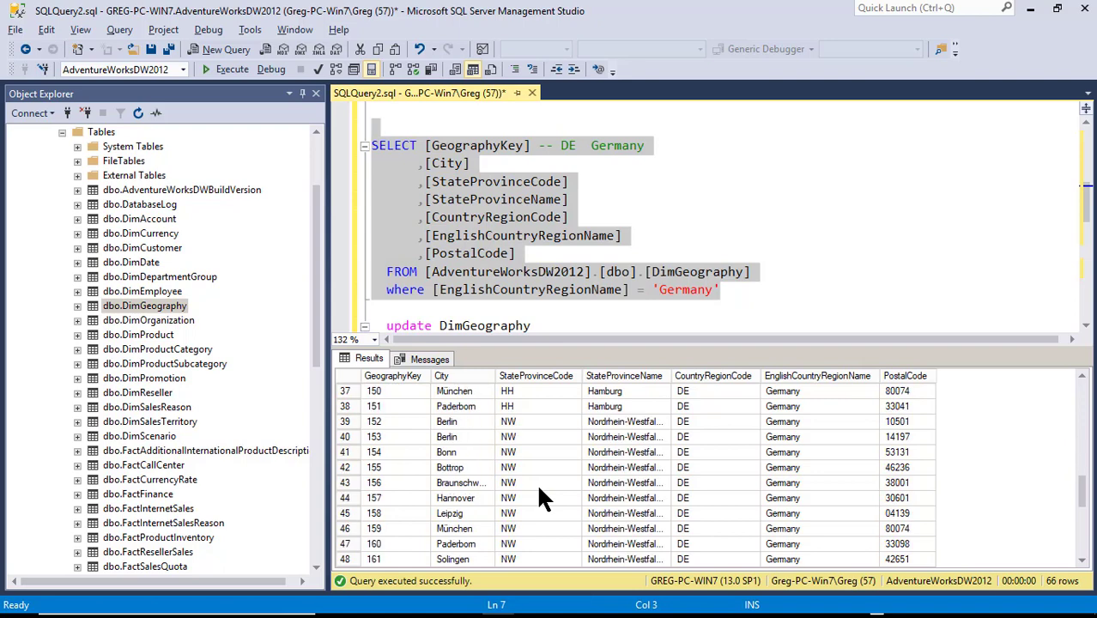
click(387, 307)
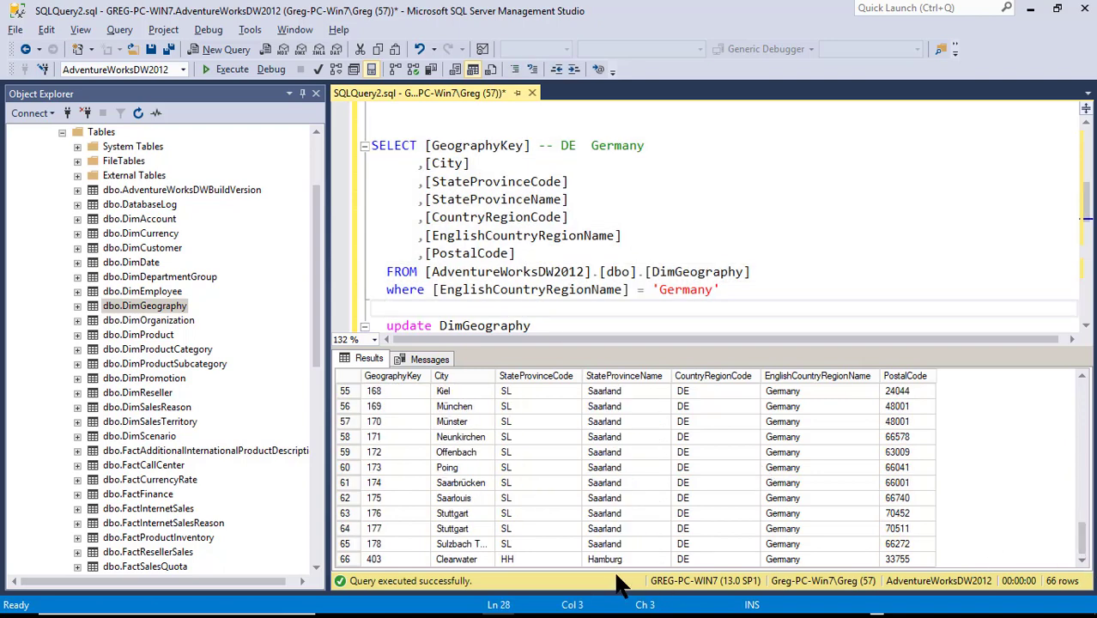
click(444, 554)
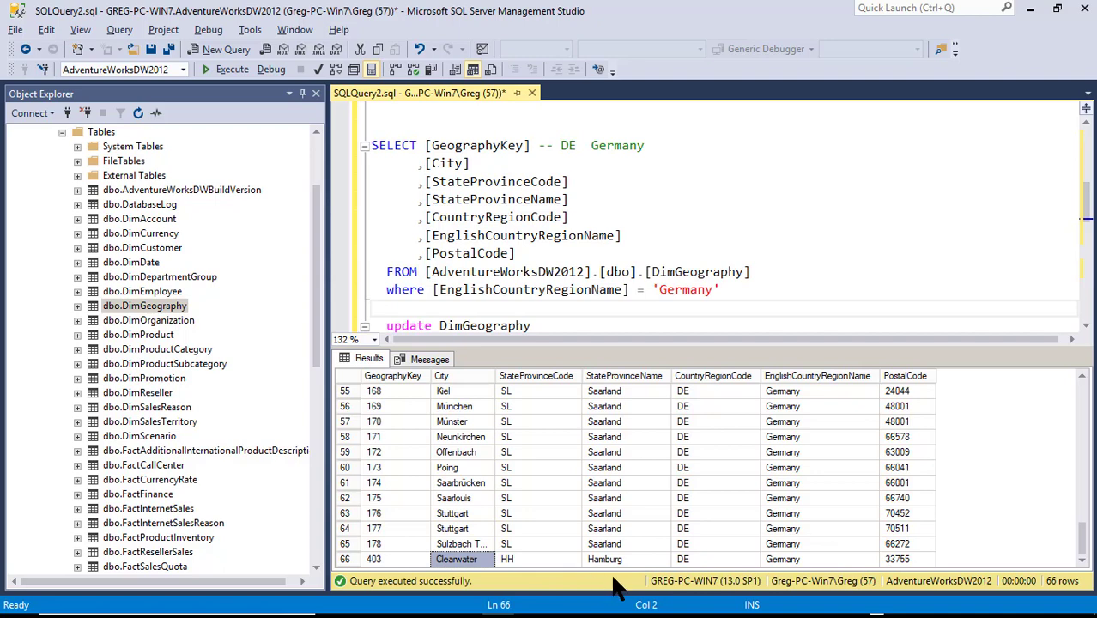
Switch to Visual Studio and process the Geography dimension, closing the processing windows and the Error List
mouse_move(640, 615)
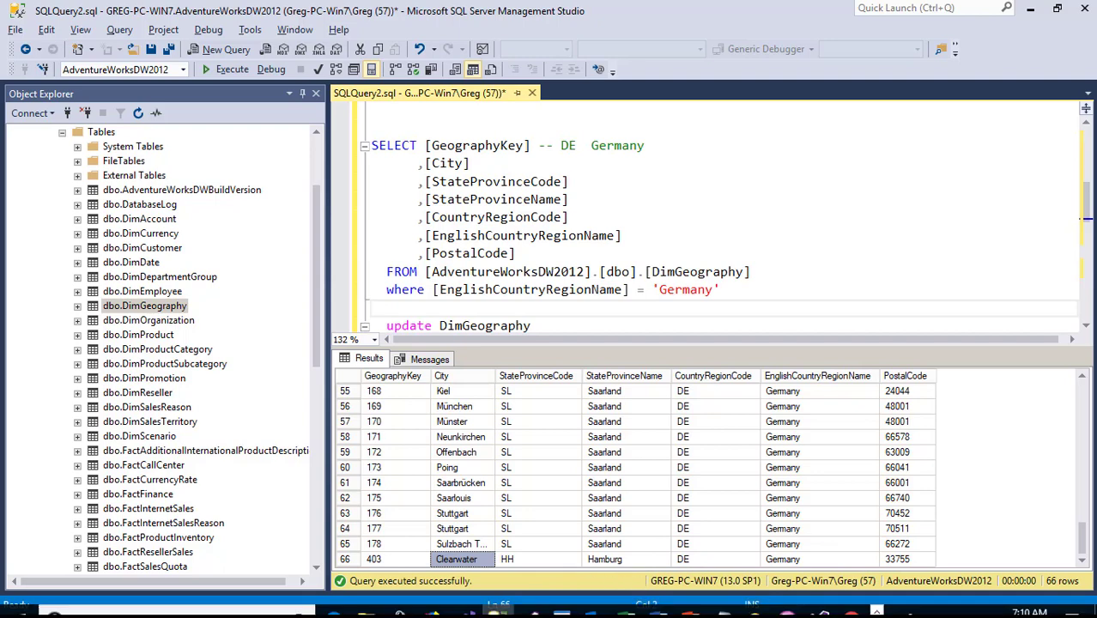
mouse_move(464, 599)
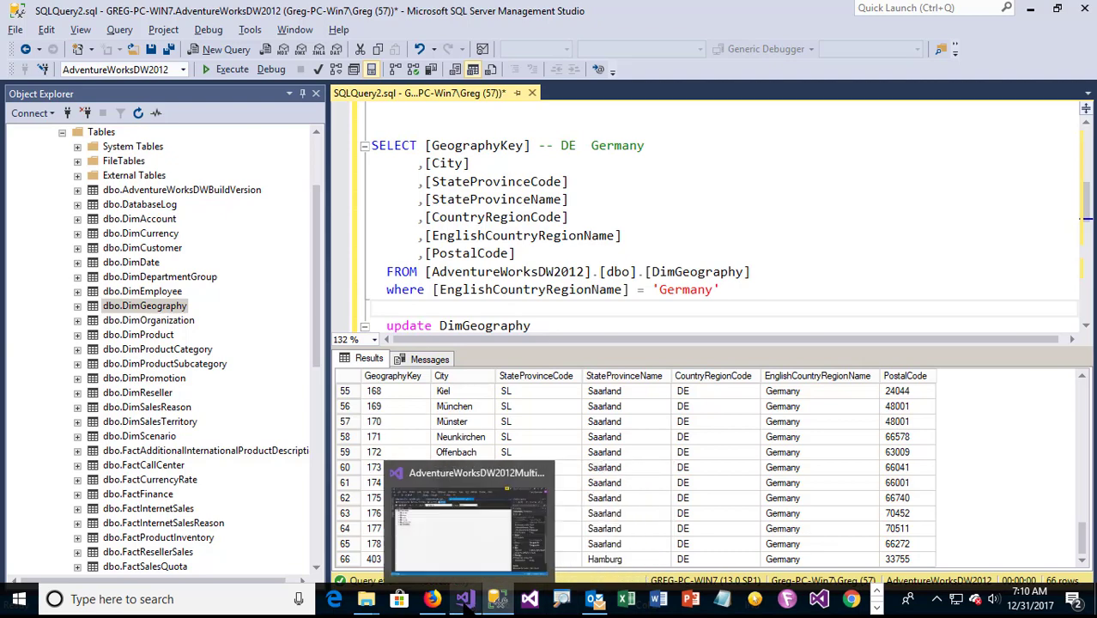
click(452, 519)
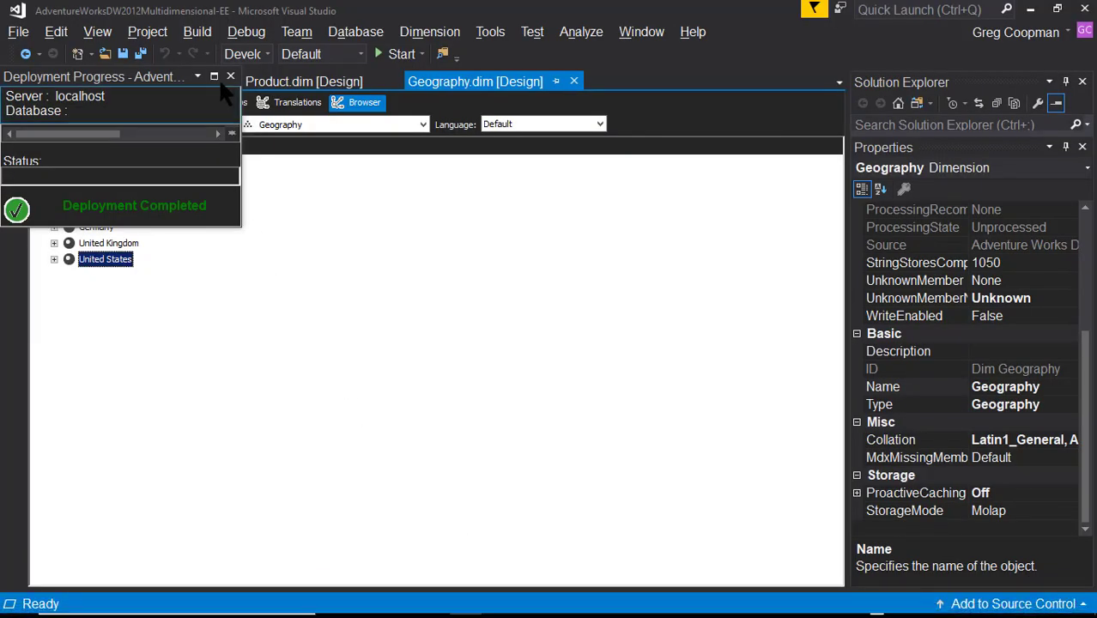
click(902, 585)
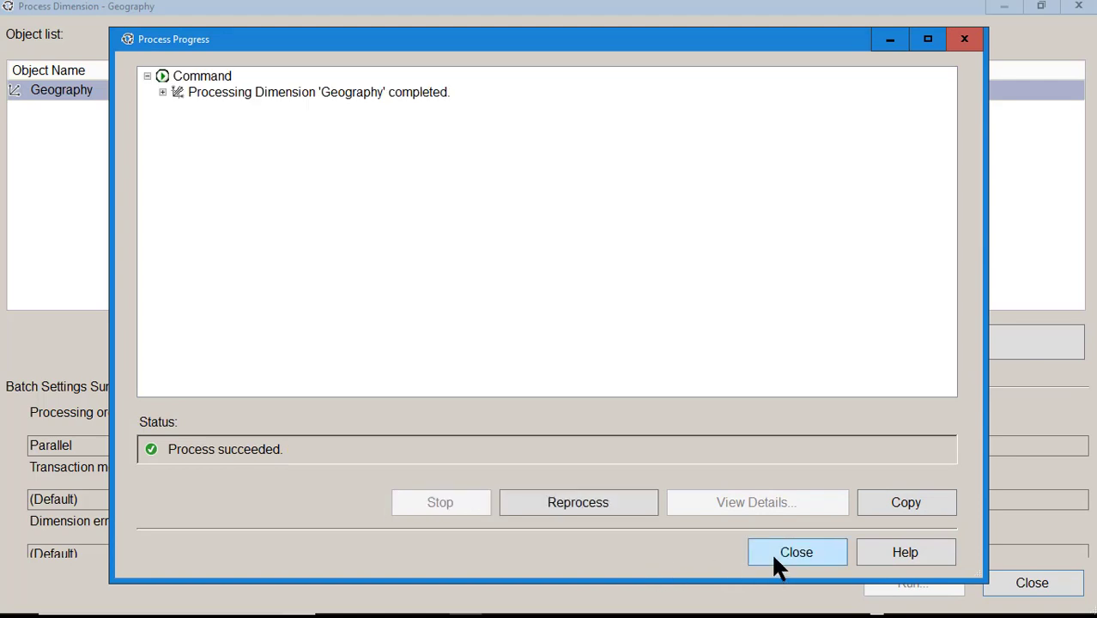
click(776, 556)
click(993, 589)
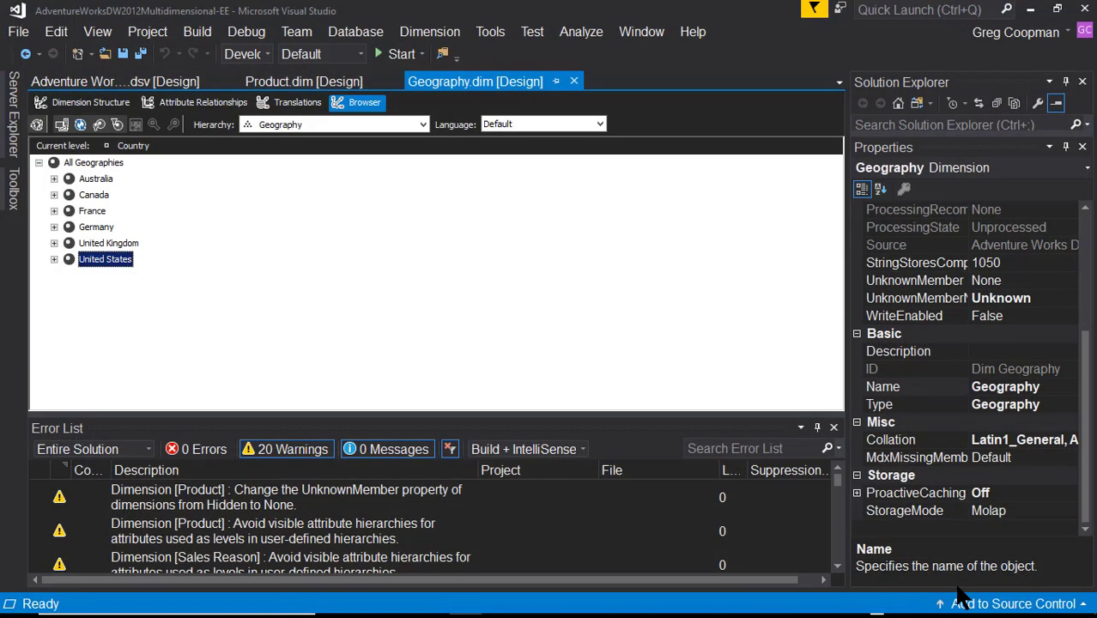
click(833, 427)
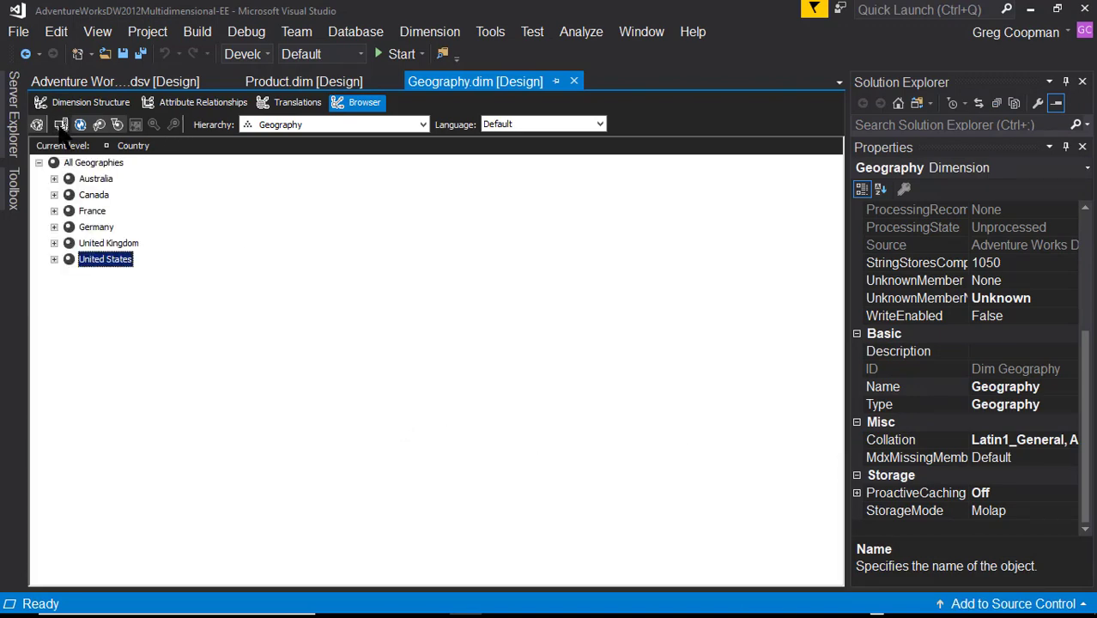
Reconnect the Geography dimension browser and inspect Clearwater's postal code under Germany's Hamburg state
click(61, 124)
click(53, 227)
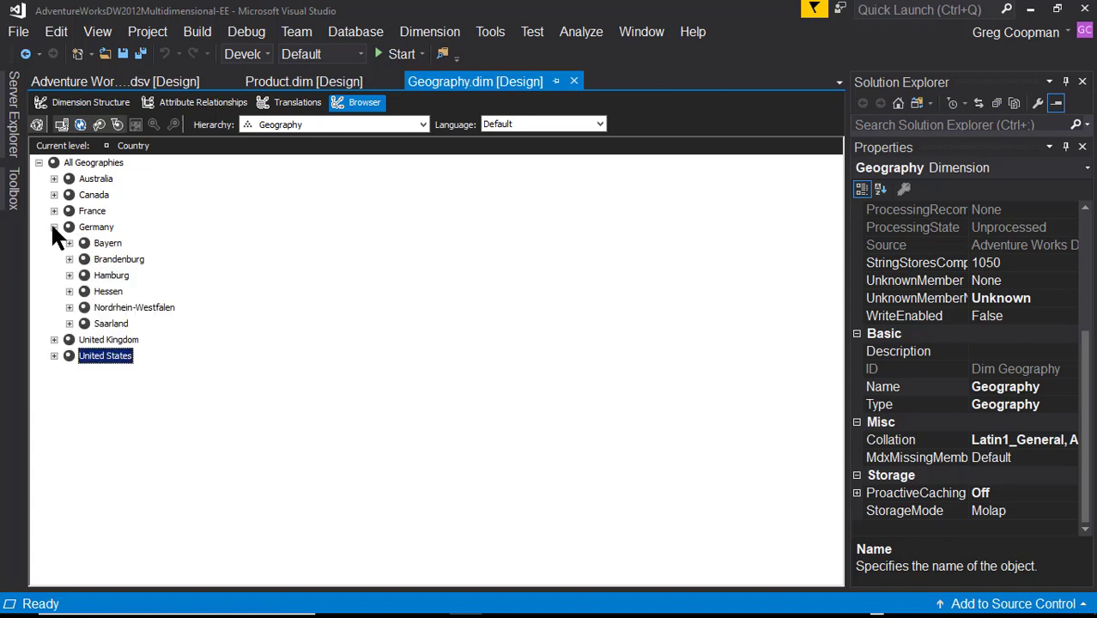
click(69, 275)
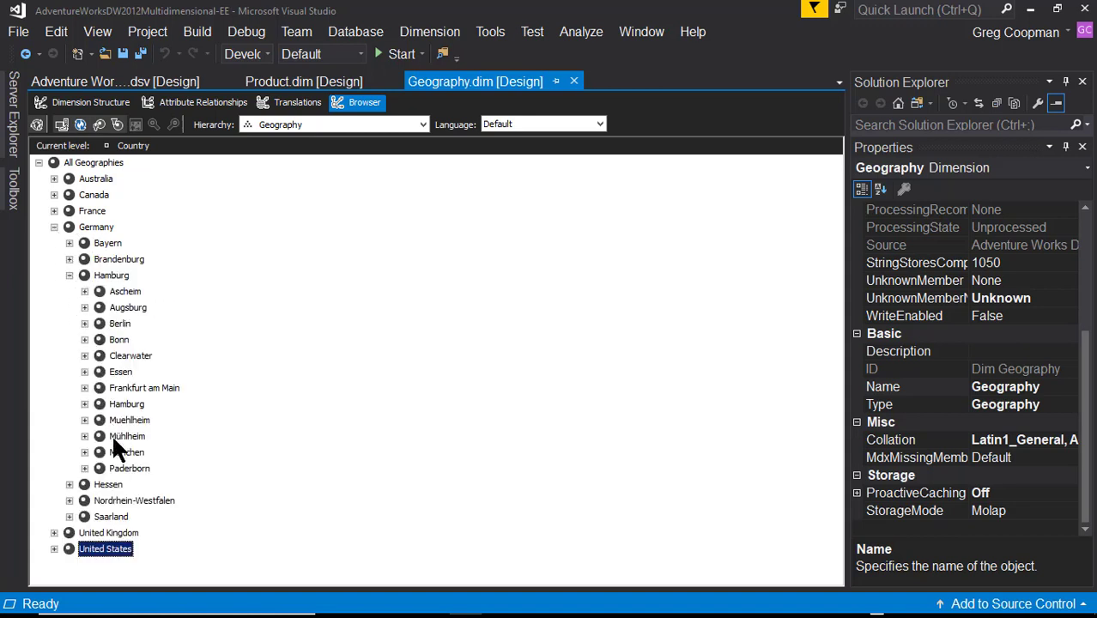
click(118, 356)
click(84, 355)
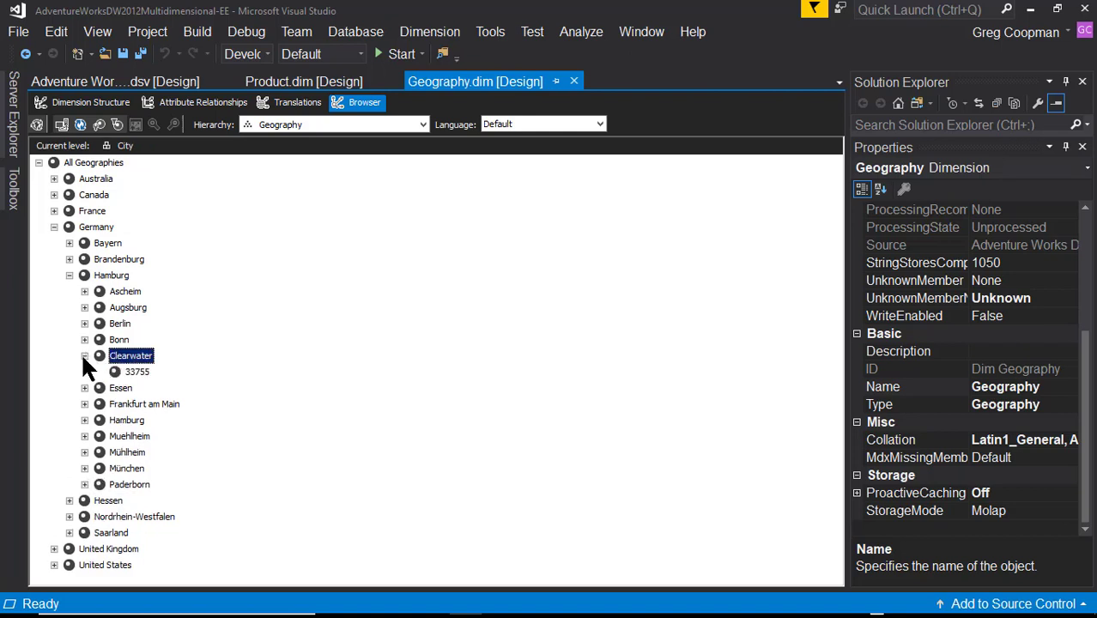
Collapse the Clearwater and Hamburg members in the Geography hierarchy and switch back to SQL Server Management Studio
click(84, 356)
click(69, 274)
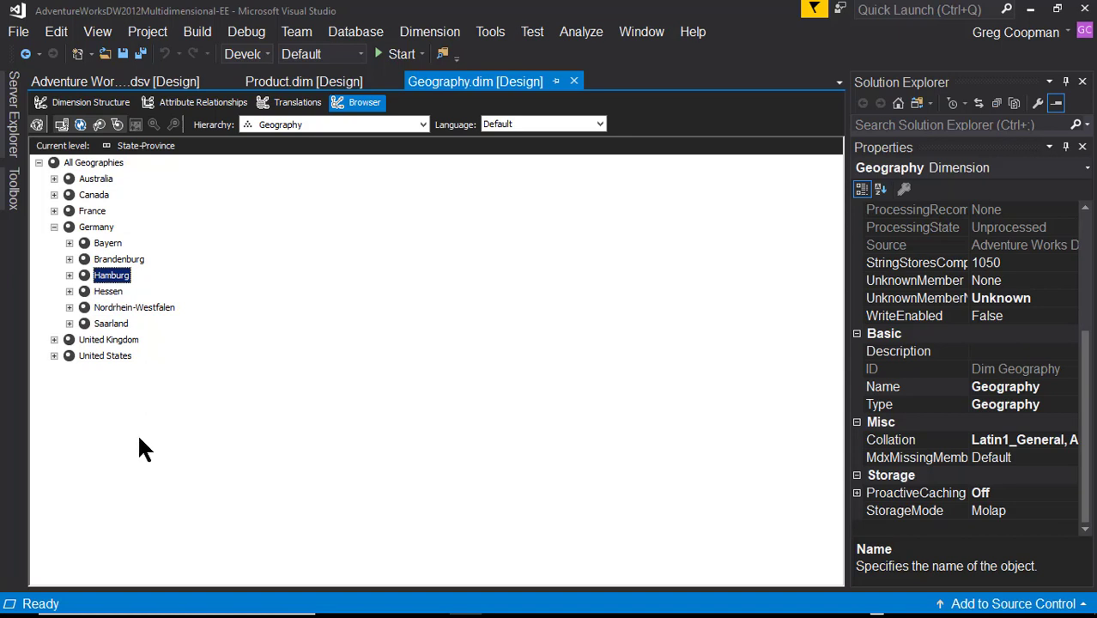
key(alt+Tab)
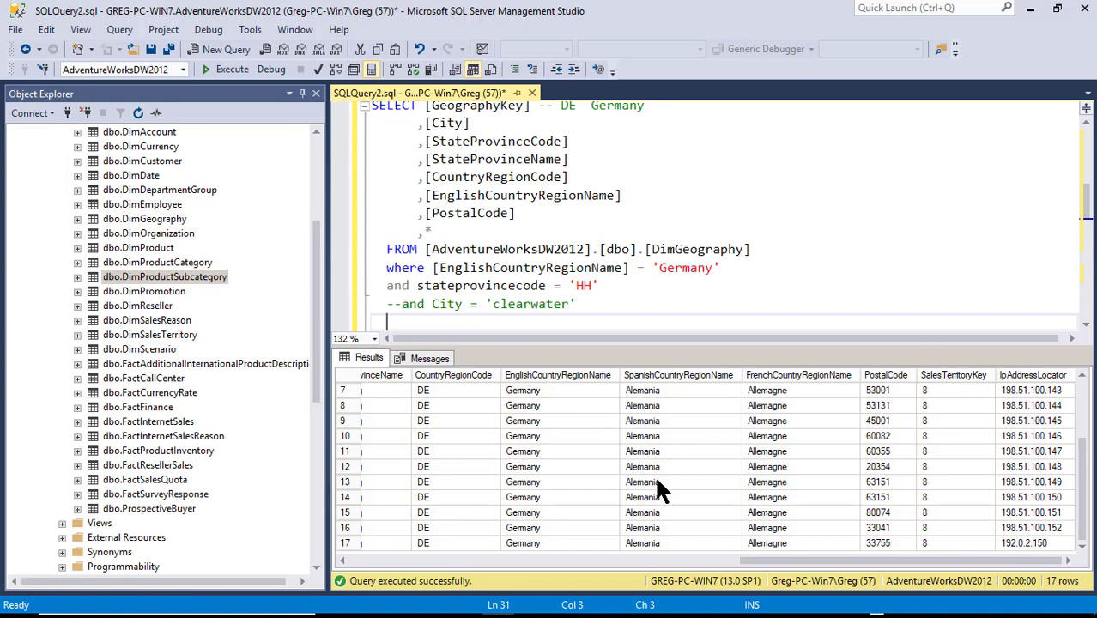